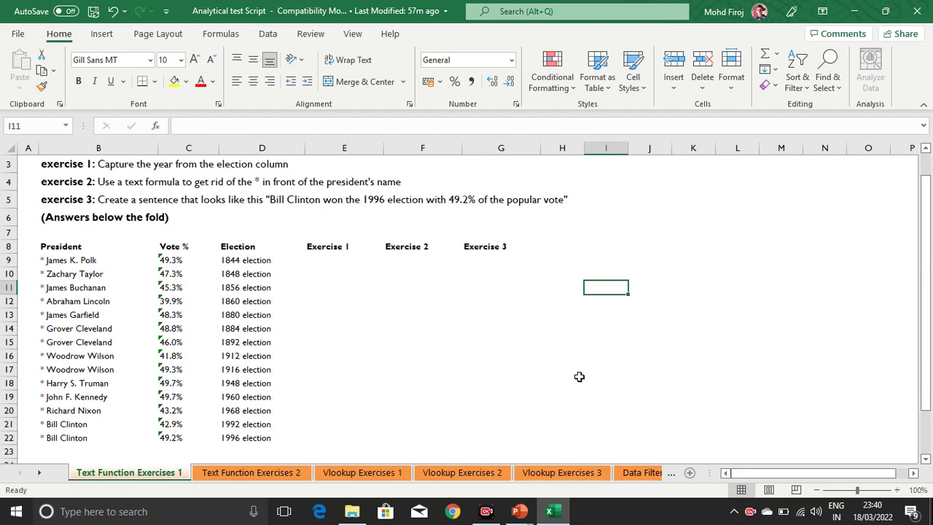
pyautogui.press('Left')
pyautogui.press('Left')
pyautogui.press('Left')
pyautogui.press('Left')
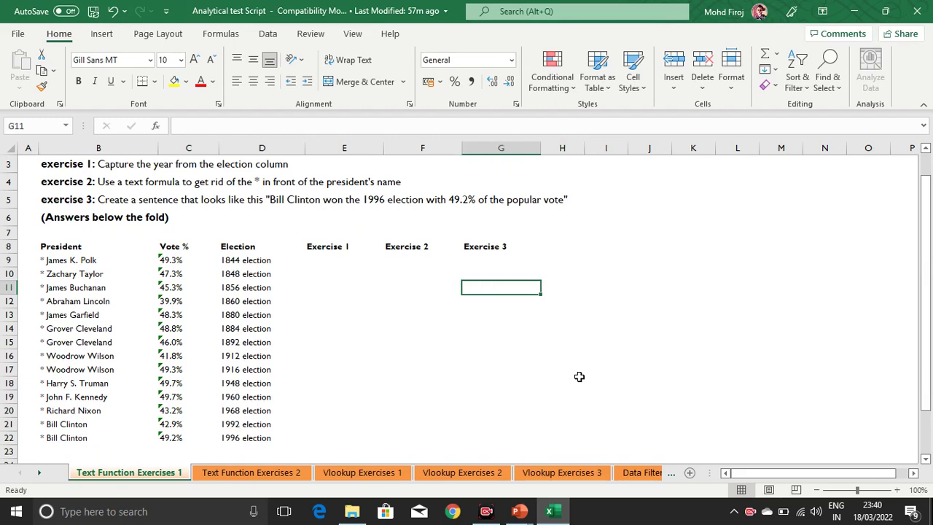
pyautogui.press('Left')
pyautogui.press('Right')
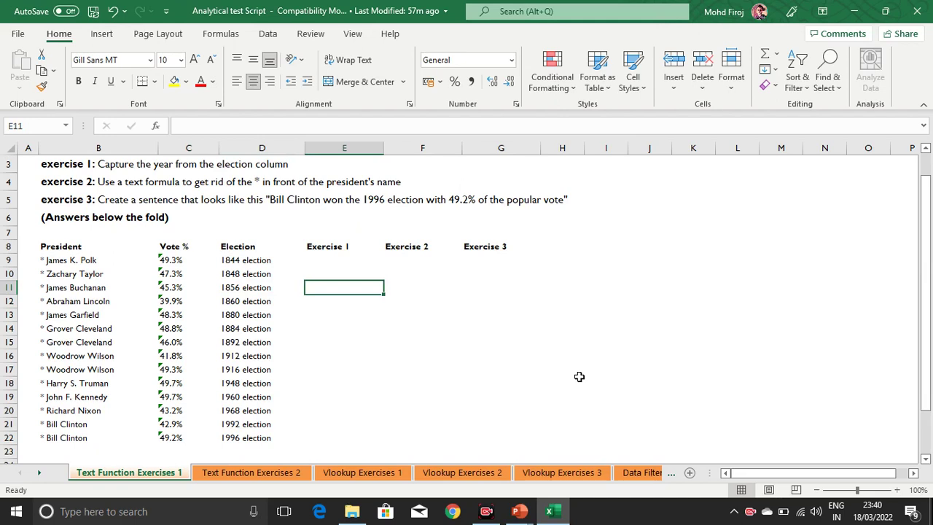
pyautogui.press('Up')
pyautogui.press('Up')
pyautogui.press('Up')
pyautogui.press('Down')
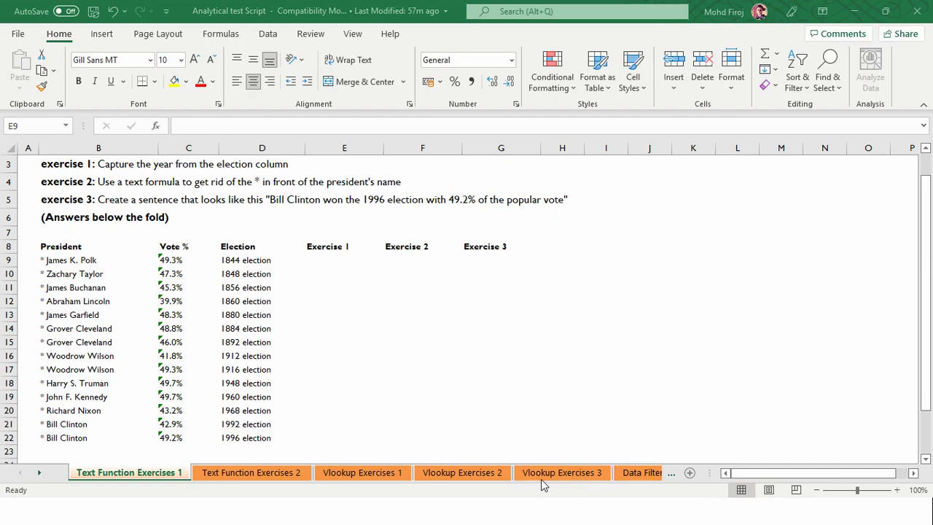
# Annotate the Election column's years and handwrite "Left" with a direction sketch beside the table, and clear the markings.
pyautogui.moveTo(220, 264); pyautogui.dragTo(247, 267)
pyautogui.moveTo(218, 220)
pyautogui.mouseDown()
pyautogui.moveTo(273, 231)
pyautogui.moveTo(298, 410)
pyautogui.moveTo(211, 442)
pyautogui.moveTo(218, 235)
pyautogui.mouseUp()
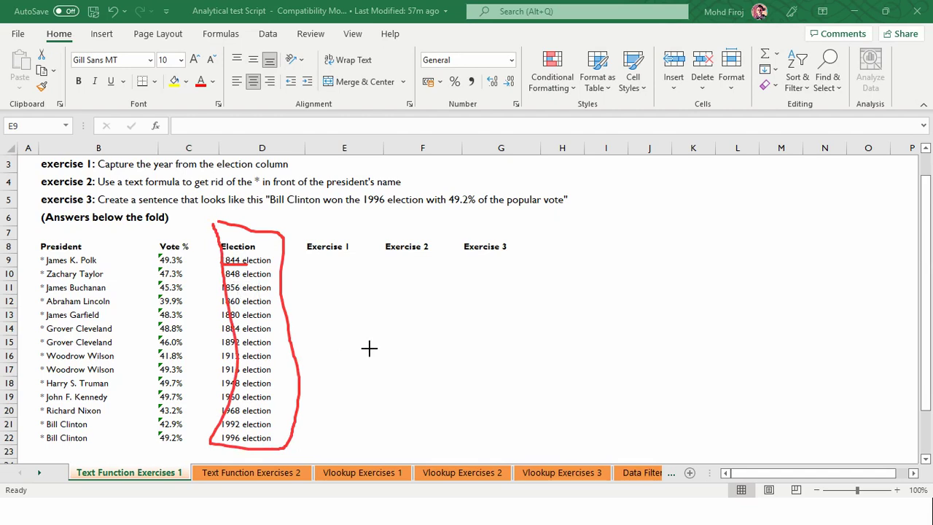
pyautogui.moveTo(618, 198)
pyautogui.mouseDown()
pyautogui.moveTo(637, 276)
pyautogui.moveTo(646, 275)
pyautogui.mouseUp()
pyautogui.moveTo(683, 234)
pyautogui.mouseDown()
pyautogui.moveTo(675, 255)
pyautogui.moveTo(687, 286)
pyautogui.moveTo(678, 251)
pyautogui.moveTo(721, 302)
pyautogui.mouseUp()
pyautogui.moveTo(710, 267); pyautogui.dragTo(733, 266)
pyautogui.moveTo(765, 209)
pyautogui.mouseDown()
pyautogui.moveTo(765, 277)
pyautogui.moveTo(781, 248)
pyautogui.mouseUp()
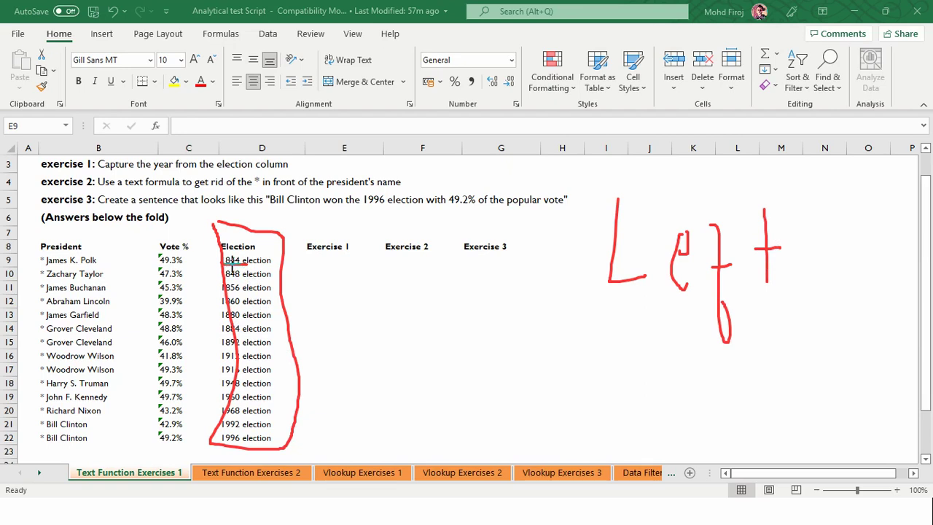
pyautogui.moveTo(848, 184); pyautogui.dragTo(852, 294)
pyautogui.moveTo(823, 236); pyautogui.dragTo(910, 237)
pyautogui.moveTo(853, 167); pyautogui.dragTo(861, 171)
pyautogui.moveTo(863, 287); pyautogui.dragTo(856, 311)
pyautogui.moveTo(809, 218)
pyautogui.mouseDown()
pyautogui.moveTo(798, 241)
pyautogui.moveTo(810, 232)
pyautogui.mouseUp()
pyautogui.moveTo(907, 236); pyautogui.dragTo(915, 232)
pyautogui.moveTo(899, 327)
pyautogui.mouseDown()
pyautogui.moveTo(900, 367)
pyautogui.moveTo(903, 342)
pyautogui.moveTo(915, 365)
pyautogui.mouseUp()
pyautogui.moveTo(774, 317)
pyautogui.mouseDown()
pyautogui.moveTo(778, 383)
pyautogui.moveTo(815, 380)
pyautogui.mouseUp()
pyautogui.moveTo(843, 348)
pyautogui.mouseDown()
pyautogui.moveTo(897, 345)
pyautogui.moveTo(871, 369)
pyautogui.mouseUp()
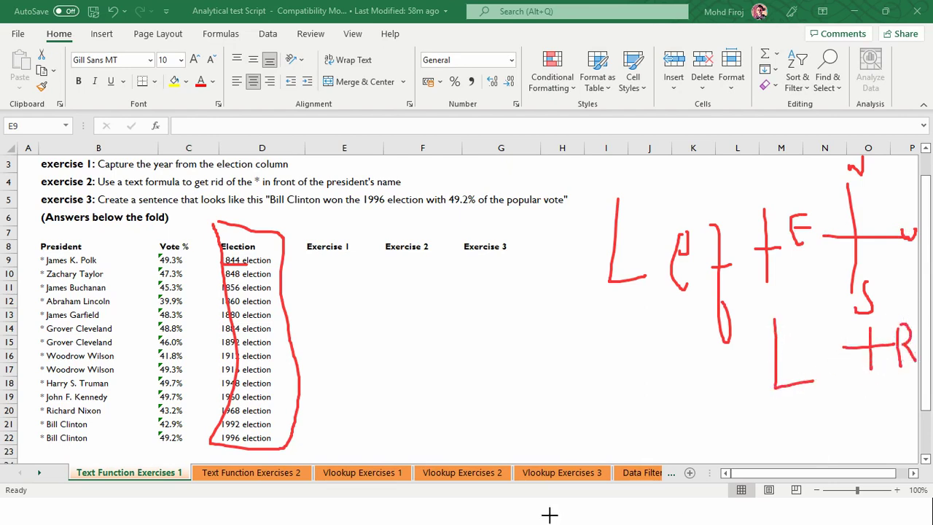
pyautogui.hotkey('ctrl', 'z')
pyautogui.hotkey('ctrl', 'z')
pyautogui.hotkey('ctrl', 'z')
pyautogui.hotkey('ctrl', 'z')
pyautogui.hotkey('ctrl', 'z')
pyautogui.hotkey('ctrl', 'z')
pyautogui.hotkey('ctrl', 'z')
pyautogui.hotkey('ctrl', 'z')
pyautogui.press('Escape')
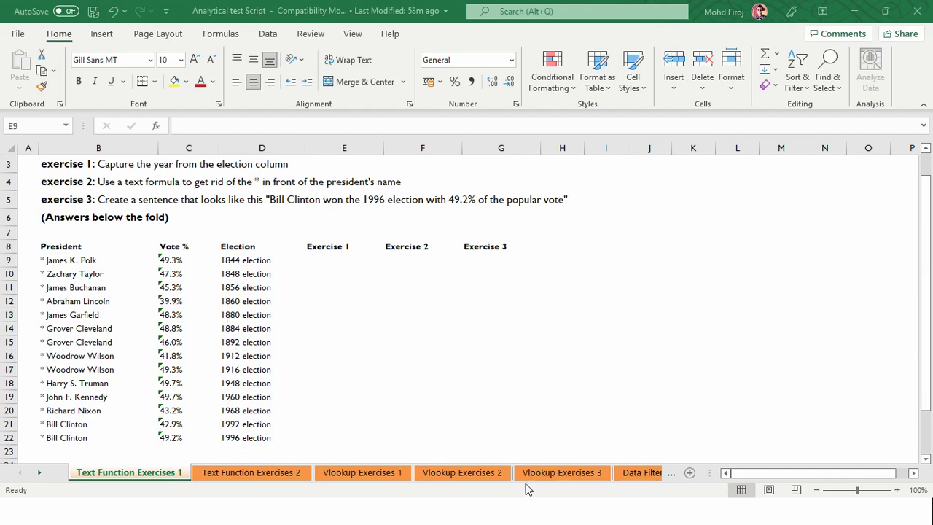
# Enter the formula =LEFT(D9,4) in cell E9 under Exercise 1 to extract the election year.
pyautogui.click(324, 260)
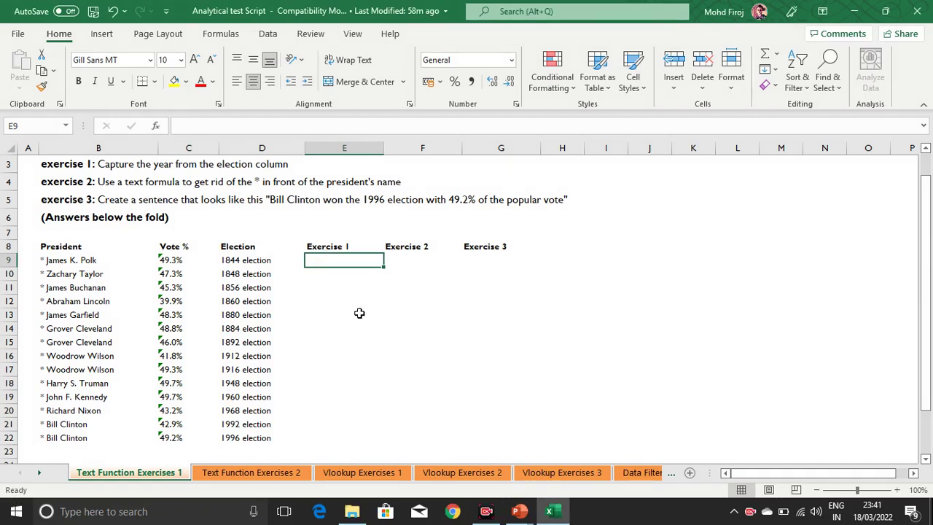
pyautogui.write('=lef')
pyautogui.press('Tab')
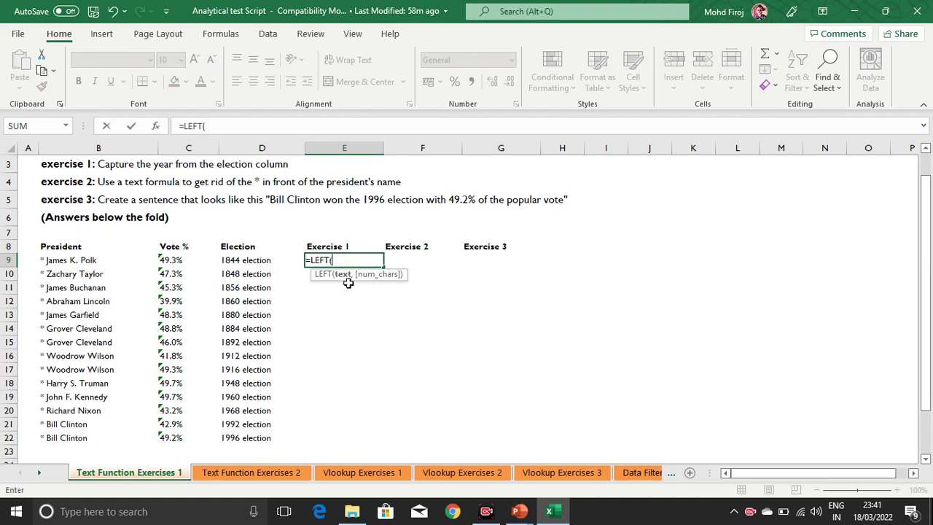
pyautogui.click(235, 262)
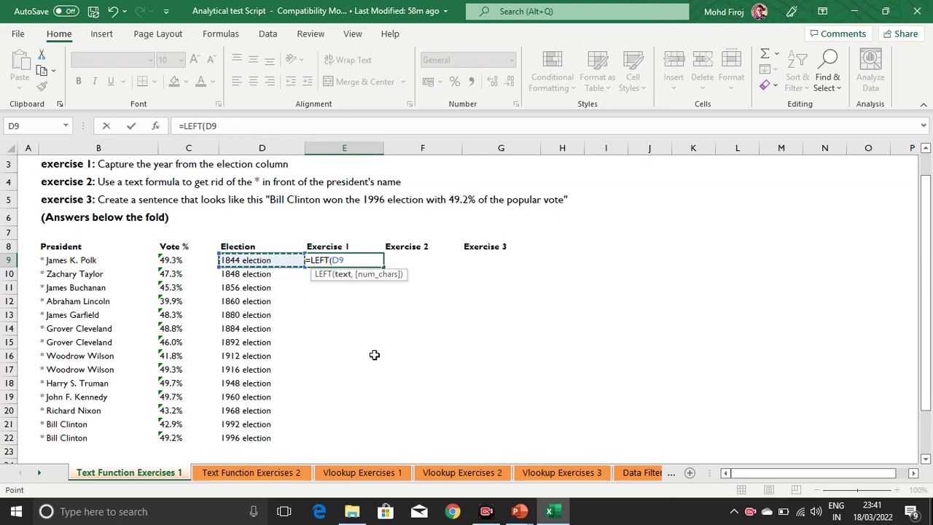
pyautogui.write(',4')
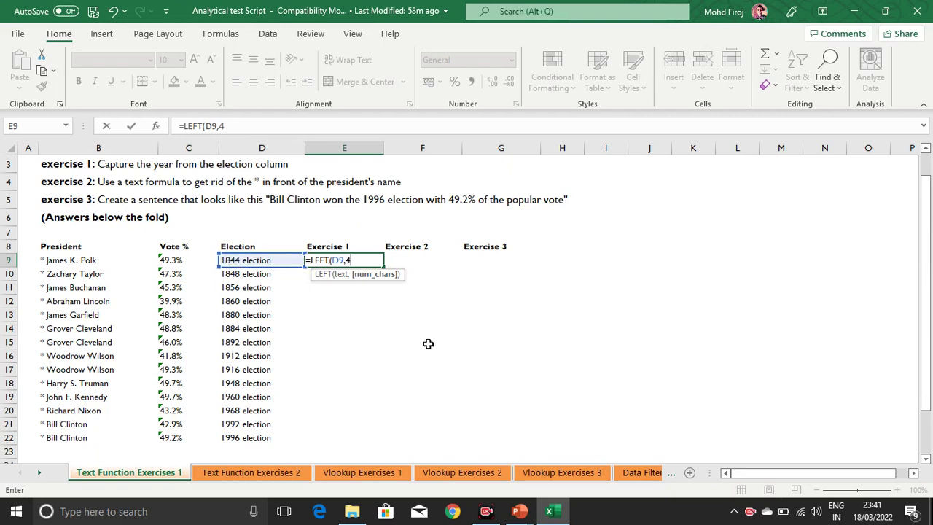
pyautogui.write(')')
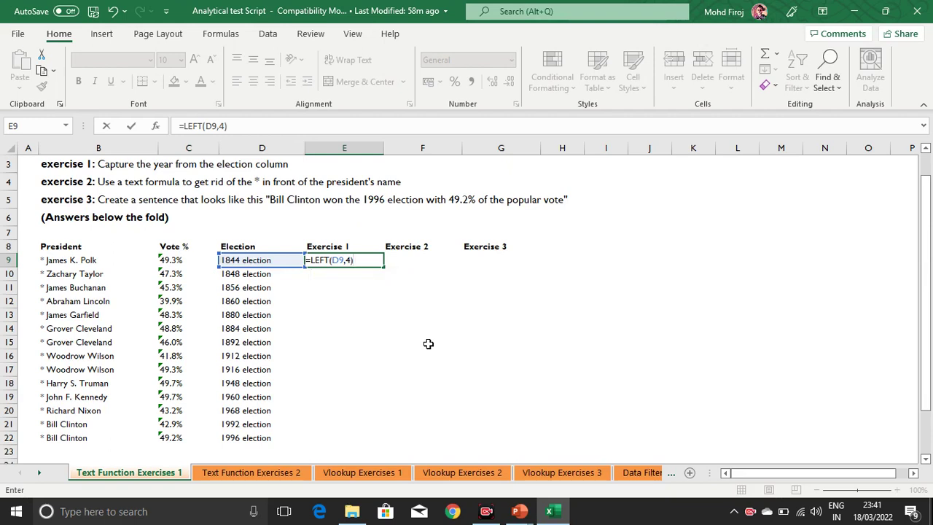
pyautogui.press('Return')
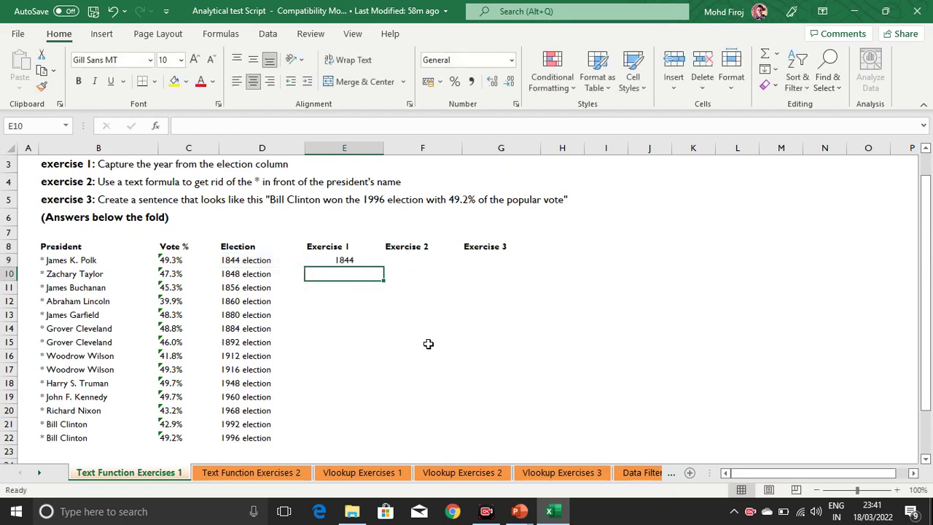
# Copy the year formula from E9 down the Exercise 1 column through E22.
pyautogui.press('Up')
pyautogui.hotkey('ctrl', 'c')
pyautogui.press('Left')
pyautogui.hotkey('ctrl', 'Down')
pyautogui.press('Right')
pyautogui.hotkey('ctrl', 'shift', 'Up')
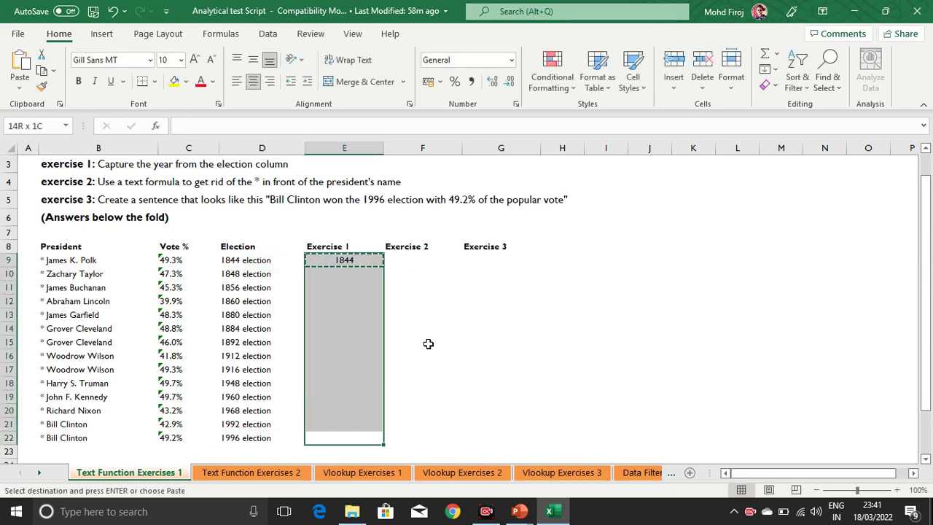
pyautogui.press('Return')
pyautogui.press('Down')
pyautogui.press('Up')
pyautogui.press('Up')
pyautogui.hotkey('ctrl', 'Up')
pyautogui.press('Left')
pyautogui.press('Right')
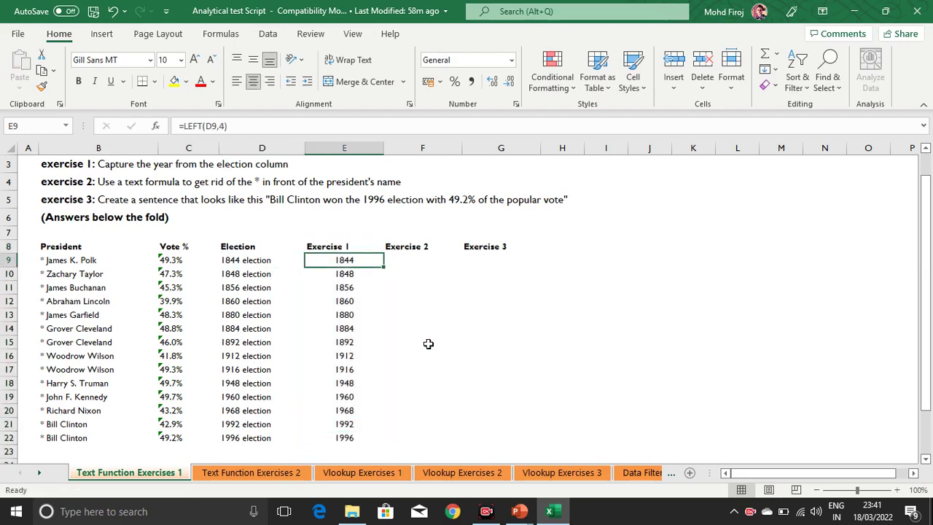
# Compare the extracted years with the Election column and examine the asterisks in front of the president names.
pyautogui.press('Left')
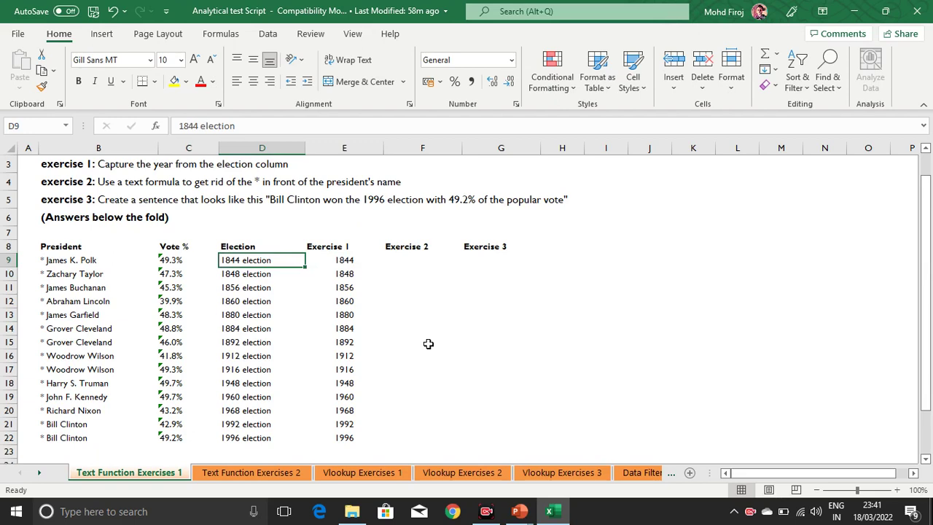
pyautogui.hotkey('ctrl', 'Down')
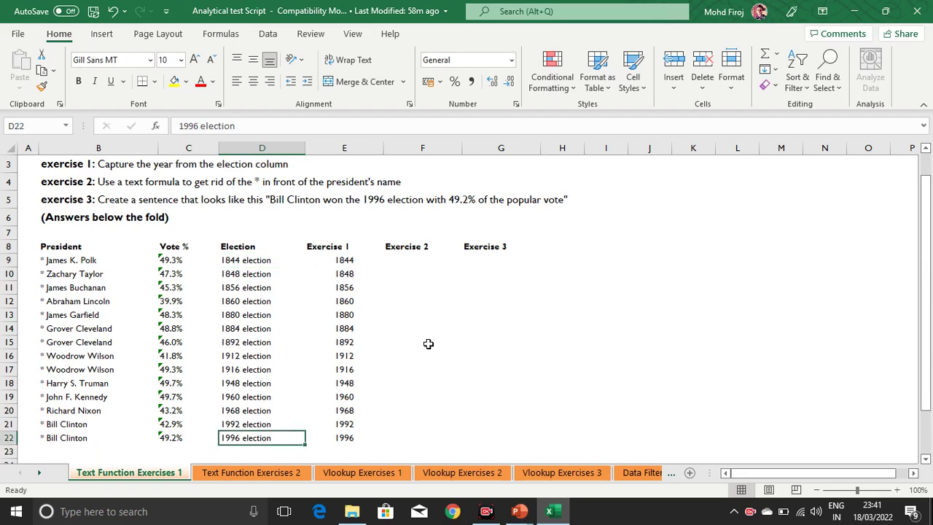
pyautogui.press('Right')
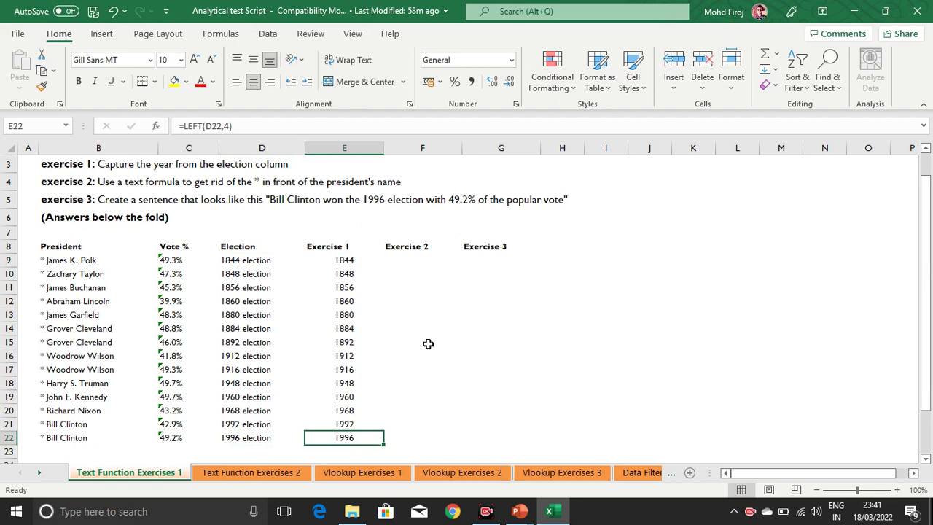
pyautogui.hotkey('ctrl', 'Up')
pyautogui.press('Down')
pyautogui.press('Right')
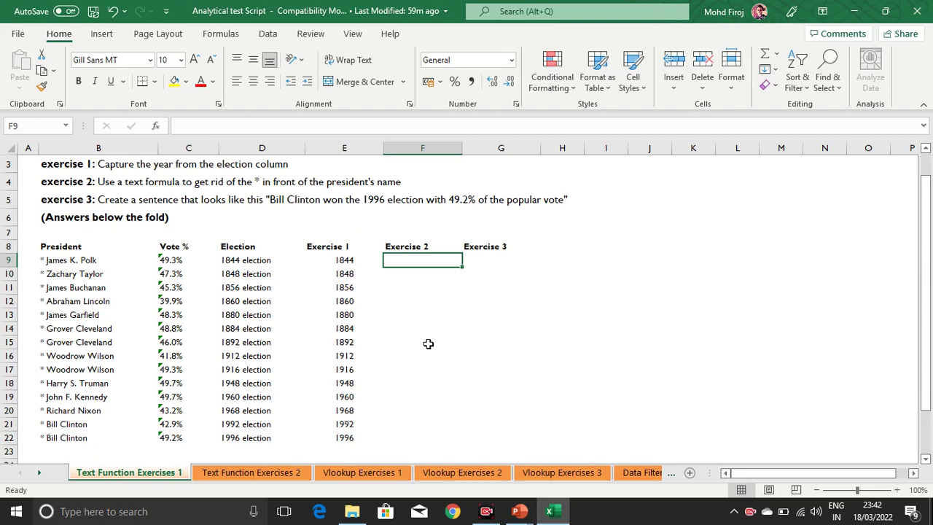
pyautogui.press('Left')
pyautogui.press('Left')
pyautogui.press('Left')
pyautogui.press('Left')
pyautogui.press('Left')
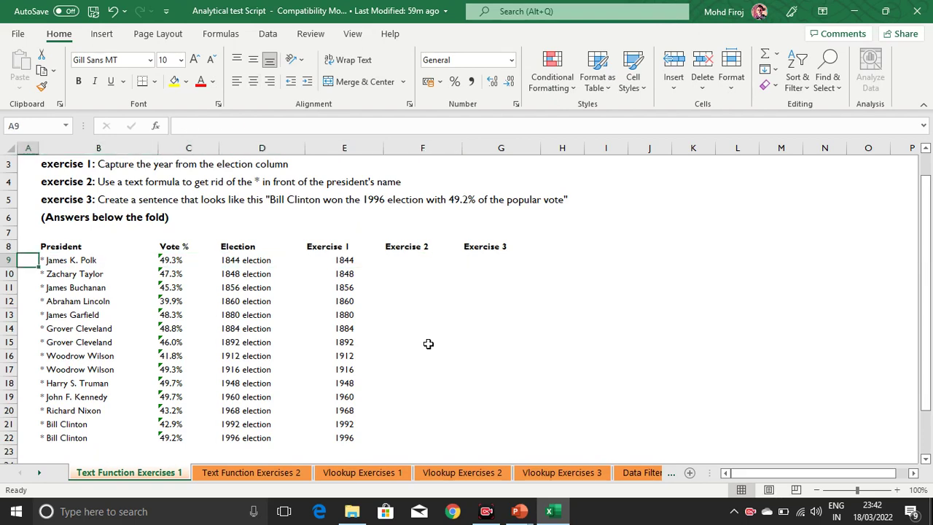
pyautogui.press('Right')
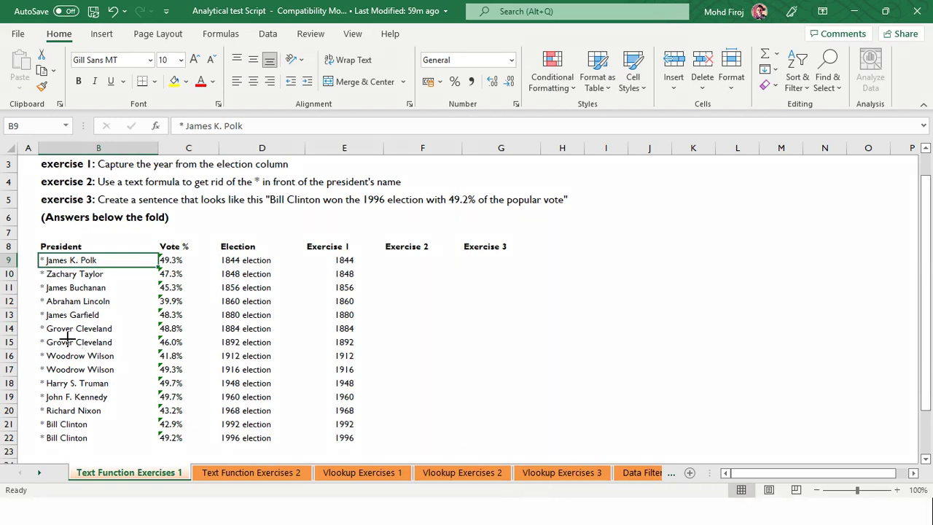
pyautogui.moveTo(34, 252); pyautogui.dragTo(44, 268)
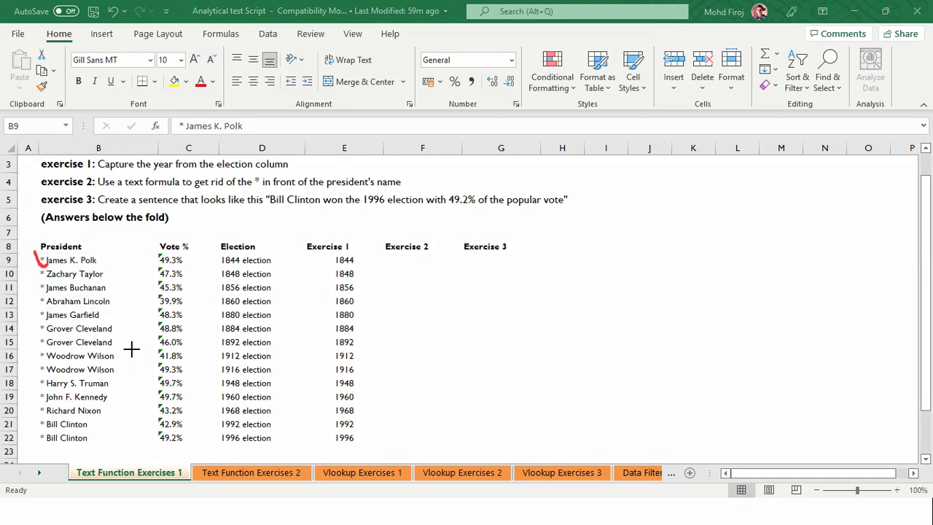
pyautogui.click(718, 491)
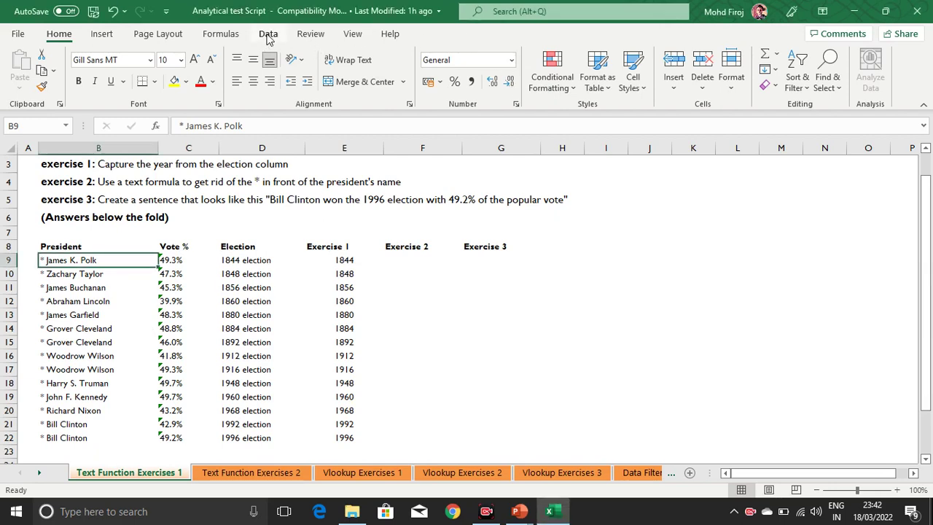
# Set up a delimited Text to Columns conversion of the president names in B9:B22, adding * as a custom delimiter.
pyautogui.moveTo(112, 259); pyautogui.dragTo(100, 436)
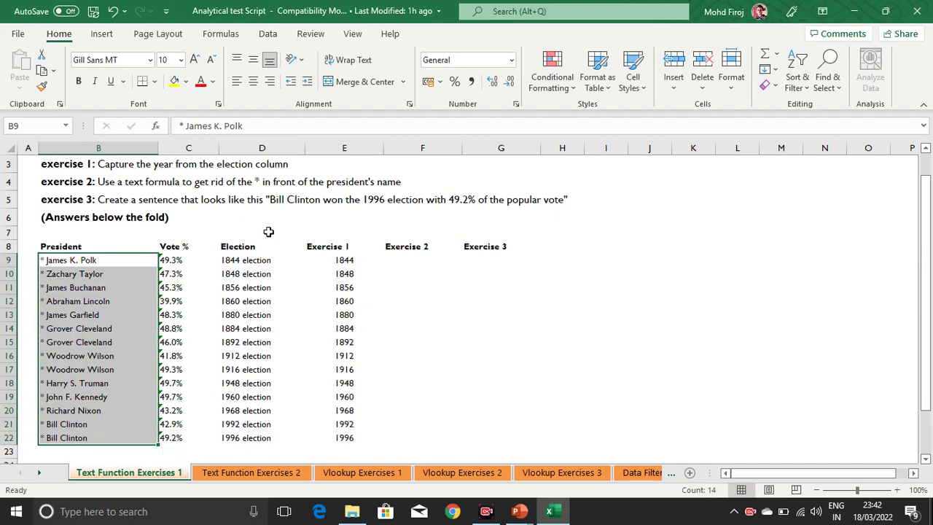
pyautogui.click(268, 33)
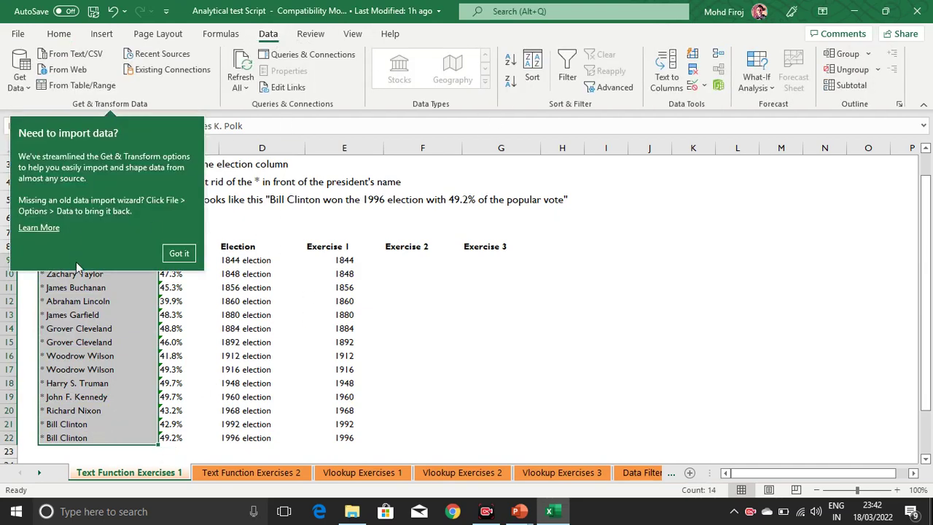
pyautogui.click(183, 255)
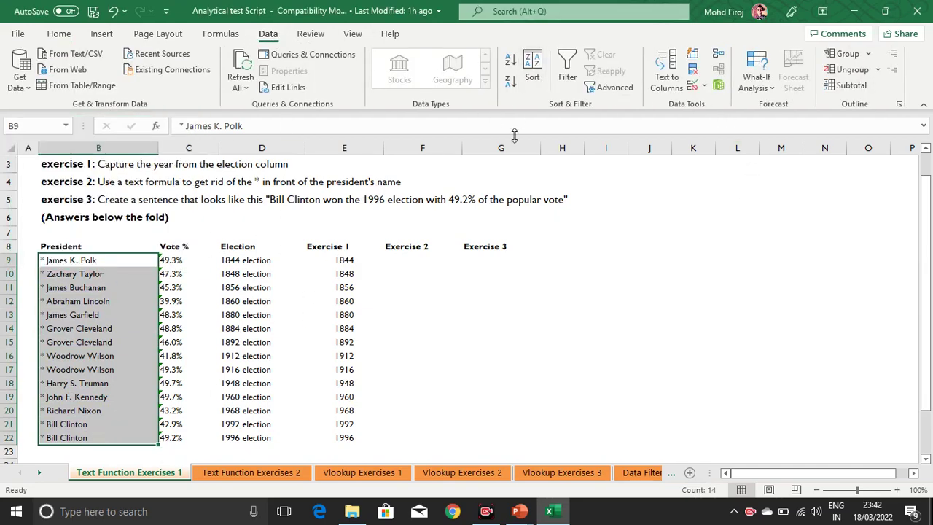
pyautogui.click(677, 79)
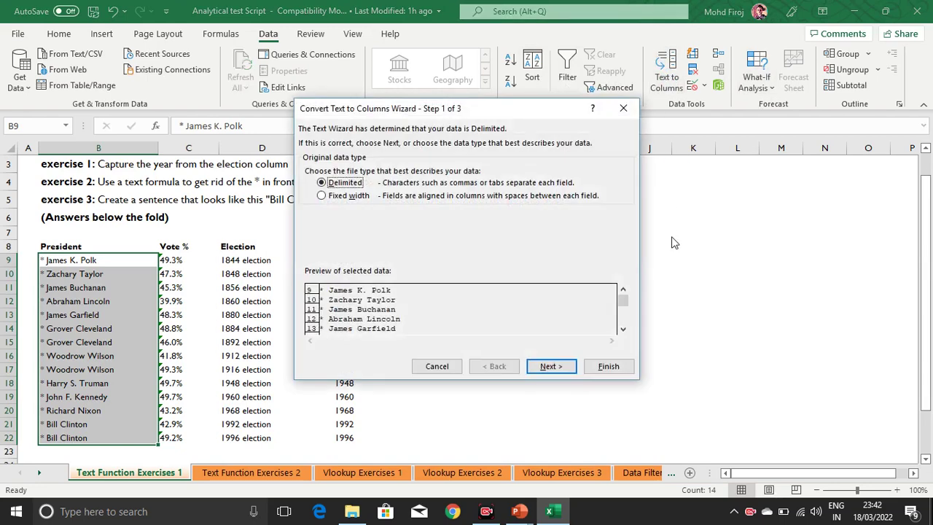
pyautogui.click(544, 369)
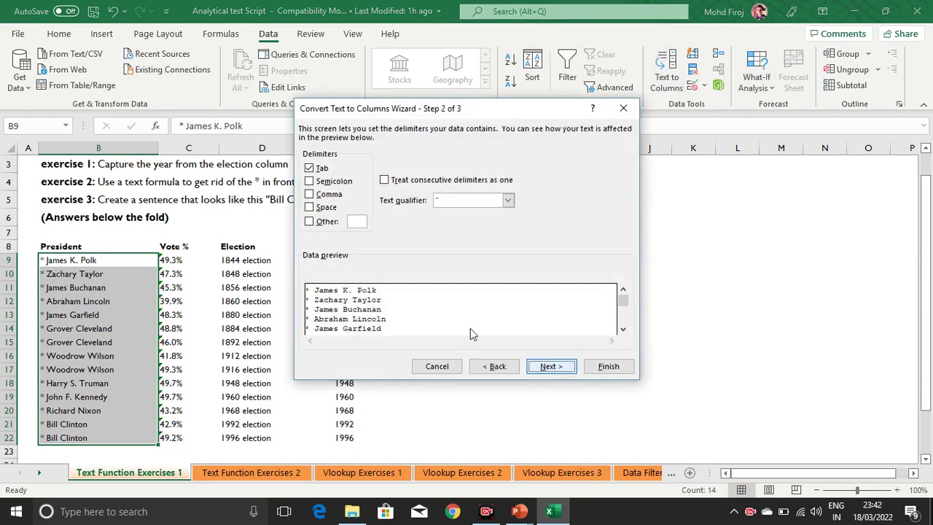
pyautogui.click(357, 222)
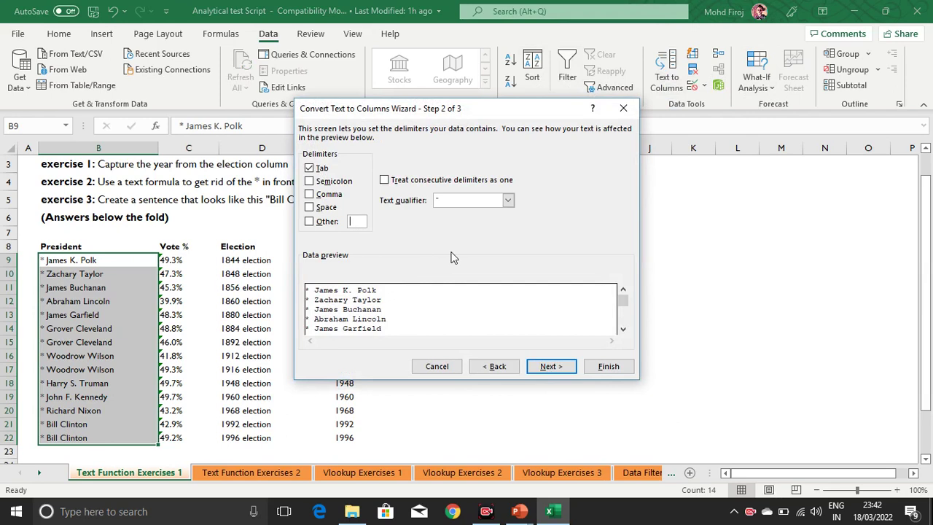
pyautogui.write('*')
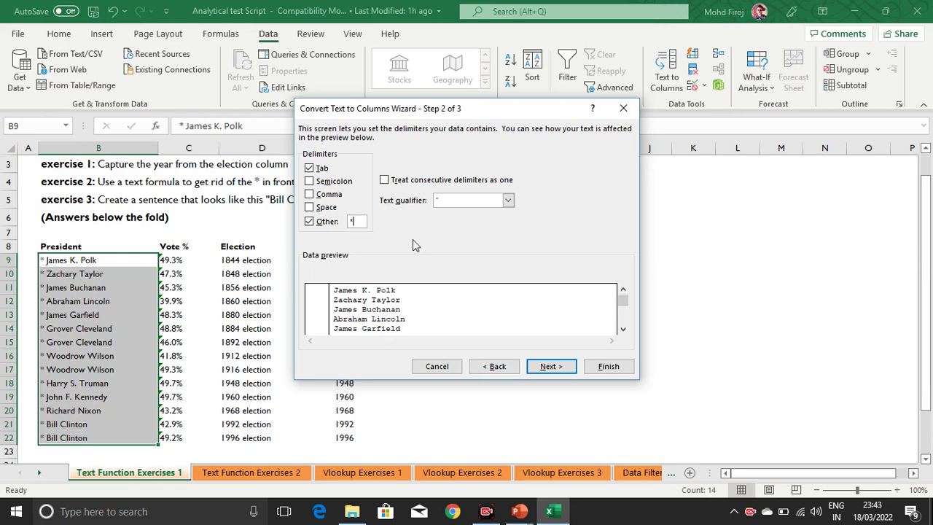
pyautogui.click(563, 367)
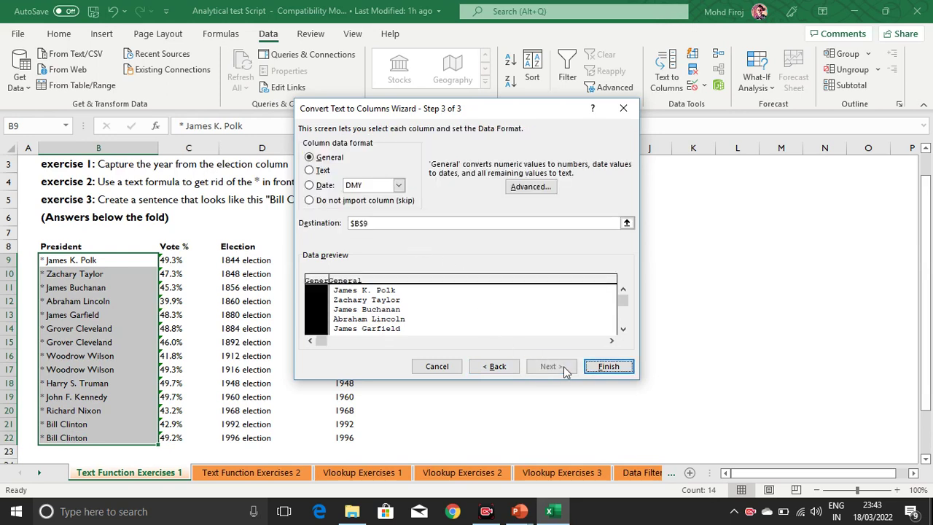
# Set the conversion's destination to $F$9:$F$22 and complete the Text to Columns split.
pyautogui.click(624, 222)
pyautogui.moveTo(410, 269); pyautogui.dragTo(425, 437)
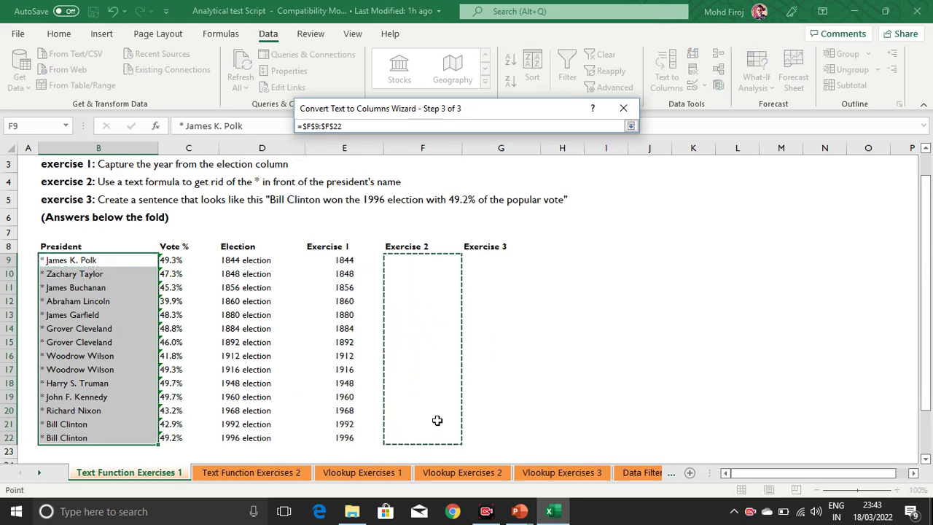
pyautogui.click(632, 126)
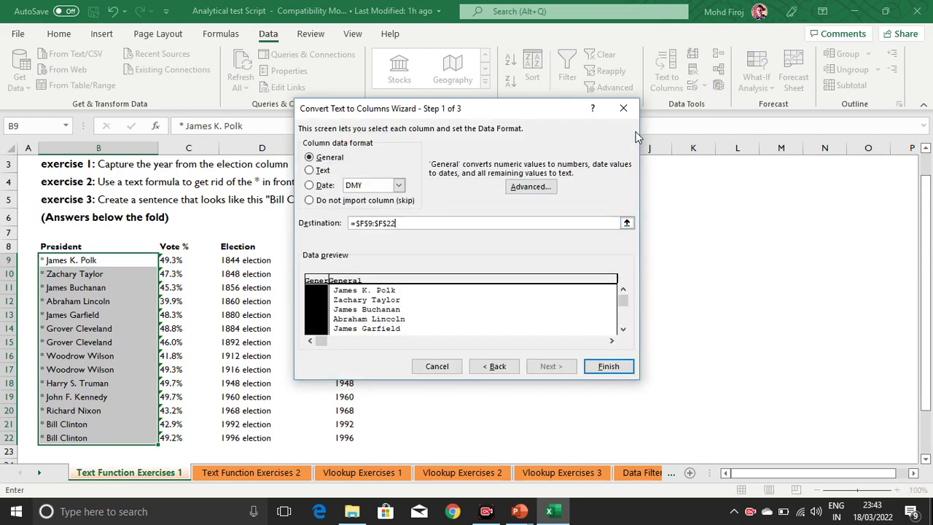
pyautogui.click(612, 368)
pyautogui.click(420, 270)
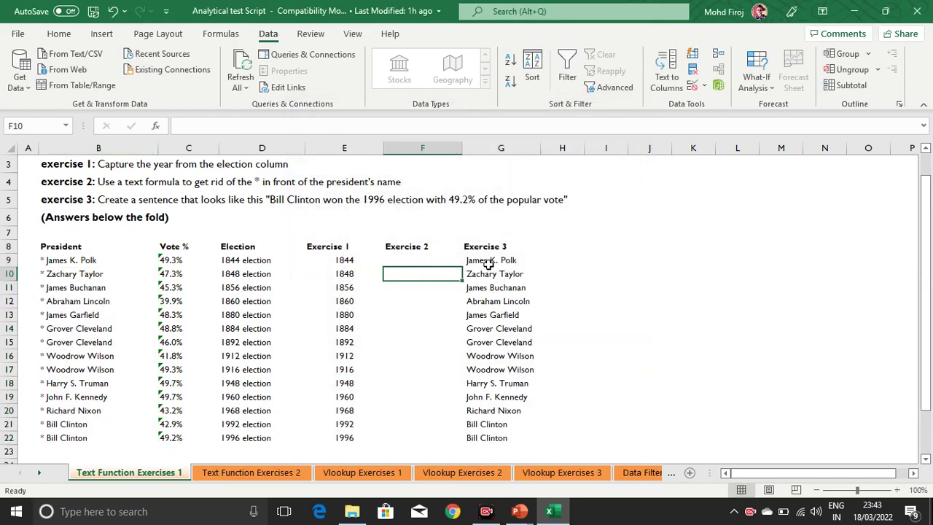
pyautogui.click(494, 262)
pyautogui.hotkey('ctrl', 'shift', 'Down')
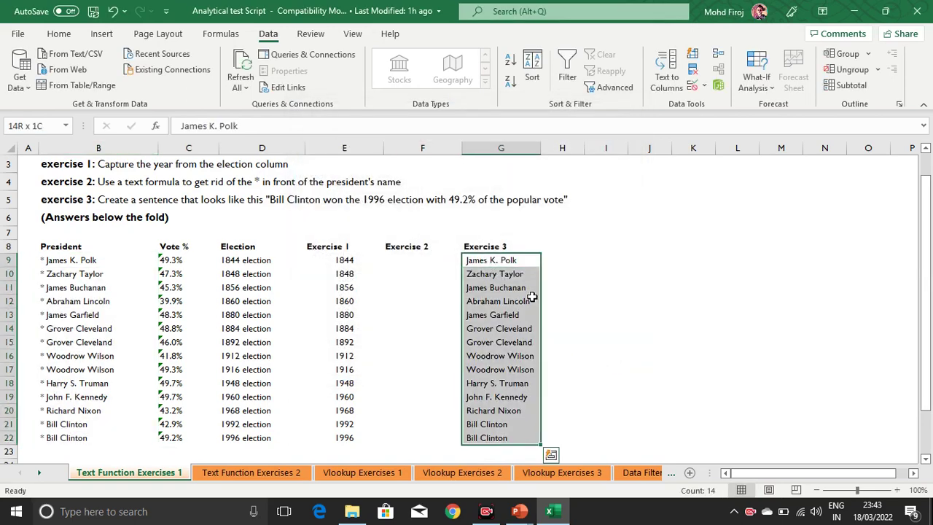
pyautogui.hotkey('ctrl', 'c')
pyautogui.press('Left')
pyautogui.press('F2')
pyautogui.press('Escape')
pyautogui.press('Right')
pyautogui.hotkey('ctrl', 'c')
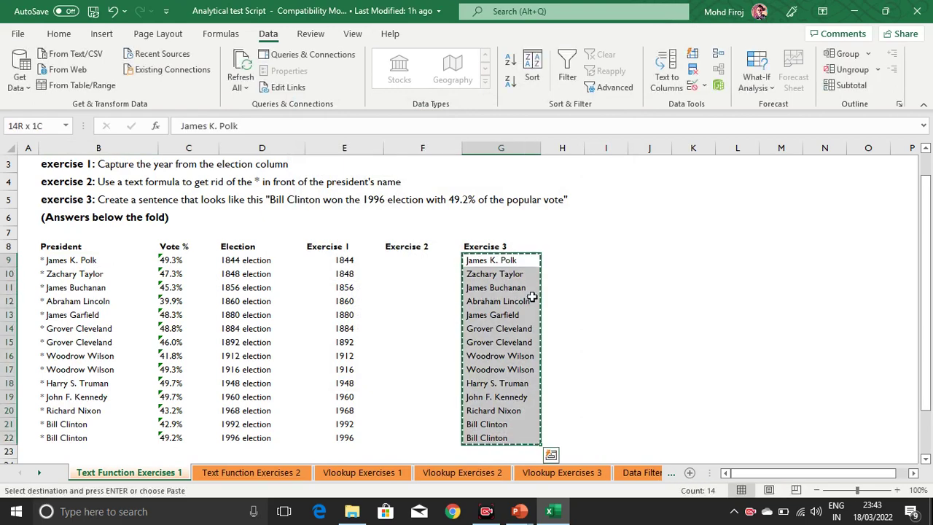
pyautogui.press('Left')
pyautogui.press('Escape')
pyautogui.press('Right')
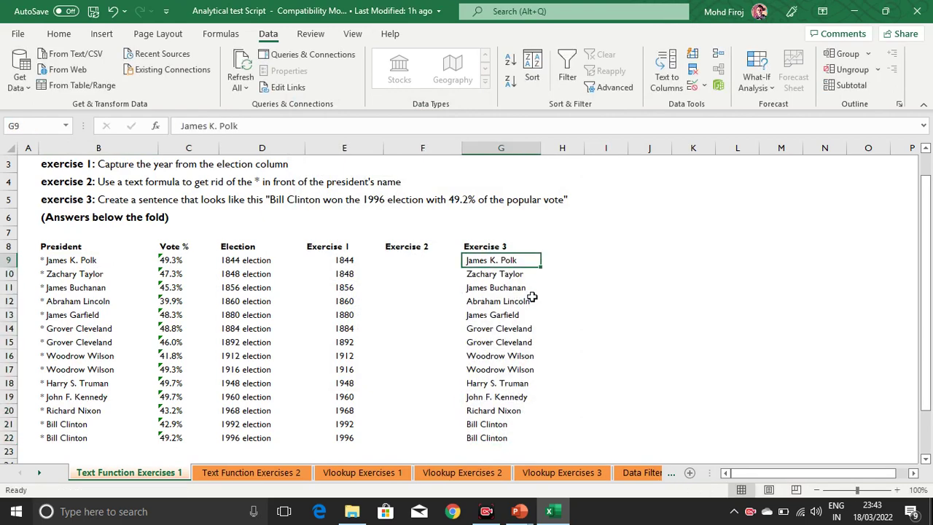
# Move the split president names from G9:G22 into the Exercise 2 column, starting at F9.
pyautogui.hotkey('ctrl', 'shift', 'Down')
pyautogui.hotkey('ctrl', 'x')
pyautogui.press('Left')
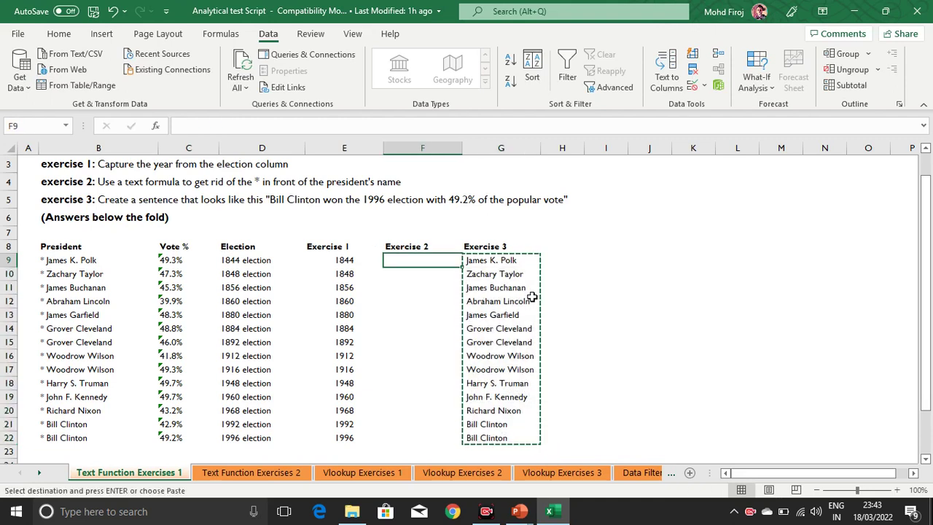
pyautogui.hotkey('ctrl', 'v')
pyautogui.press('Left')
pyautogui.press('Right')
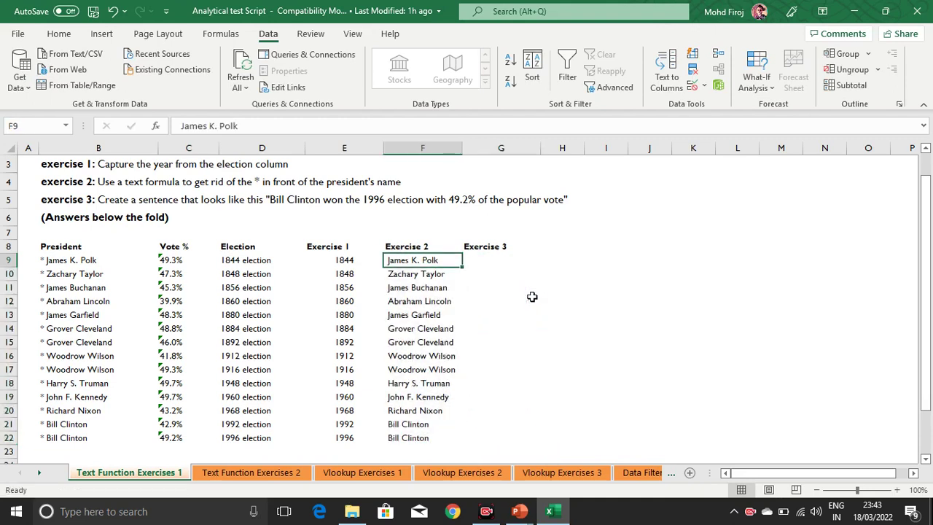
# Clear the president names from F9:F22 in the Exercise 2 column.
pyautogui.hotkey('alt', 'shift')
pyautogui.hotkey('ctrl', 'shift', 'Down')
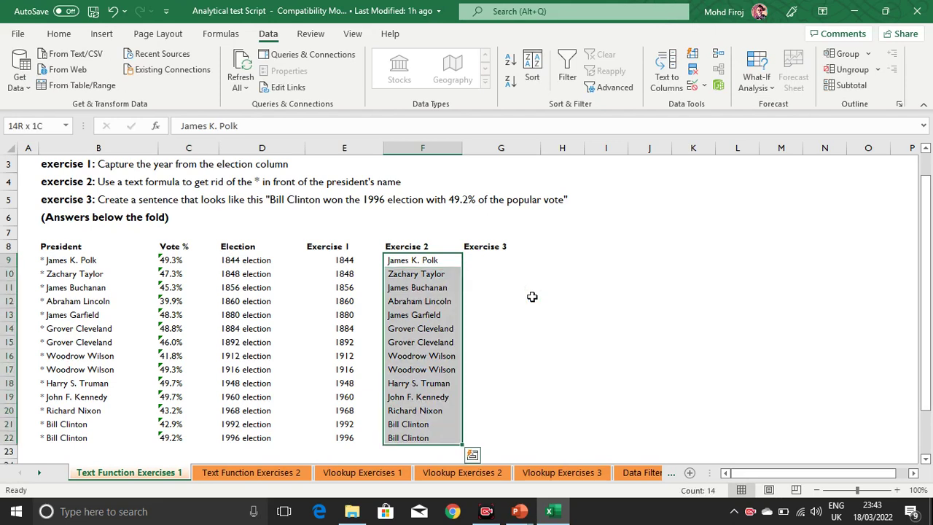
pyautogui.press('Delete')
pyautogui.press('Left')
pyautogui.press('Right')
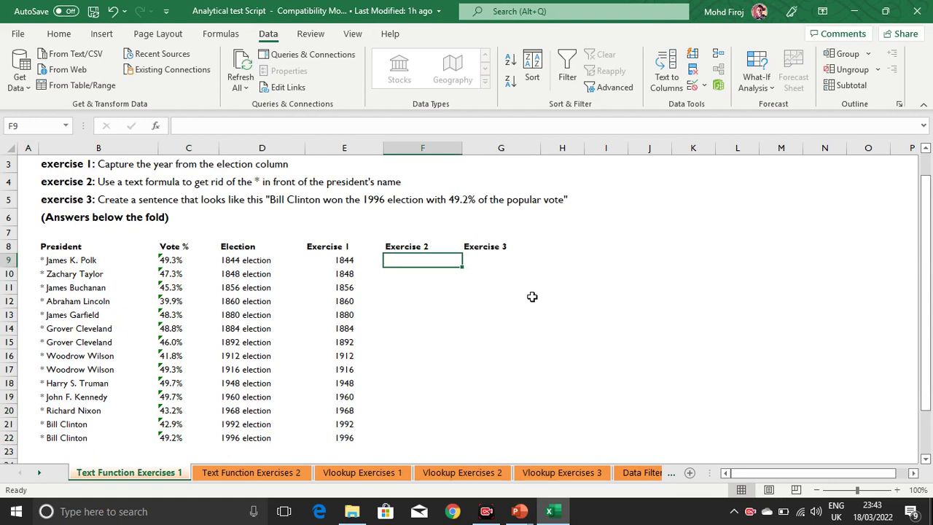
# Begin a SUBSTITUTE formula in F9 with B9 as its text argument.
pyautogui.write('=s')
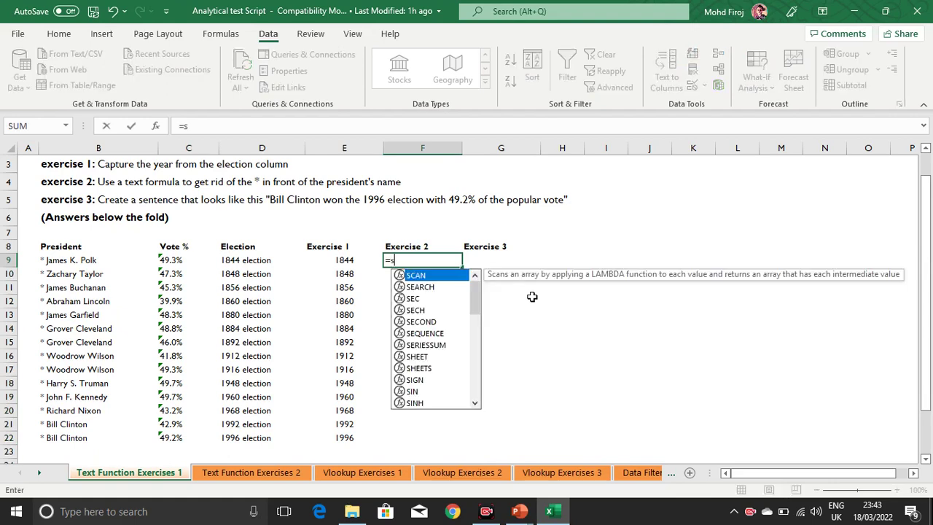
pyautogui.write('ub')
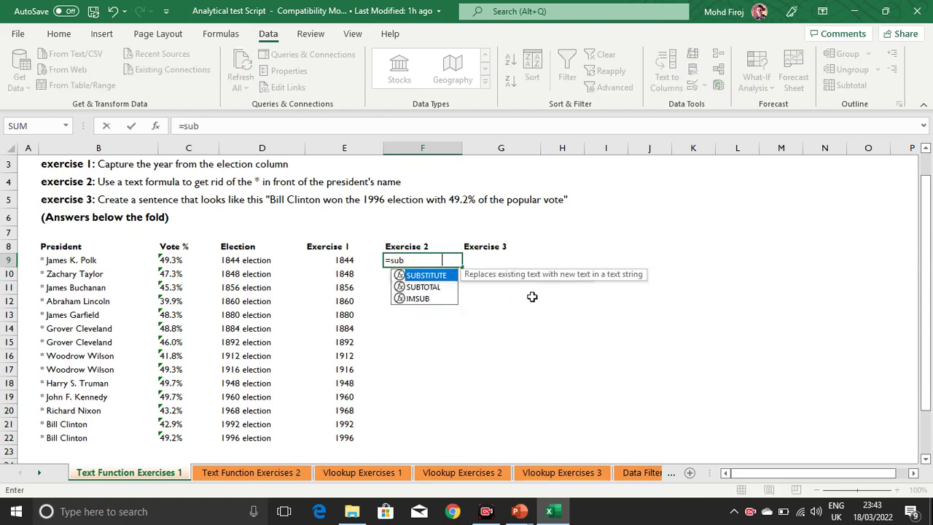
pyautogui.press('Tab')
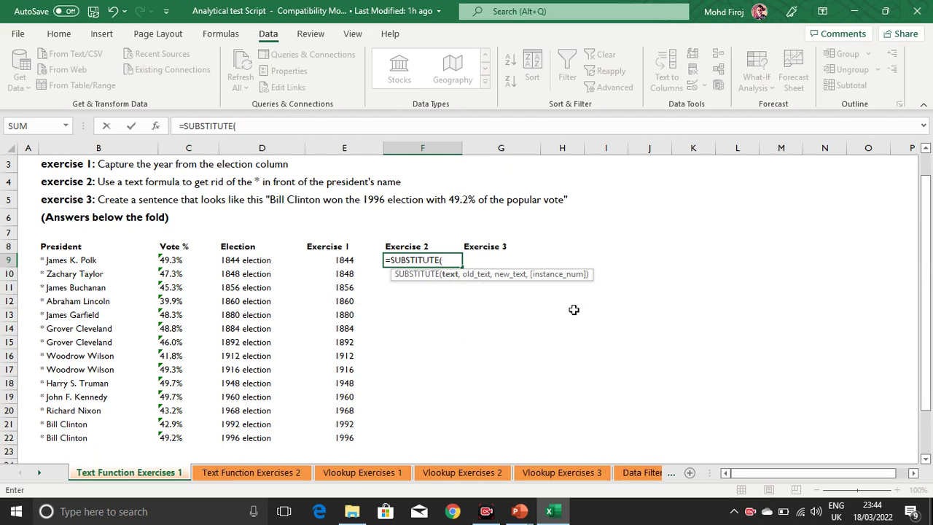
pyautogui.click(83, 260)
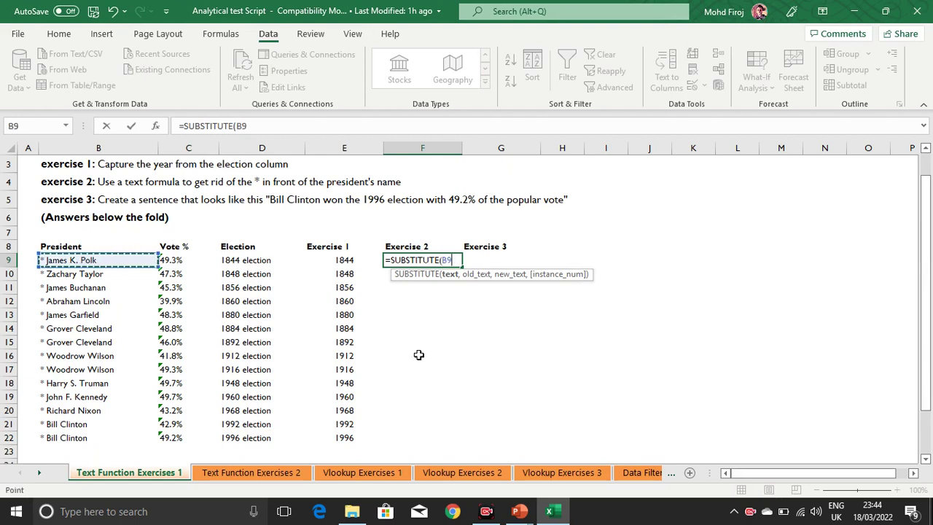
pyautogui.write(',')
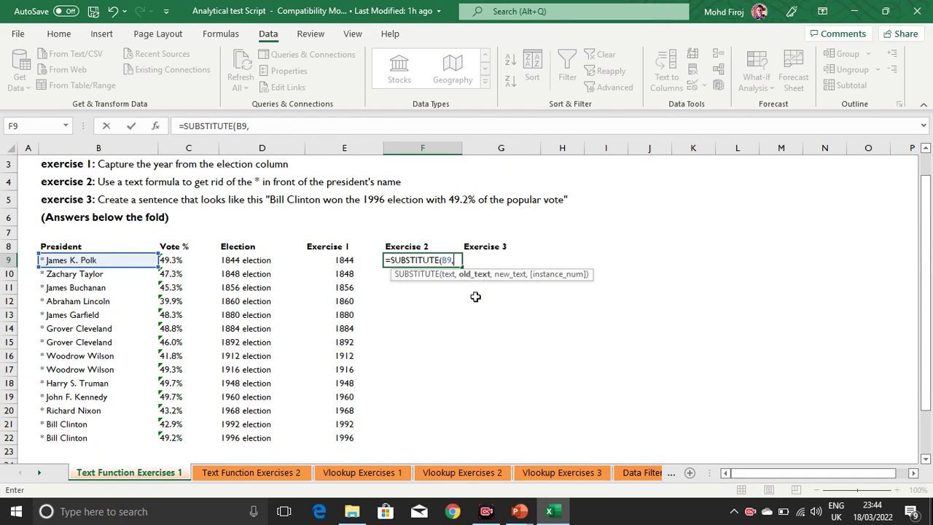
pyautogui.write('@8')
pyautogui.press('BackSpace')
pyautogui.press('BackSpace')
pyautogui.click(816, 513)
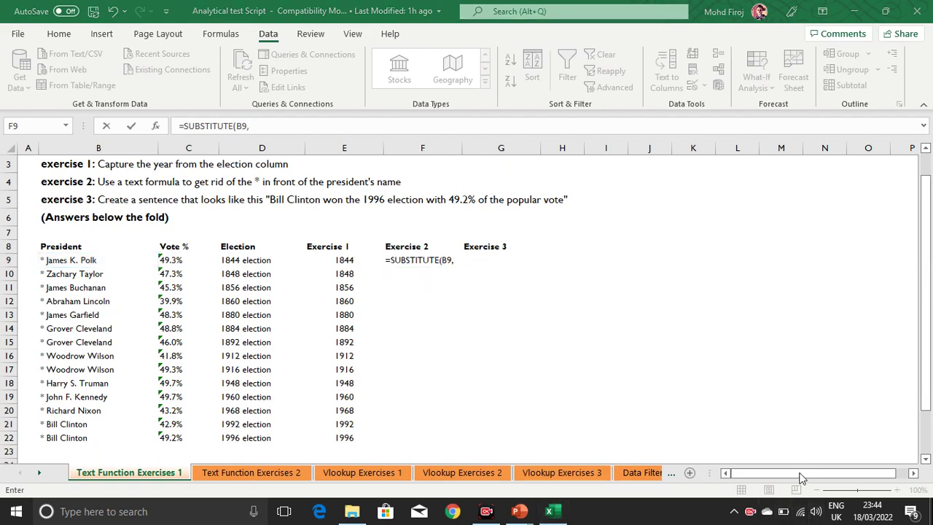
pyautogui.click(816, 513)
pyautogui.click(836, 511)
pyautogui.click(786, 394)
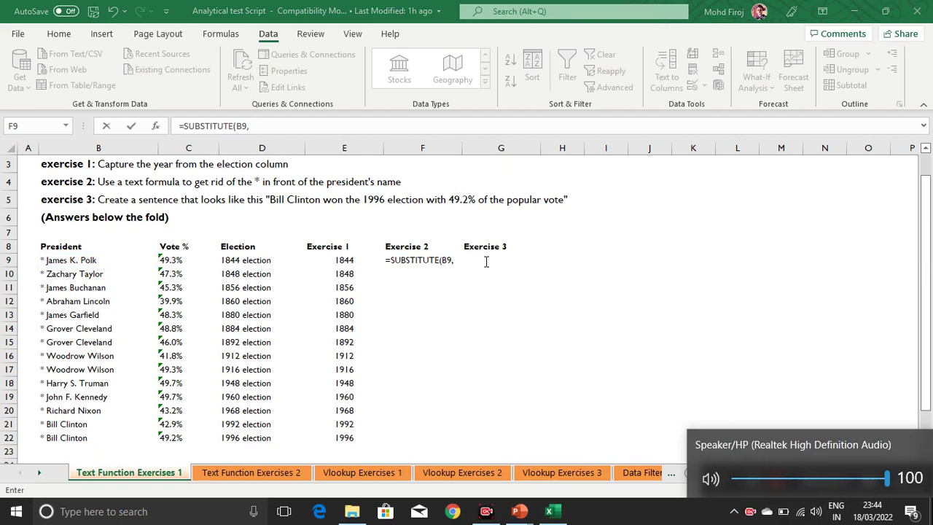
# Complete the F9 formula as =SUBSTITUTE(B9,"*","") and fill it down the Exercise 2 column through F22.
pyautogui.click(462, 260)
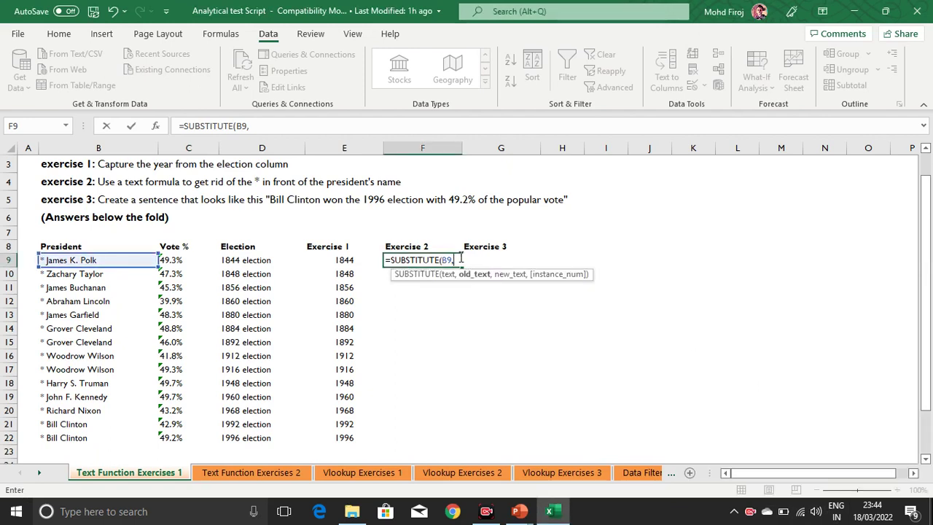
pyautogui.write('*",""')
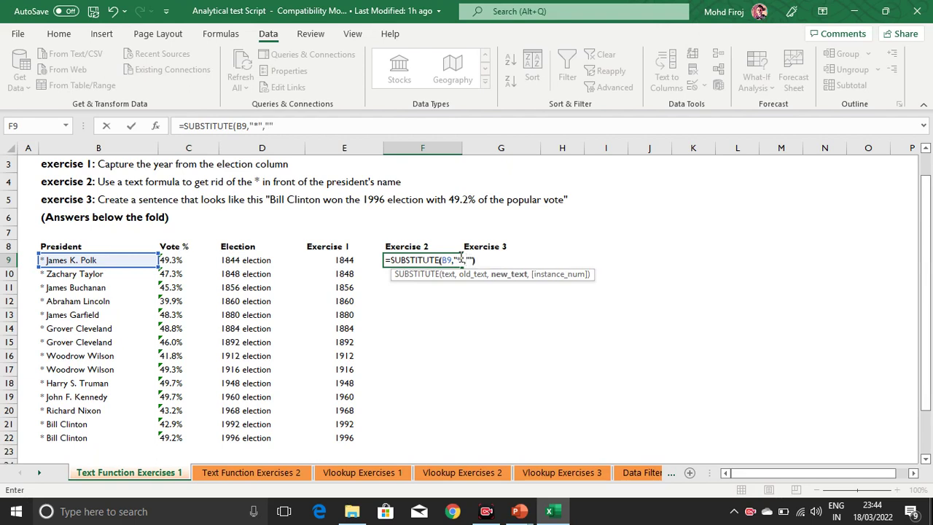
pyautogui.write(')')
pyautogui.press('Return')
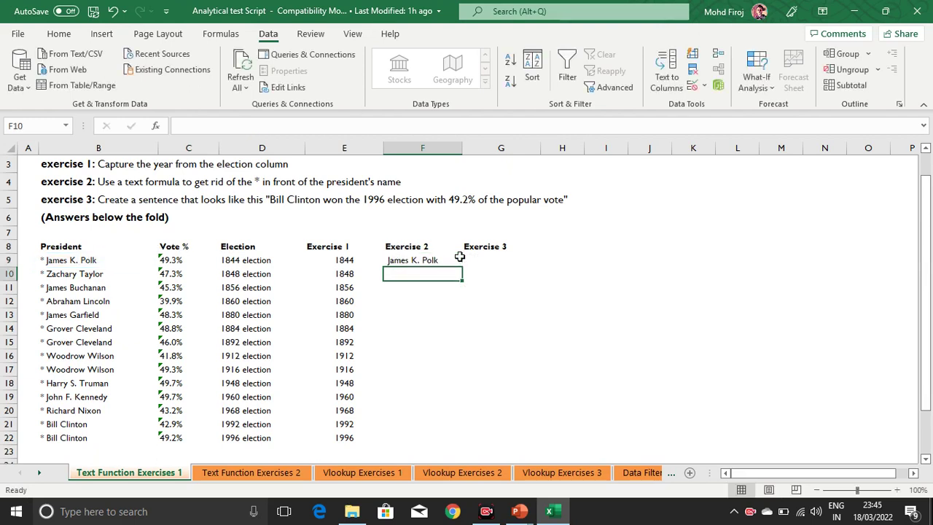
pyautogui.click(443, 260)
pyautogui.doubleClick(462, 267)
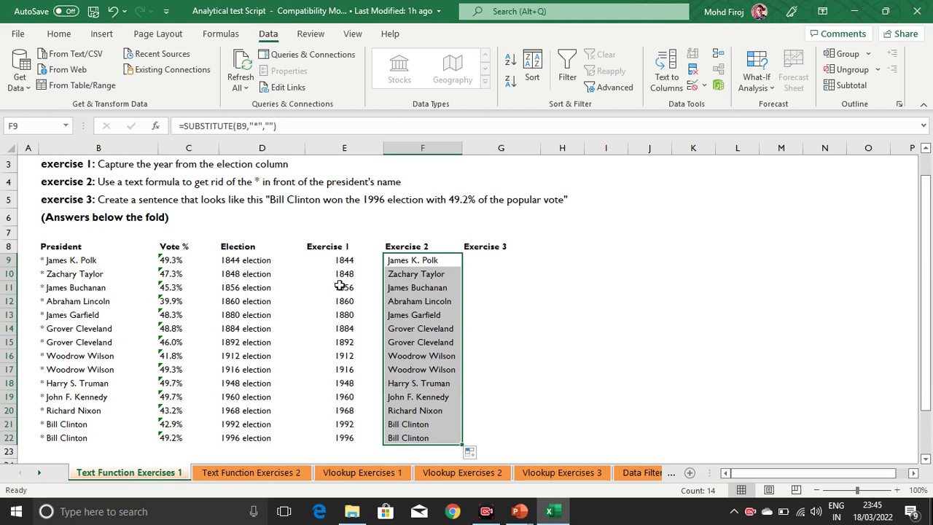
pyautogui.click(331, 259)
pyautogui.click(432, 260)
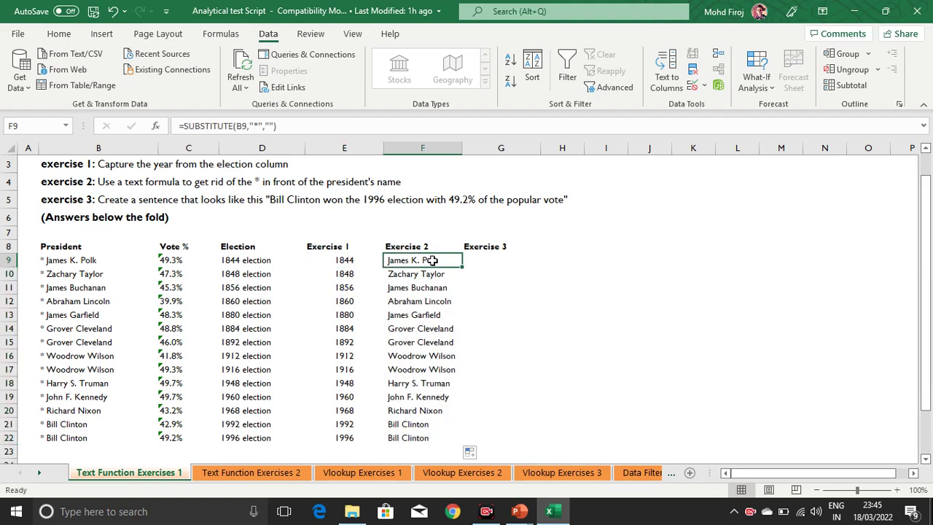
pyautogui.click(336, 258)
pyautogui.click(420, 260)
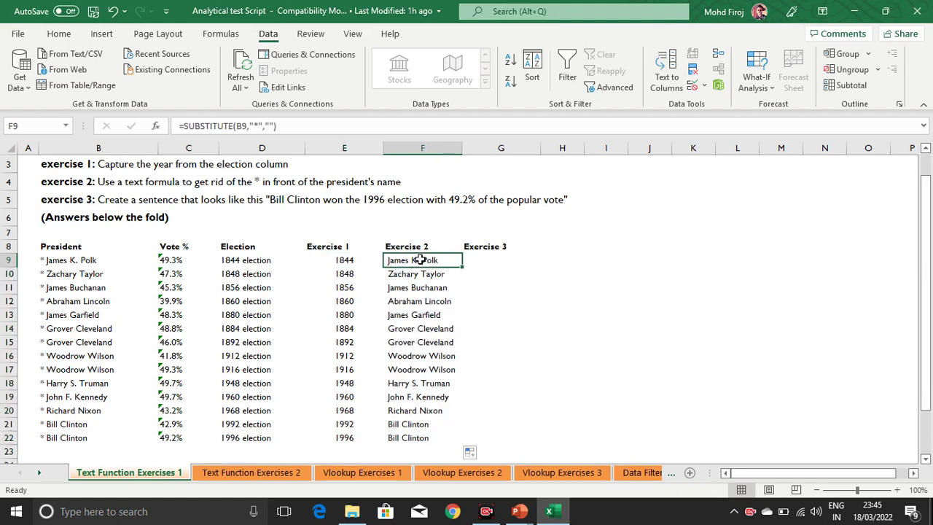
# Begin a formula in G9, consult the text function list on the Excel Text Formula slide in PowerPoint, and return to the Excel sheet.
pyautogui.click(480, 260)
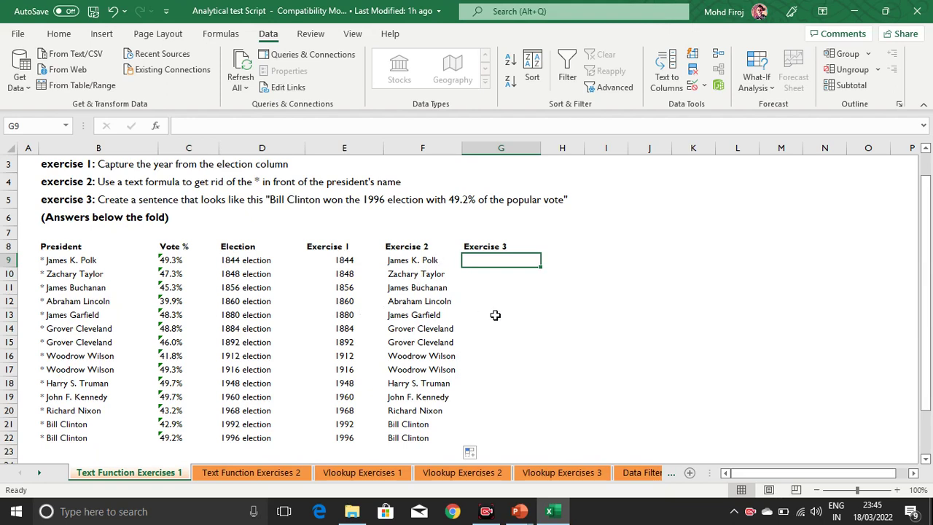
pyautogui.write('=')
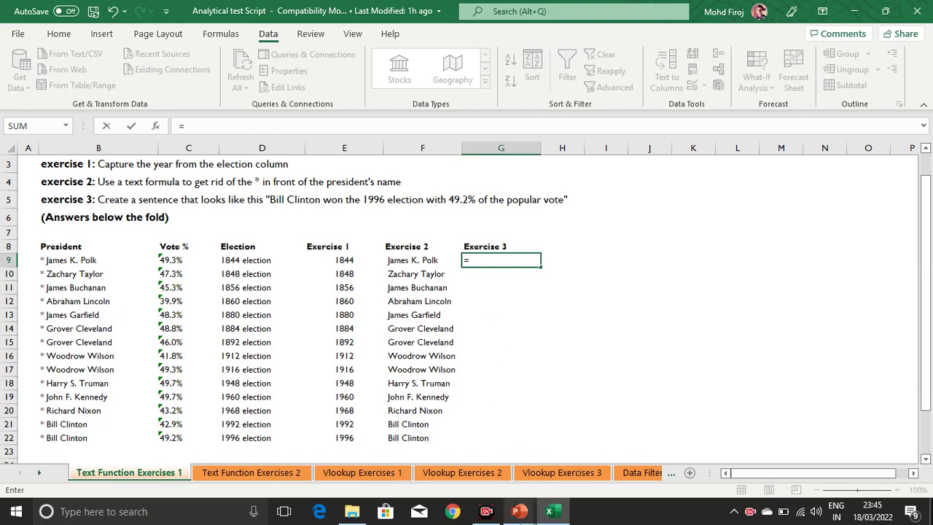
pyautogui.moveTo(519, 511)
pyautogui.click(581, 468)
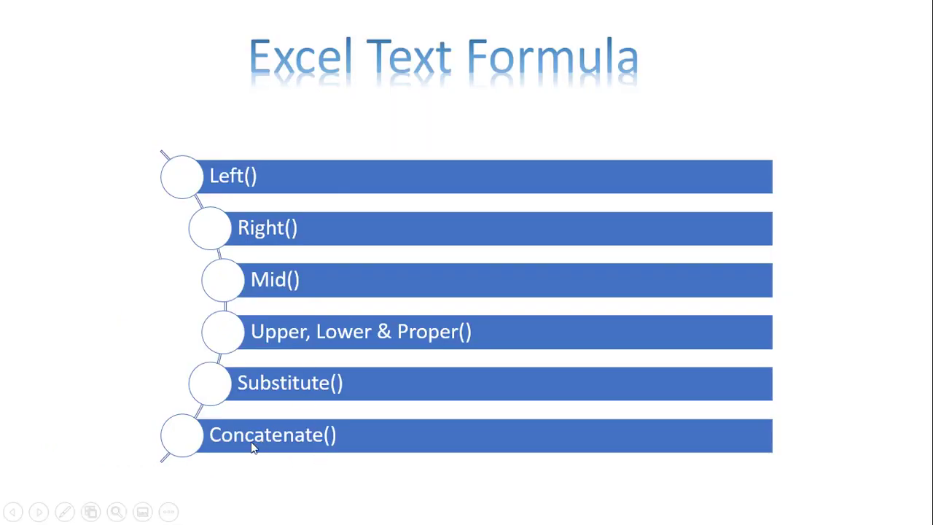
pyautogui.press('Escape')
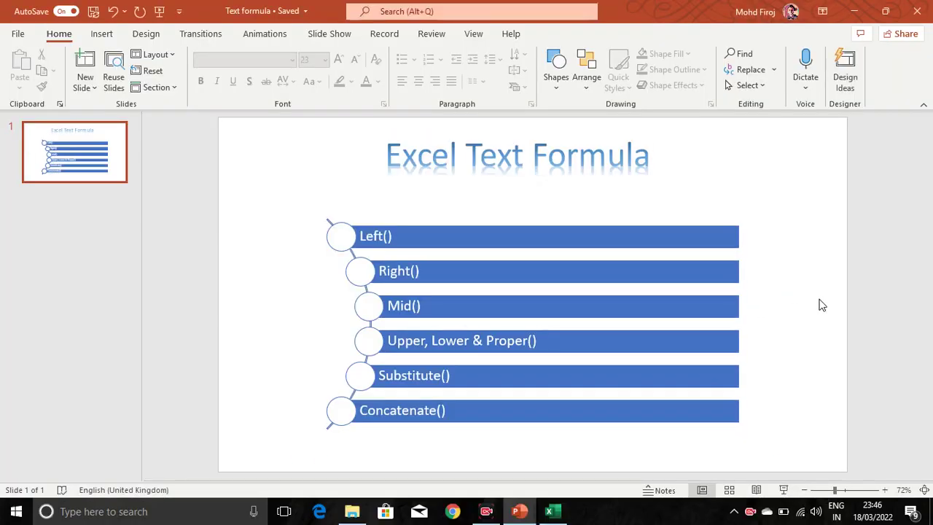
pyautogui.hotkey('alt', 'Tab')
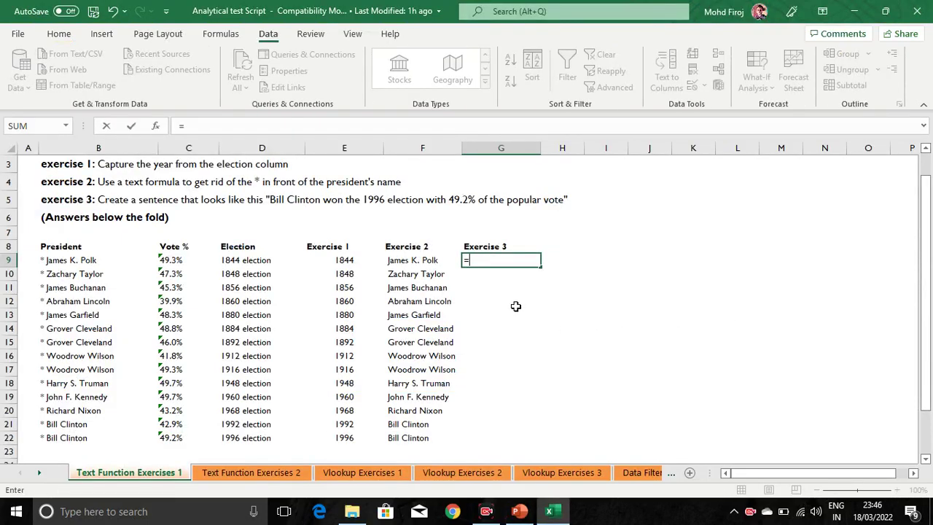
# Use the CONCATENATE function in the G9 formula with F9 as its first text argument.
pyautogui.write('con')
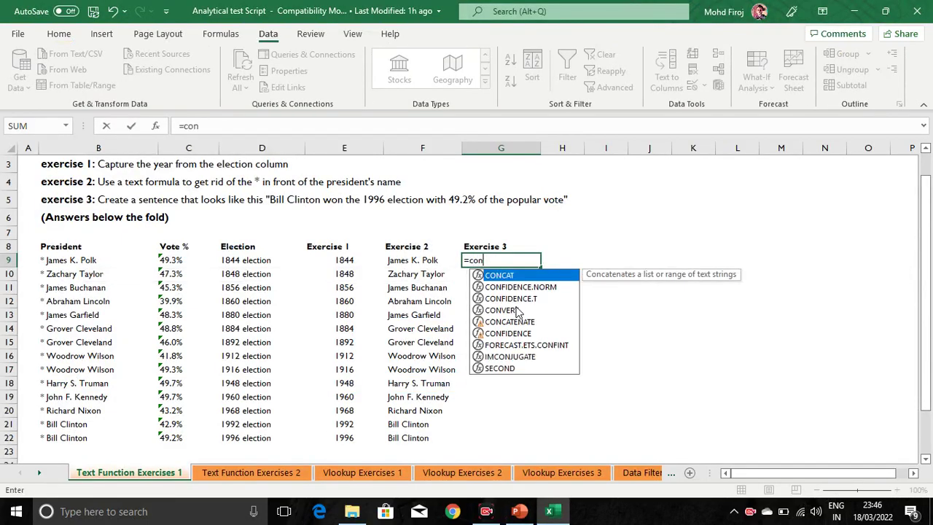
pyautogui.press('Down')
pyautogui.press('Down')
pyautogui.press('Down')
pyautogui.press('Down')
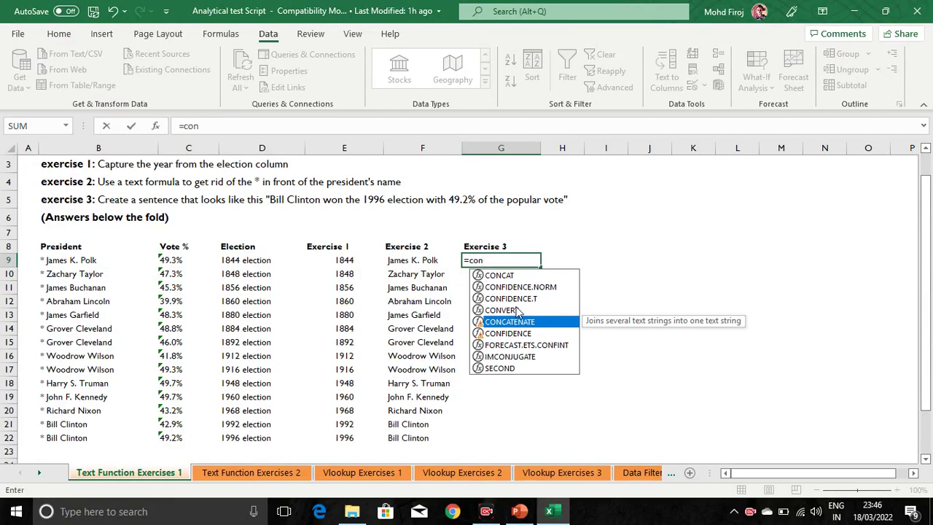
pyautogui.press('Tab')
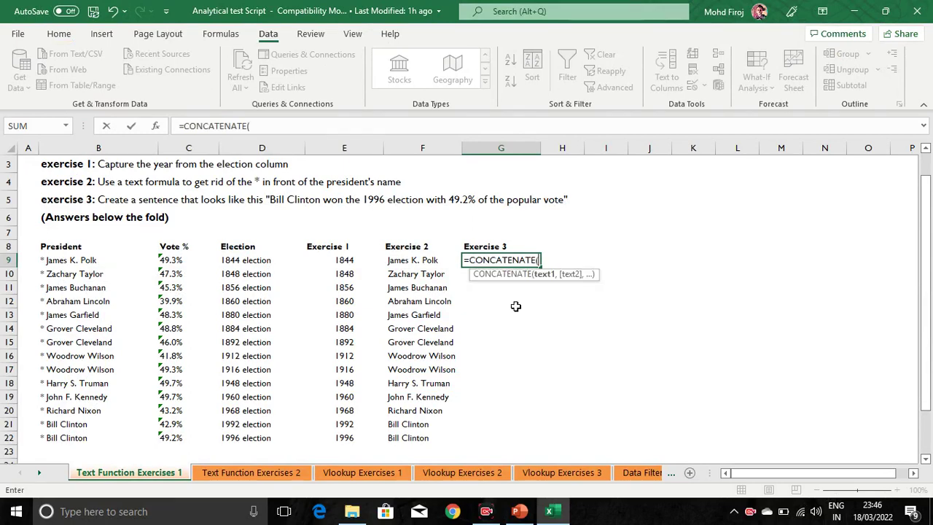
pyautogui.click(425, 260)
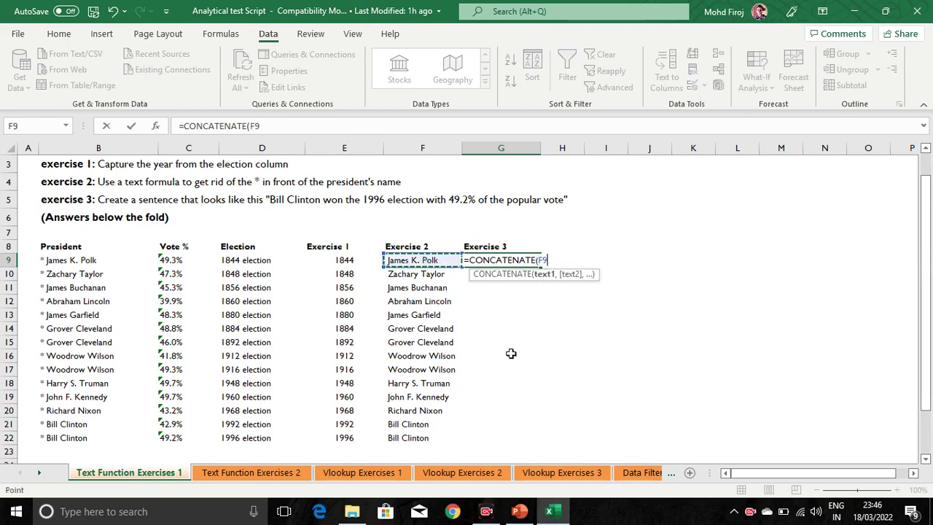
pyautogui.write(',')
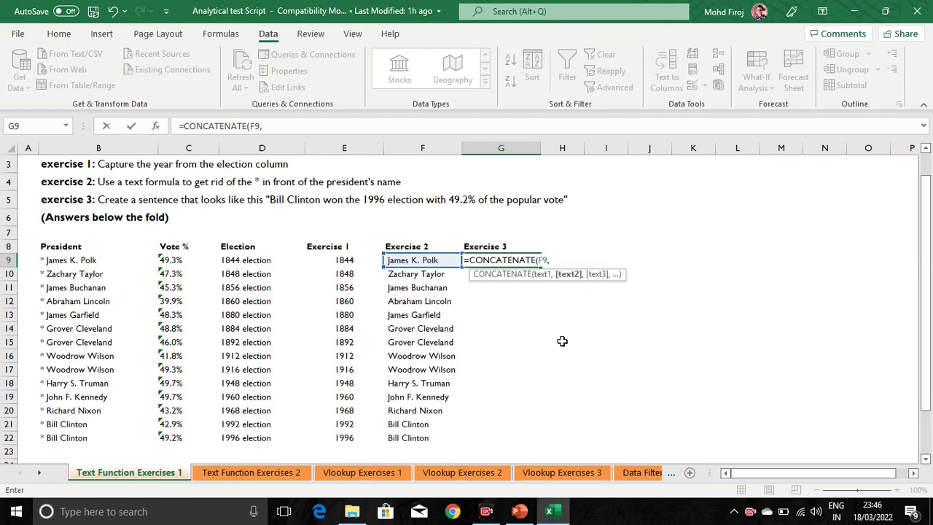
# Add the text " won the " and the election cell D9 as the following arguments of the CONCATENATE formula in G9.
pyautogui.write('" W')
pyautogui.press('BackSpace')
pyautogui.write('won the"')
pyautogui.press('BackSpace')
pyautogui.write(',')
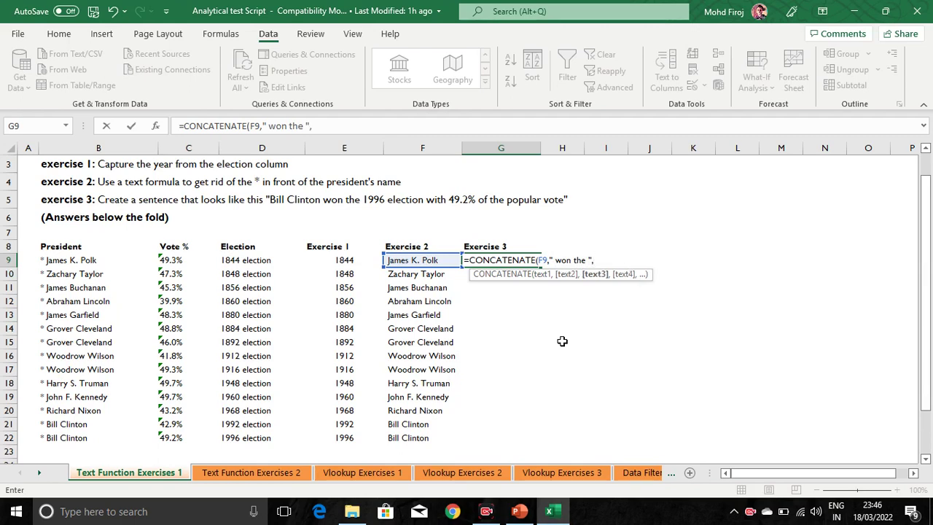
pyautogui.click(344, 260)
pyautogui.click(264, 262)
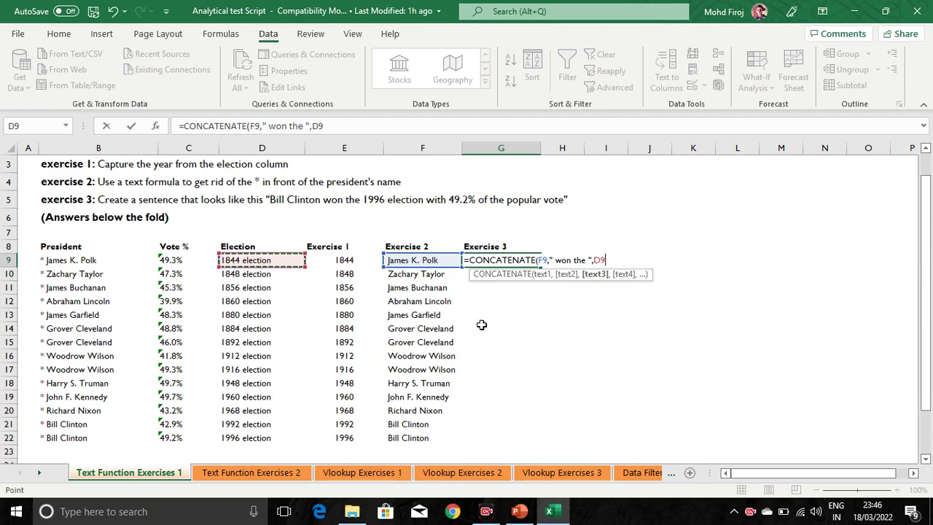
pyautogui.write(',')
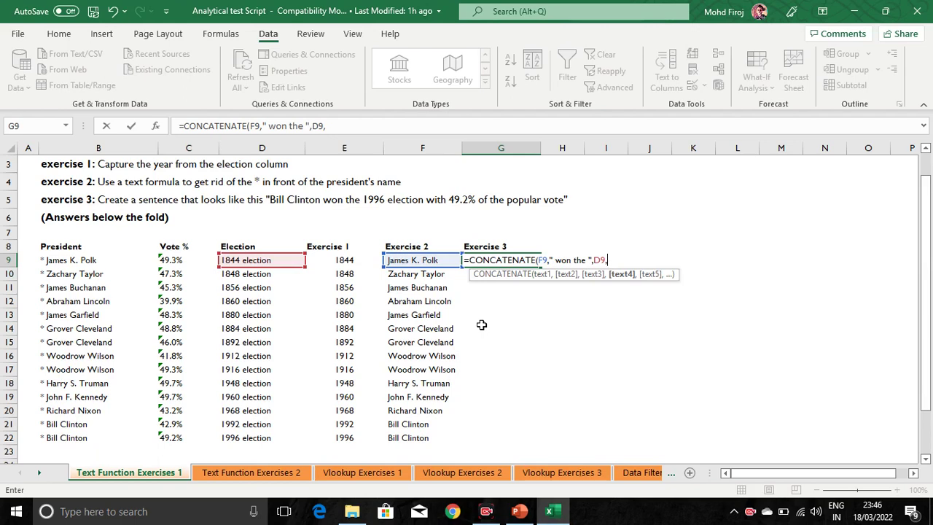
# Complete the G9 formula as =CONCATENATE(F9," won the ",D9," with ",C9," of the popular vote") and fill it down the Exercise 3 column through G22.
pyautogui.write('" with ",')
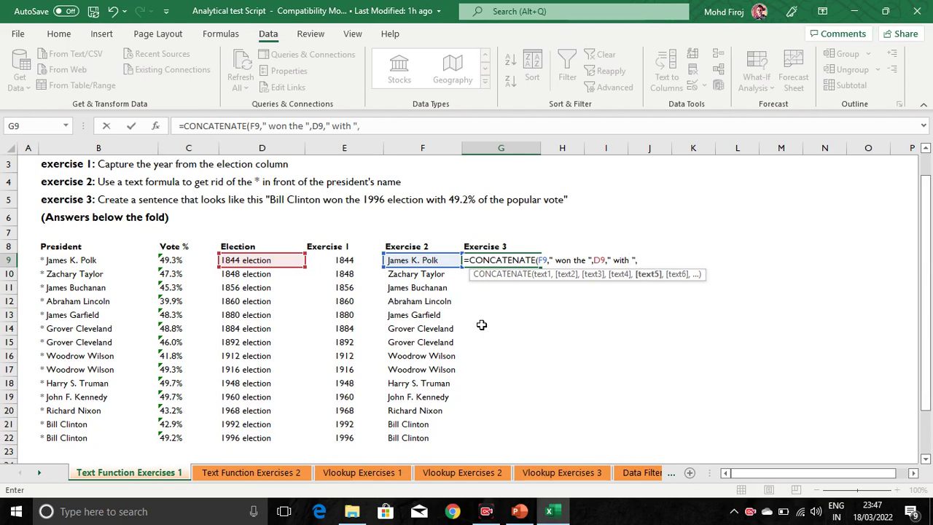
pyautogui.click(181, 261)
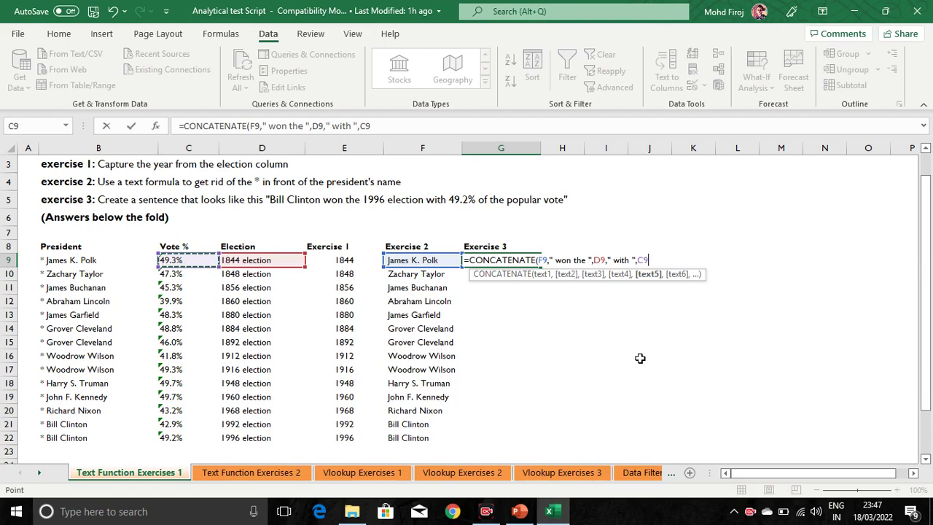
pyautogui.write(',')
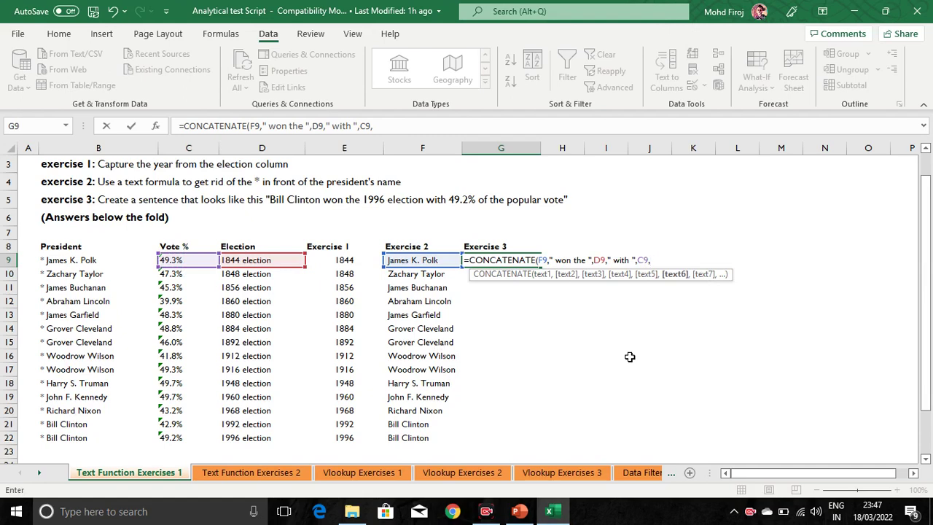
pyautogui.write('" of the popu')
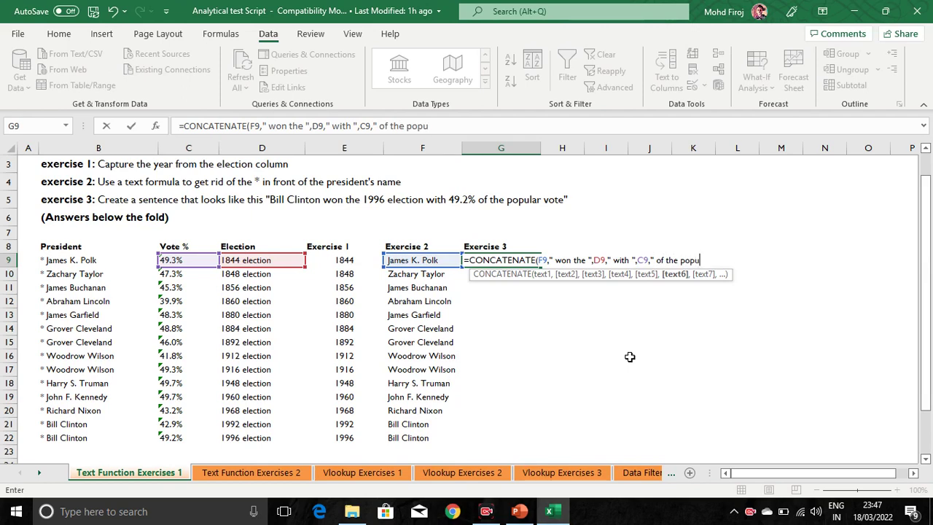
pyautogui.write('lar vote")')
pyautogui.press('Return')
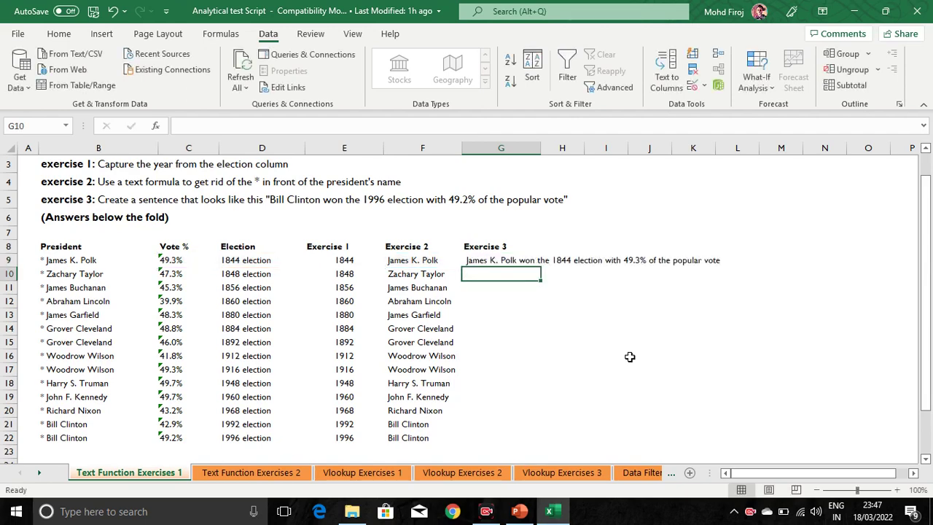
pyautogui.click(471, 264)
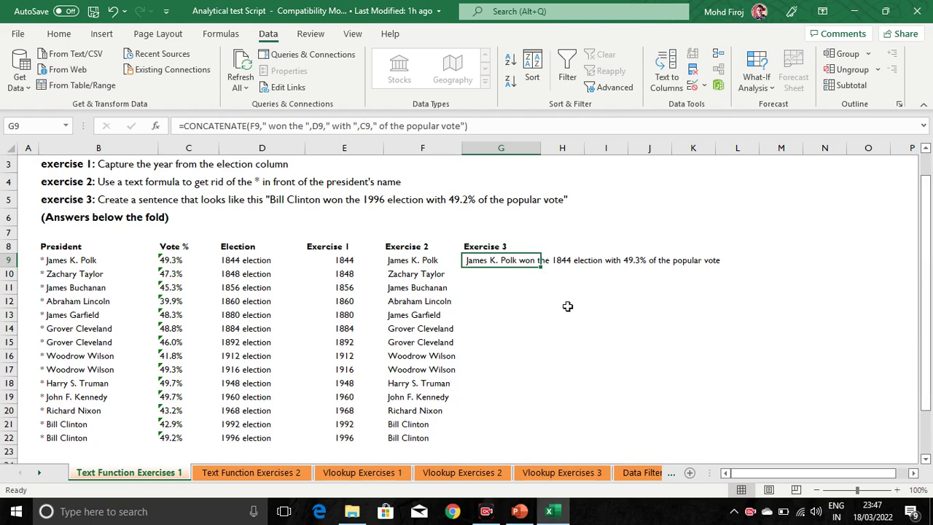
pyautogui.doubleClick(541, 266)
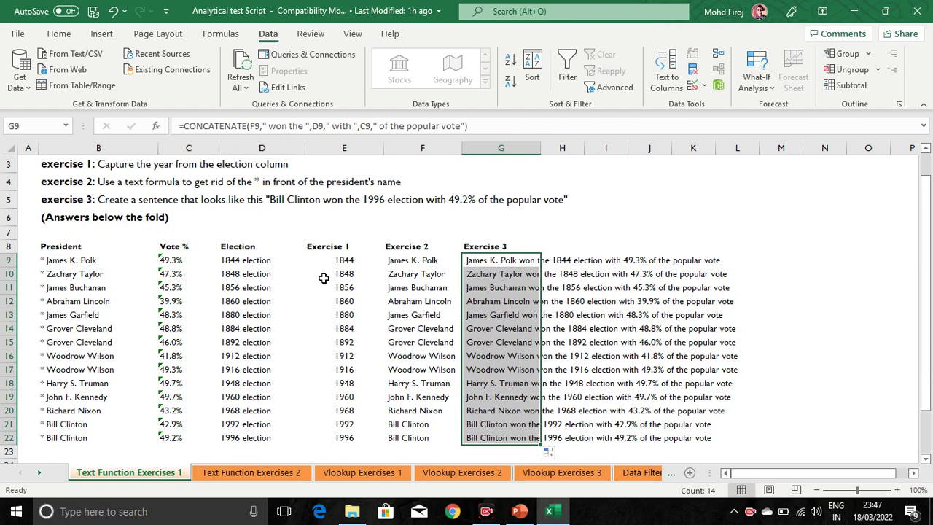
# Review the three exercise headings and examine the formulas behind the Exercise 1 and Exercise 2 results in E9 and F9.
pyautogui.click(325, 248)
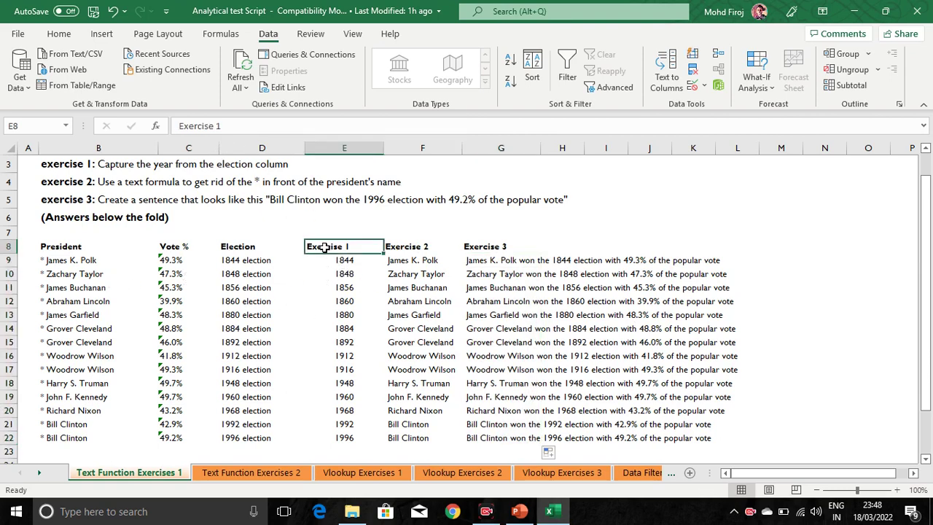
pyautogui.click(414, 249)
pyautogui.click(477, 248)
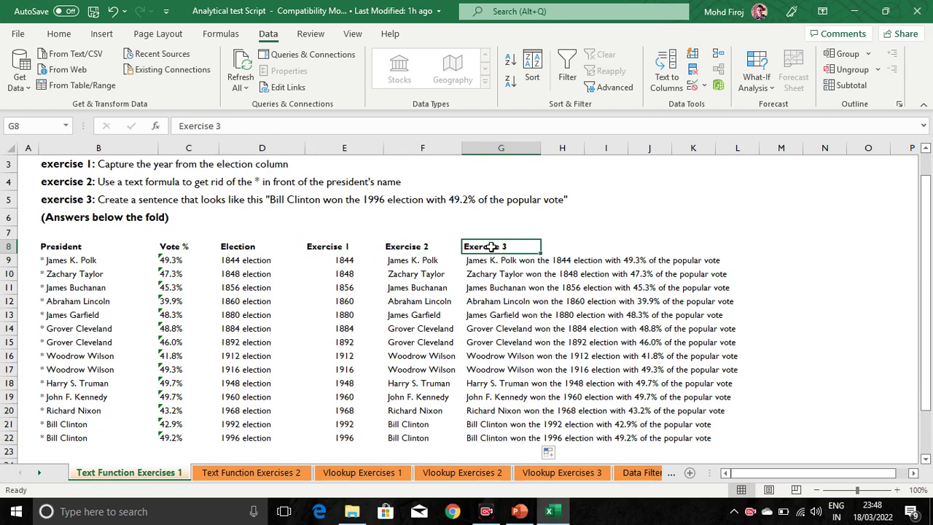
pyautogui.click(330, 264)
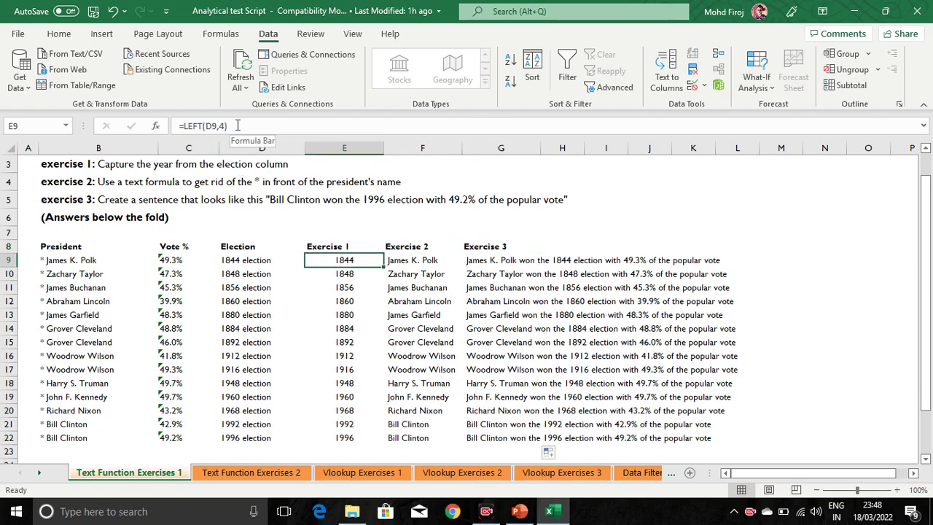
pyautogui.click(408, 264)
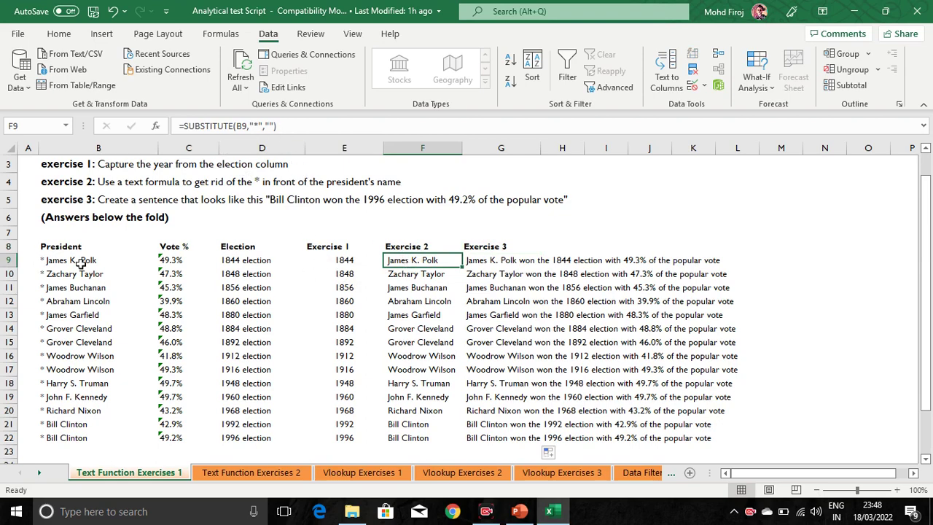
# Replace the CONCATENATE formula in G9 with an ampersand formula beginning =F9&" won the "&D9.
pyautogui.click(495, 267)
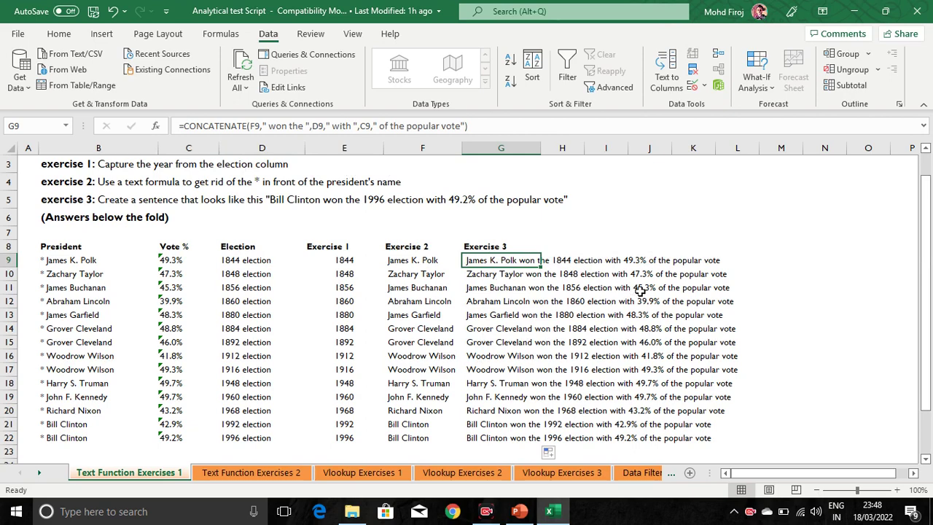
pyautogui.press('Delete')
pyautogui.write('=')
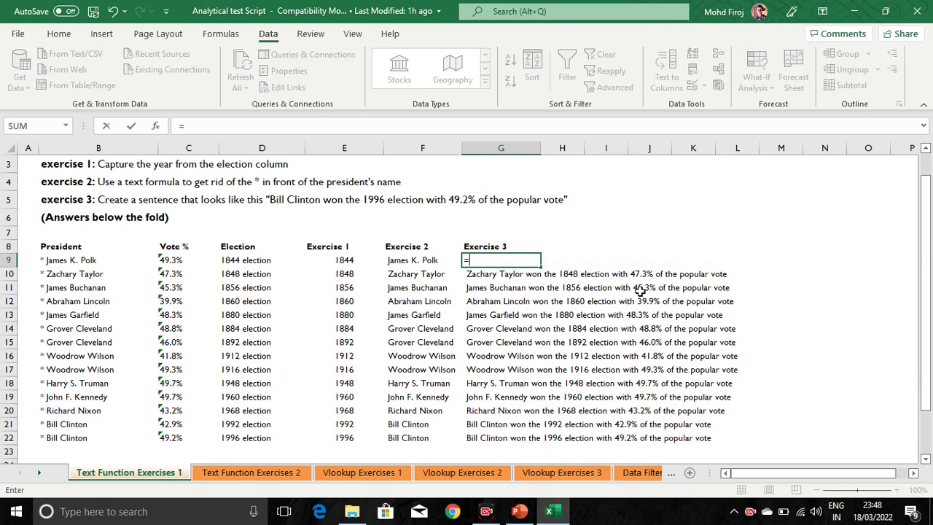
pyautogui.press('Left')
pyautogui.write('&')
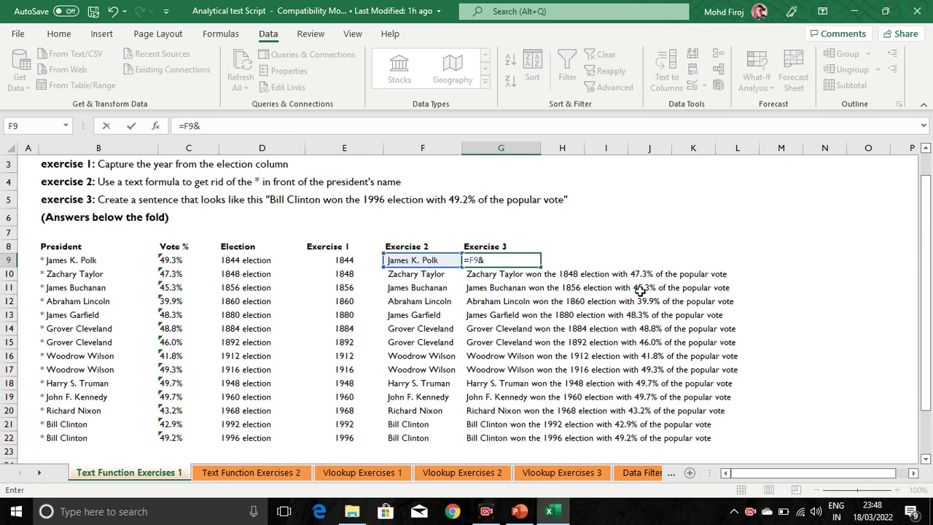
pyautogui.write('" won the "&')
pyautogui.click(251, 261)
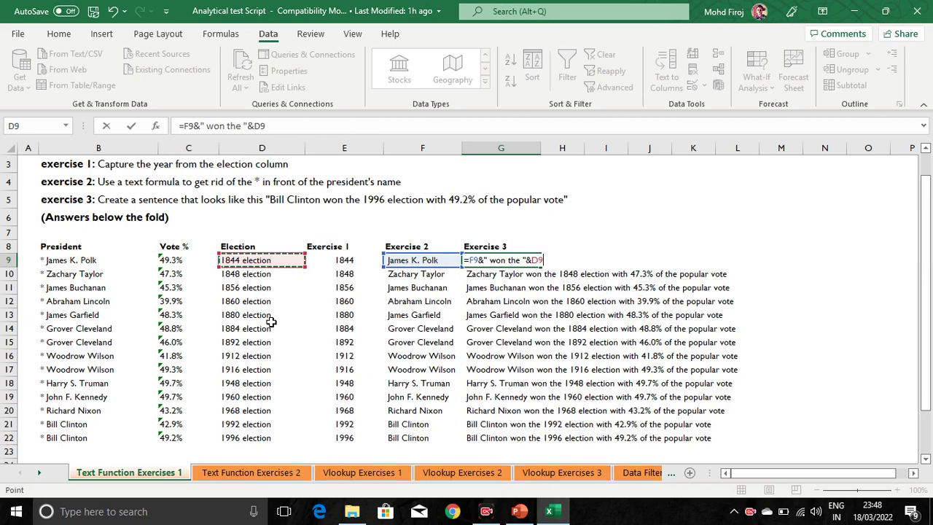
# Extend the G9 formula with ," with "&C9," of the popular vote" and try to enter it.
pyautogui.write('"&D9,"')
pyautogui.write('with ')
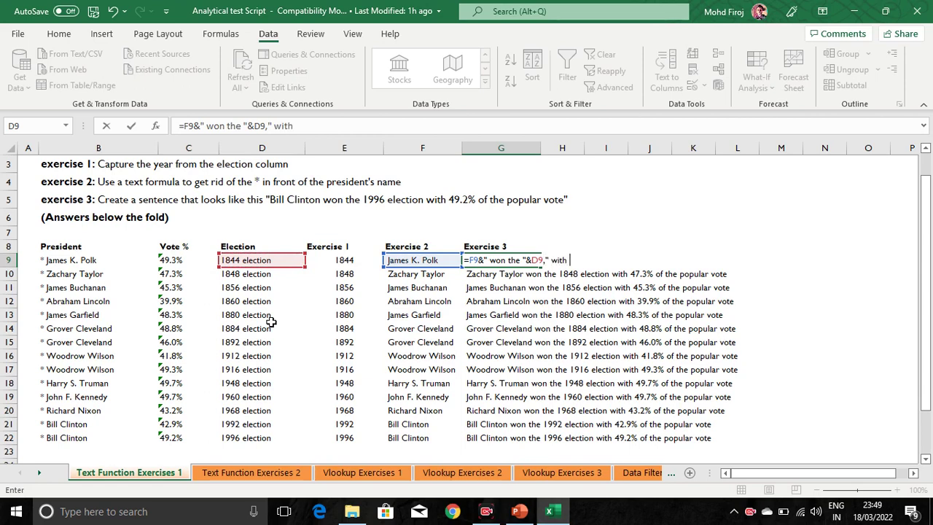
pyautogui.write('"&')
pyautogui.click(175, 260)
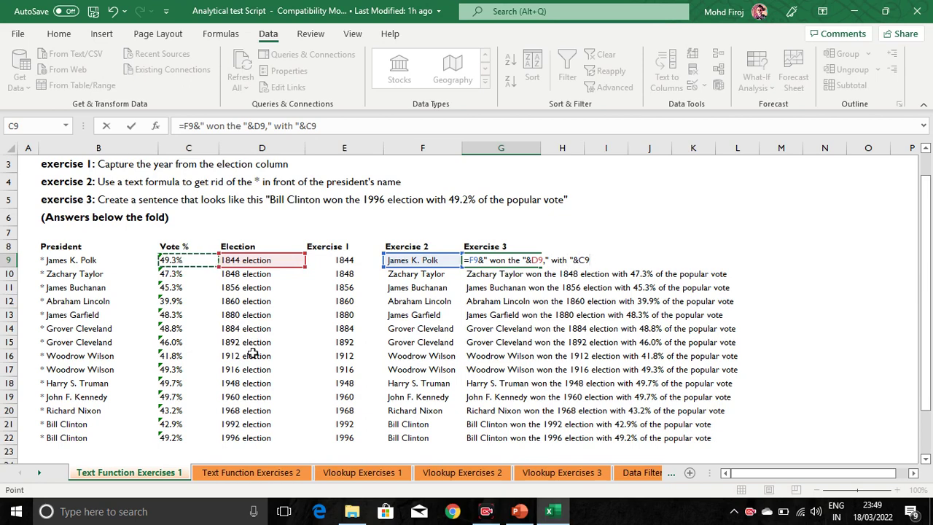
pyautogui.write(',')
pyautogui.write('"')
pyautogui.write(' o')
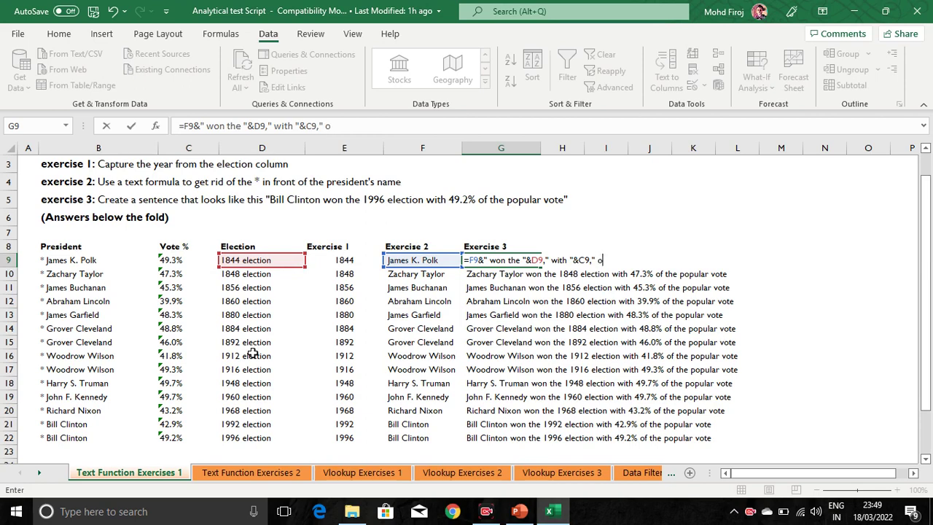
pyautogui.write('f the popular v')
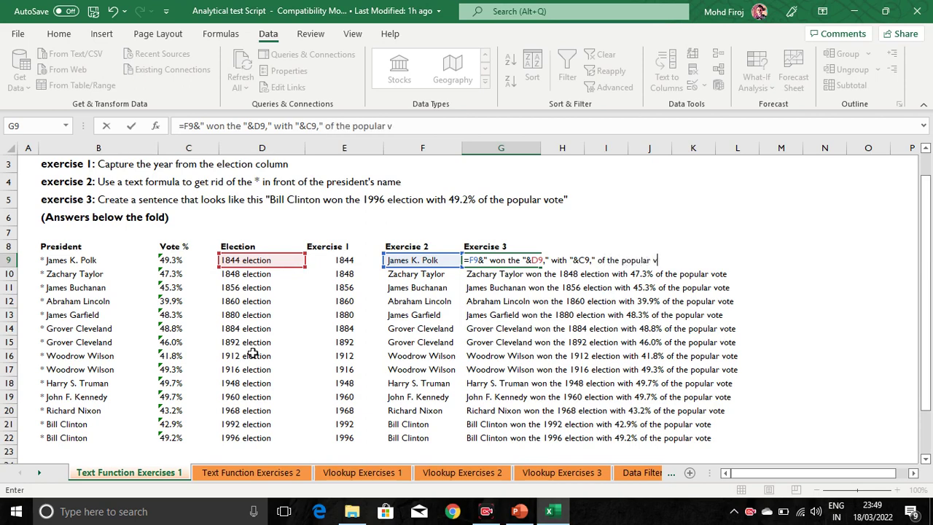
pyautogui.write('ote"')
pyautogui.press('Return')
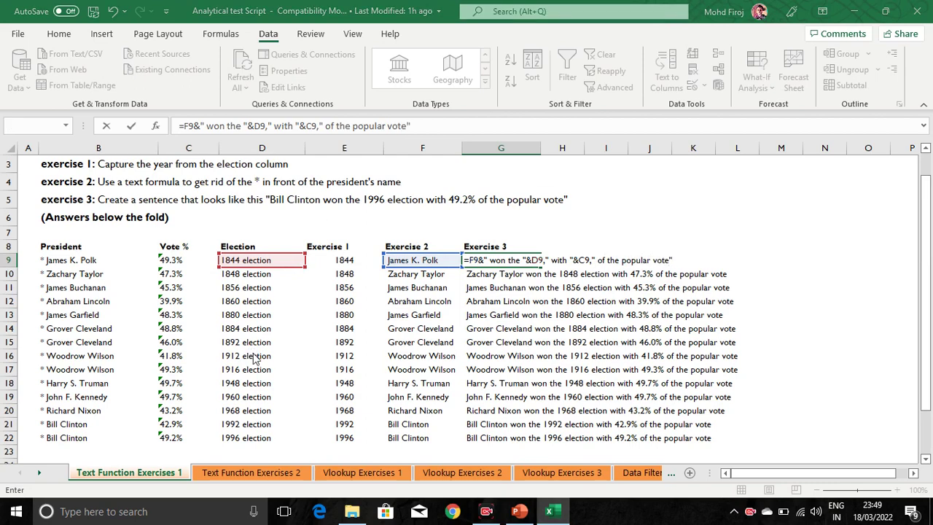
pyautogui.press('Return')
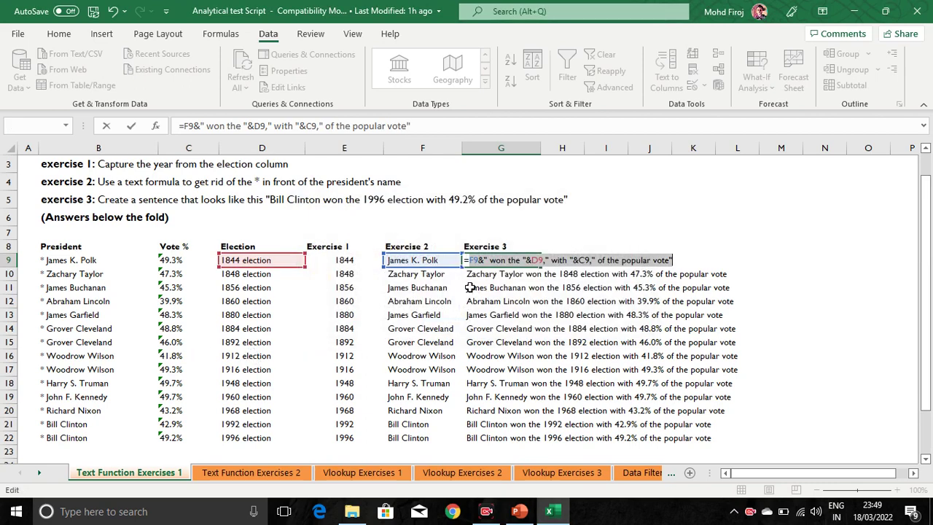
# Replace both commas in the G9 formula with ampersands so it reads =F9&" won the "&D9&" with "&C9&" of the popular vote", and enter it.
pyautogui.click(487, 261)
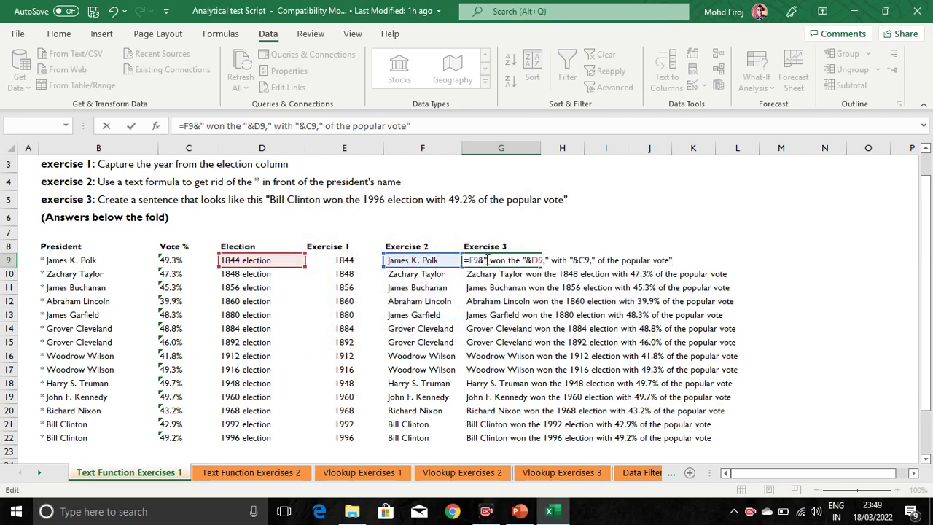
pyautogui.click(531, 260)
pyautogui.click(545, 260)
pyautogui.press('BackSpace')
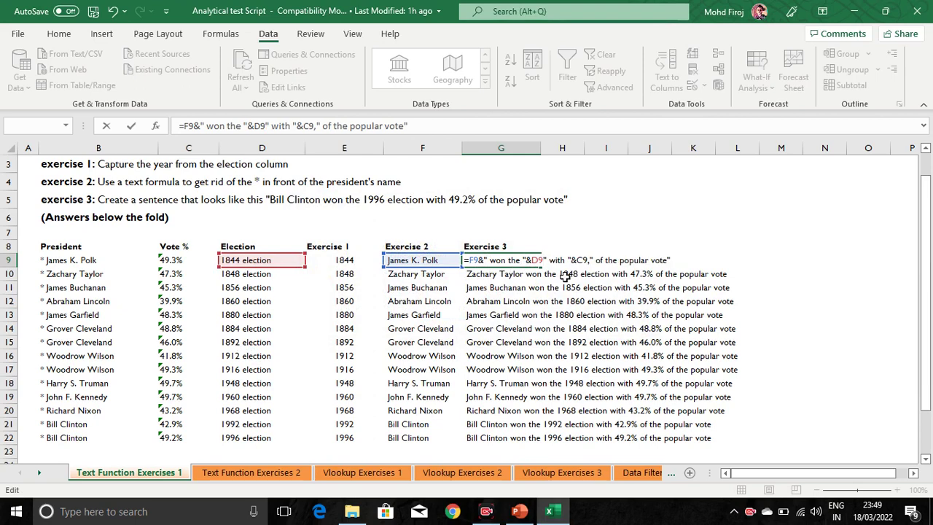
pyautogui.write('&')
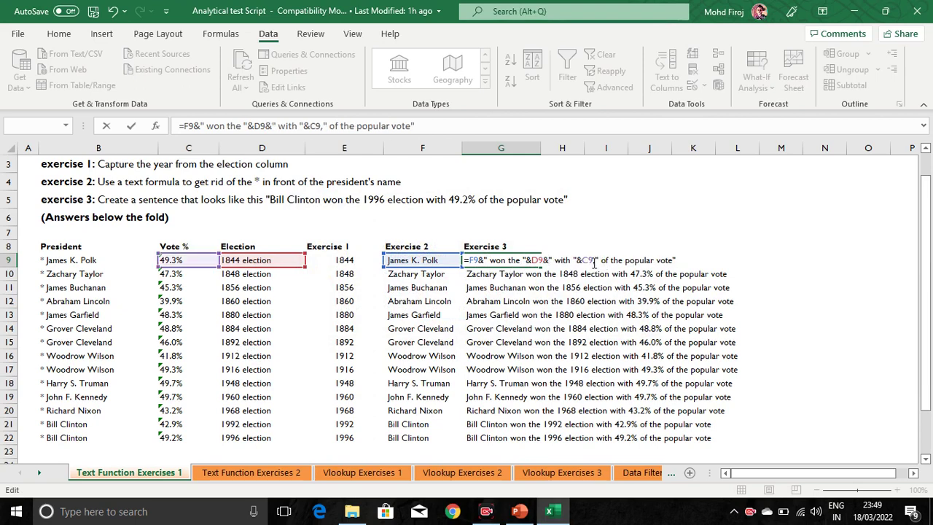
pyautogui.press('BackSpace')
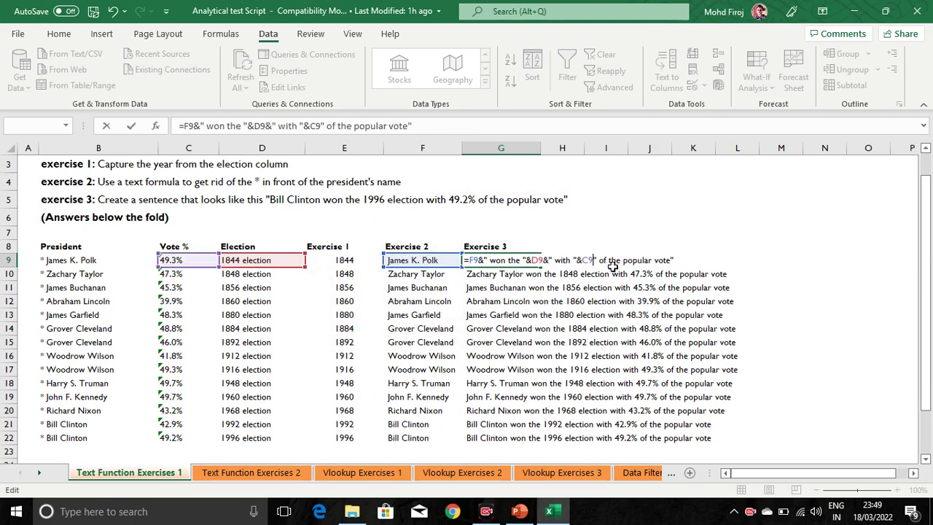
pyautogui.write('&')
pyautogui.press('Return')
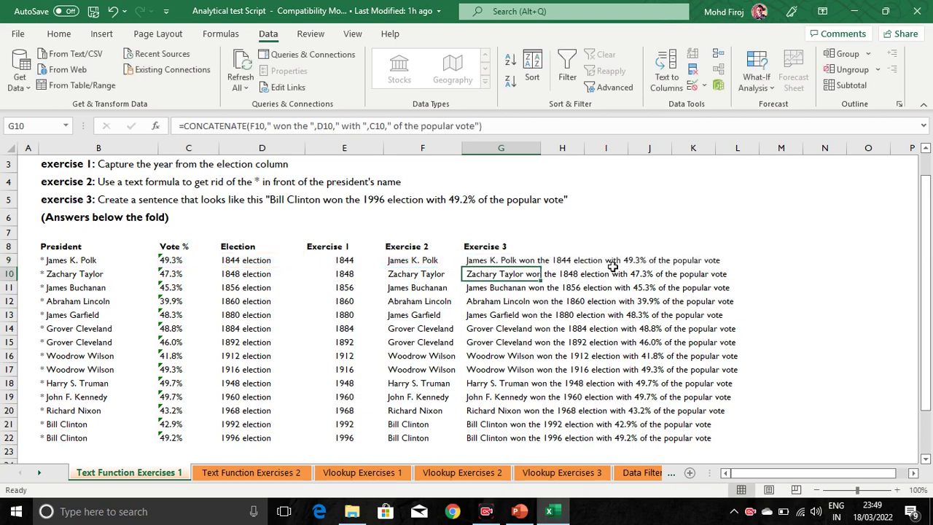
pyautogui.press('Up')
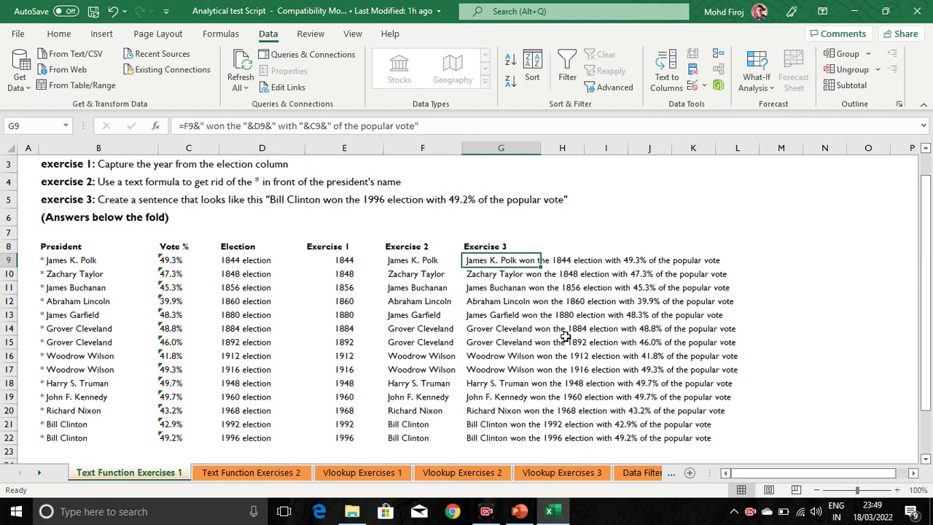
# Consult the remaining text functions on the Excel Text Formula slide in PowerPoint and return to the Excel sheet.
pyautogui.scroll(-1, 445, 330)
pyautogui.scroll(1, 448, 329)
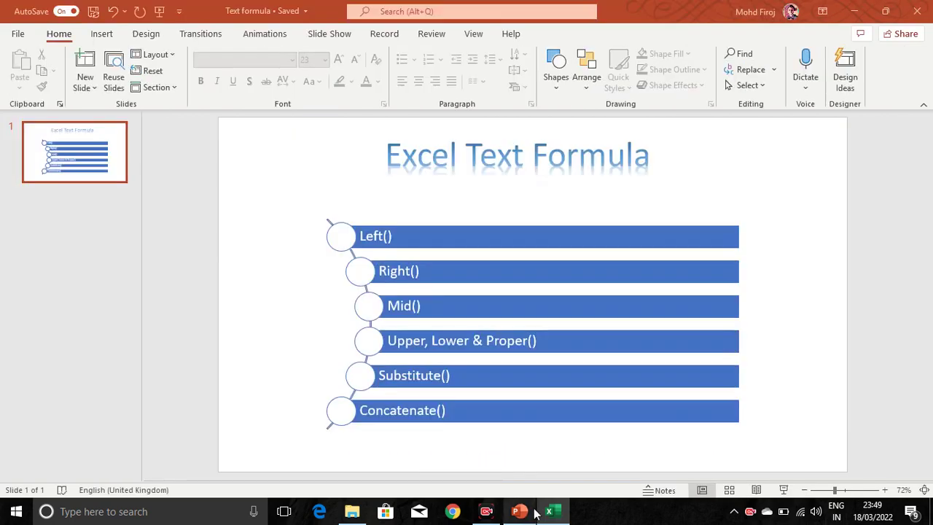
pyautogui.click(519, 511)
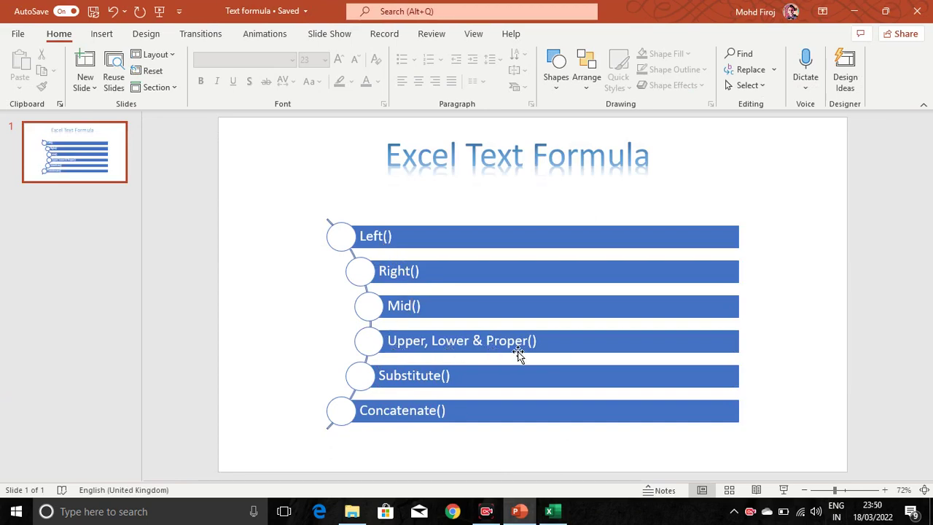
pyautogui.click(554, 512)
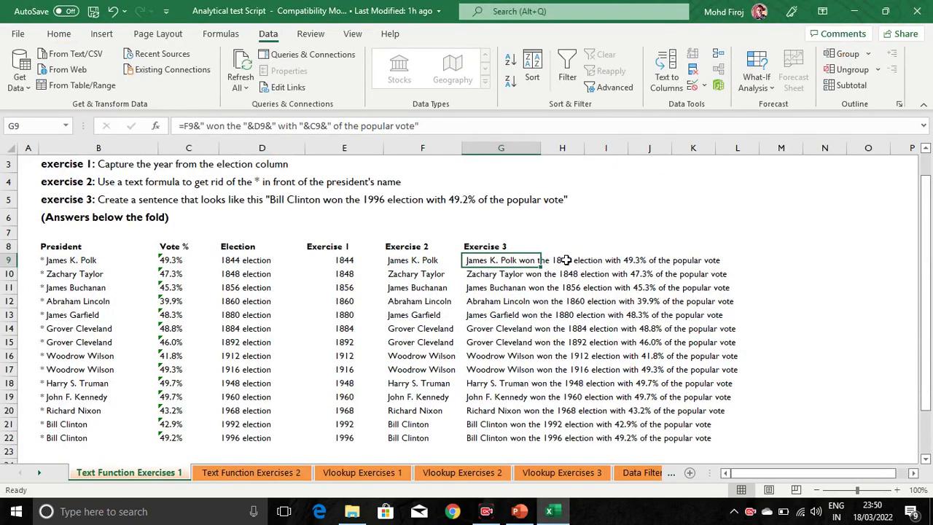
# Add the column header Upper in cell M8, beyond the Exercise 3 sentences.
pyautogui.press('Left')
pyautogui.press('Right')
pyautogui.press('Right')
pyautogui.press('Right')
pyautogui.press('Right')
pyautogui.press('Right')
pyautogui.press('Right')
pyautogui.press('Right')
pyautogui.press('Up')
pyautogui.write('Upper')
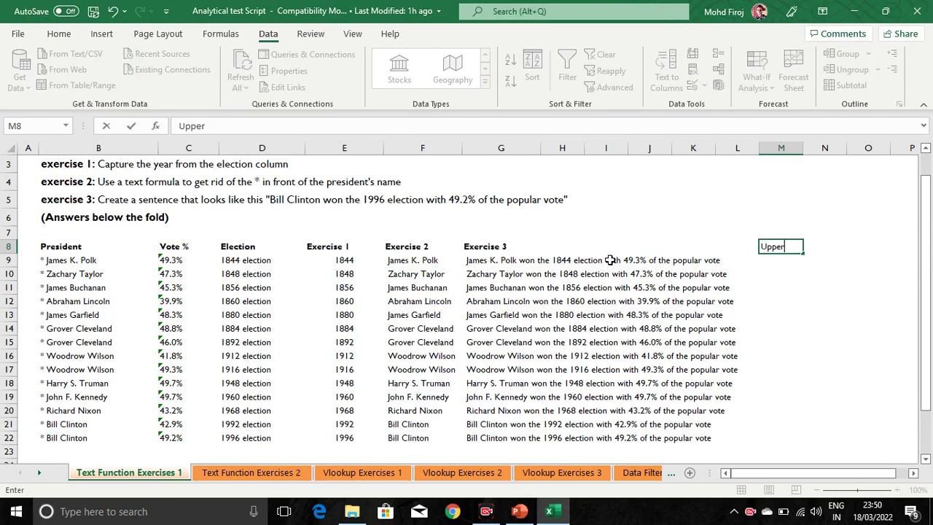
pyautogui.press('Return')
# Add the column headers Lower in N8 and Proper in O8.
pyautogui.press('Up')
pyautogui.press('Right')
pyautogui.write('Lower')
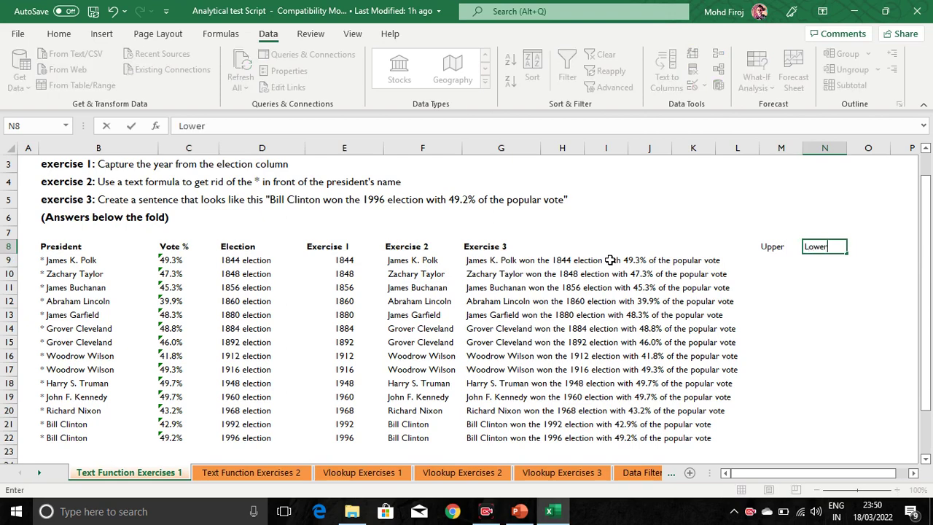
pyautogui.press('Return')
pyautogui.press('Up')
pyautogui.press('Right')
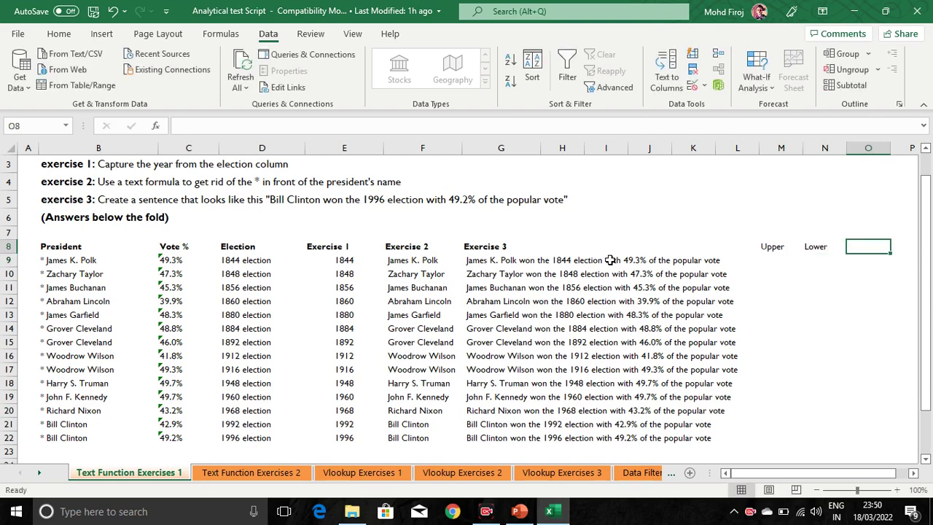
pyautogui.write('Proper')
pyautogui.press('Return')
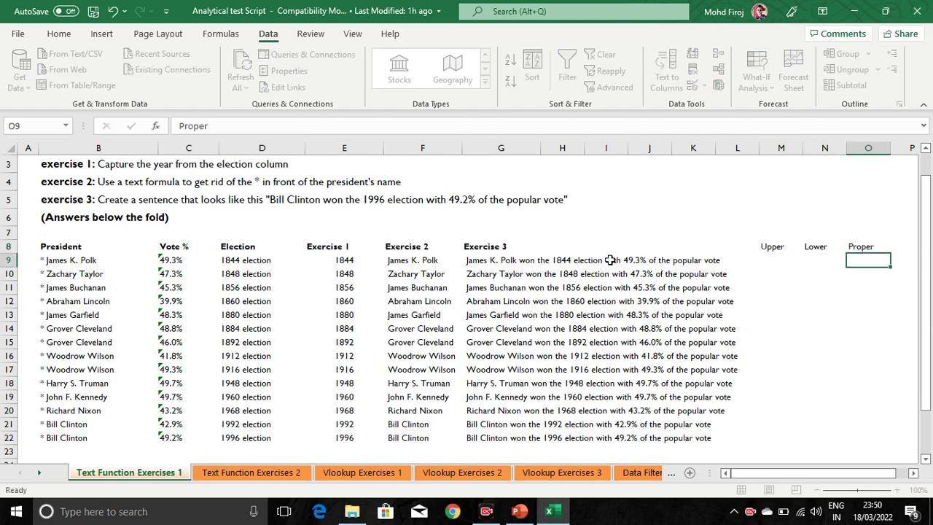
# Enter =UPPER(F9) in M9 to capitalise the first president's cleaned name.
pyautogui.press('Left')
pyautogui.press('Left')
pyautogui.write('=u')
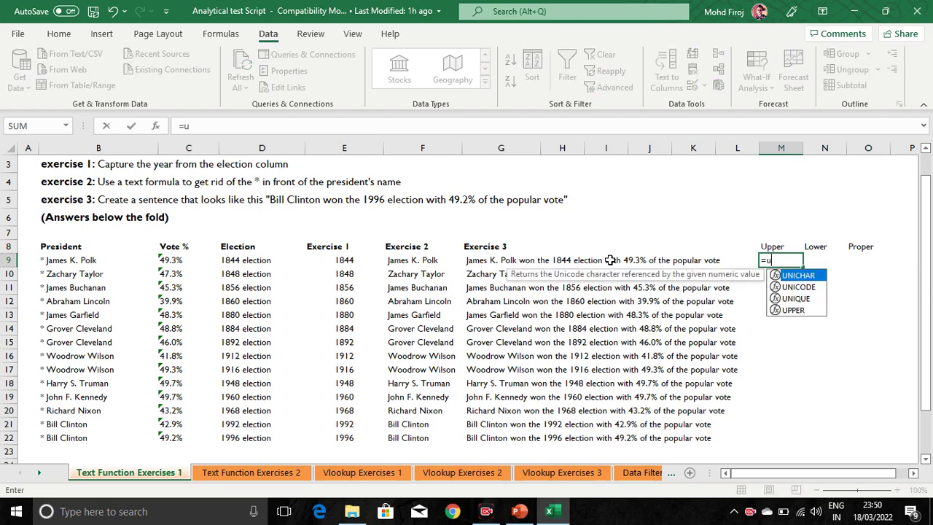
pyautogui.write('pp')
pyautogui.press('Tab')
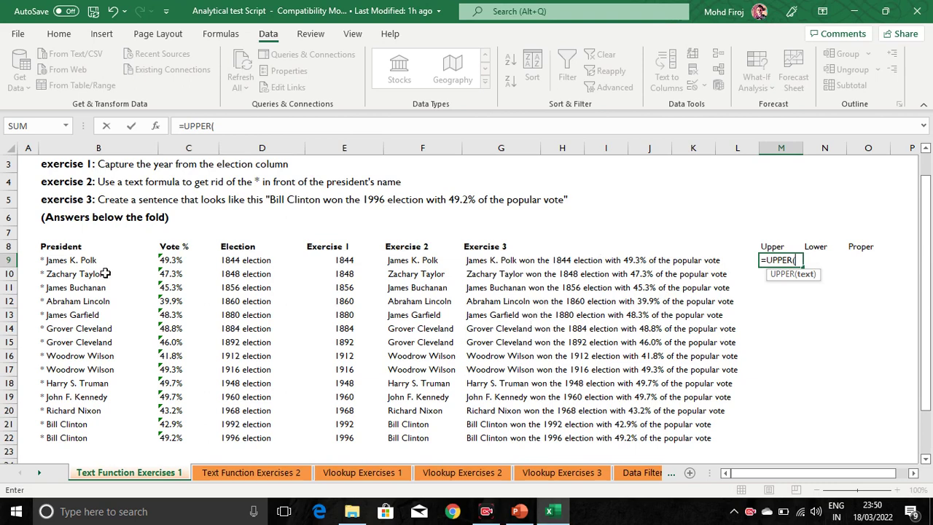
pyautogui.click(412, 261)
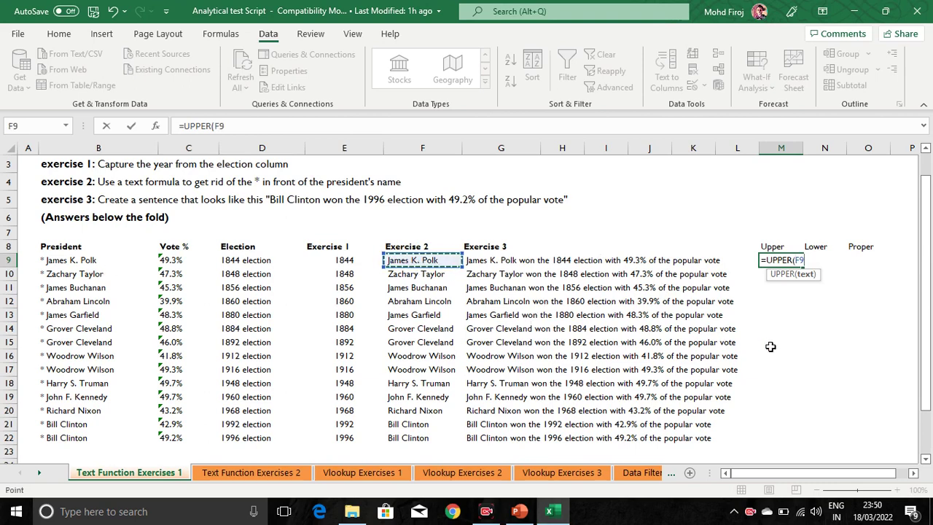
pyautogui.press('Return')
pyautogui.press('Up')
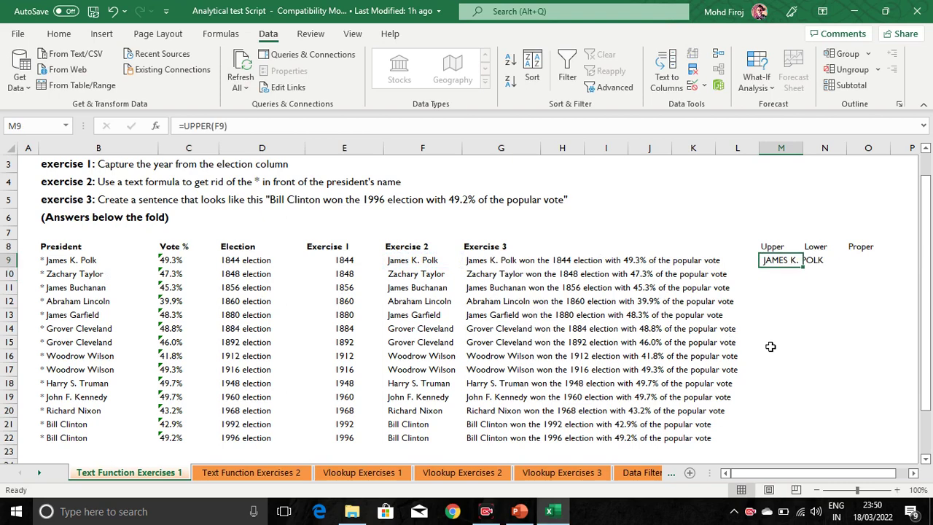
# Copy the UPPER formula from M9 down the Upper column to M22.
pyautogui.hotkey('ctrl', 'c')
pyautogui.press('Left')
pyautogui.press('Left')
pyautogui.press('Left')
pyautogui.press('Left')
pyautogui.press('Left')
pyautogui.press('Left')
pyautogui.hotkey('ctrl', 'Down')
pyautogui.press('Right')
pyautogui.press('Right')
pyautogui.press('Right')
pyautogui.press('Right')
pyautogui.press('Right')
pyautogui.press('Right')
pyautogui.hotkey('ctrl', 'shift', 'Up')
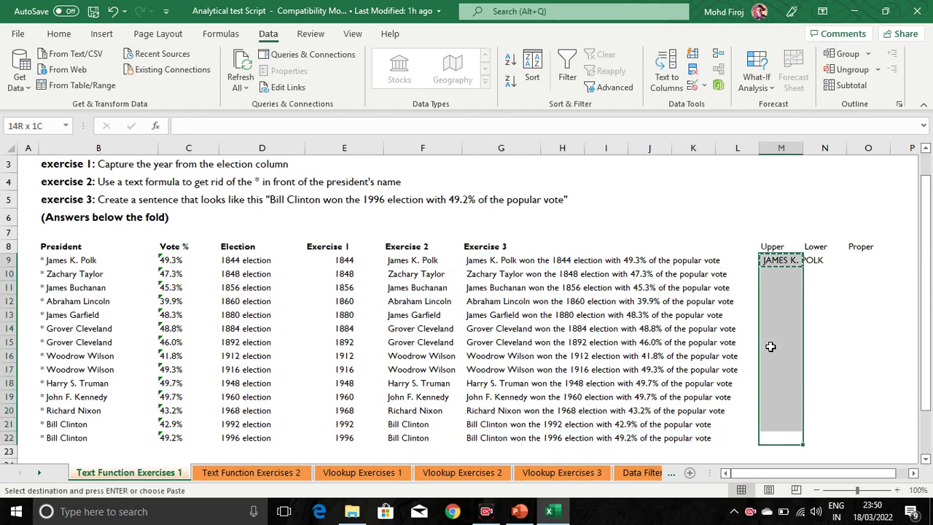
pyautogui.hotkey('ctrl', 'v')
pyautogui.hotkey('ctrl', 'Up')
pyautogui.press('Down')
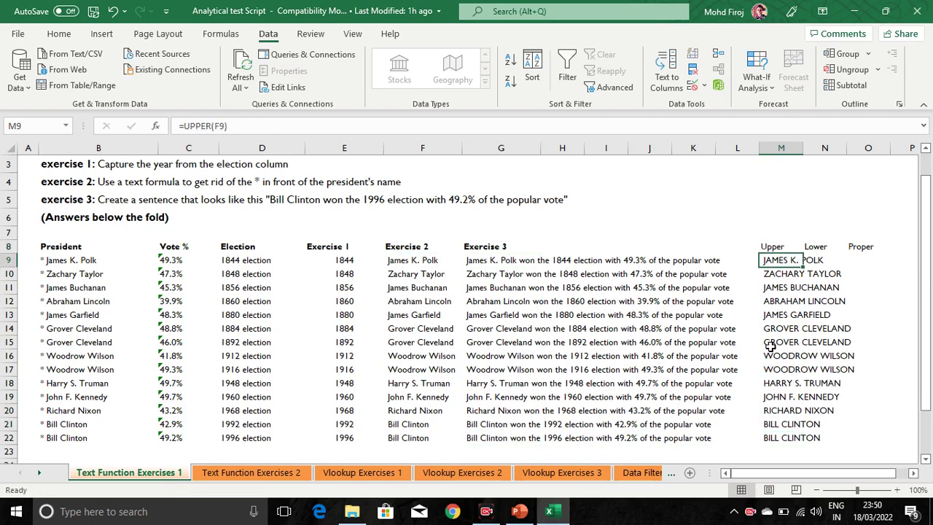
pyautogui.hotkey('ctrl', 'shift', 'Down')
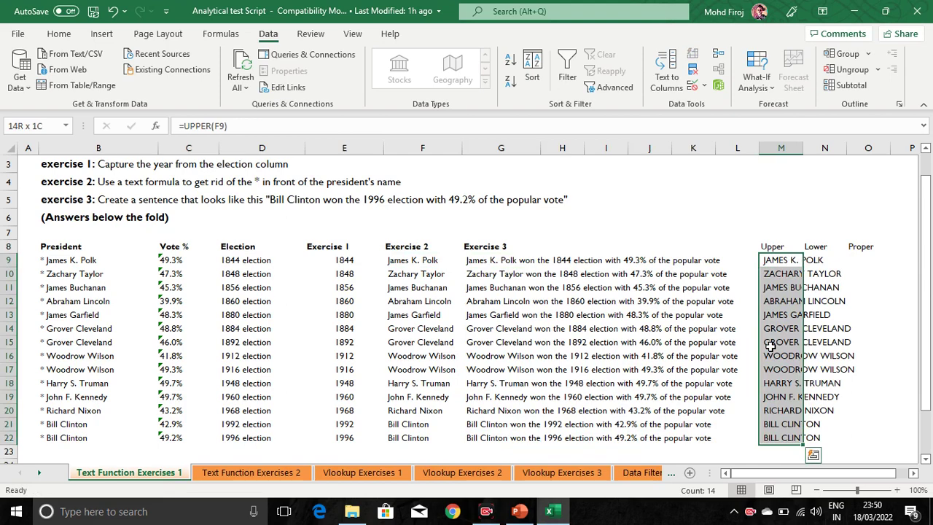
# Enter =LOWER(M9) in N9 to convert the uppercase name to lowercase.
pyautogui.press('Right')
pyautogui.write('=lowe')
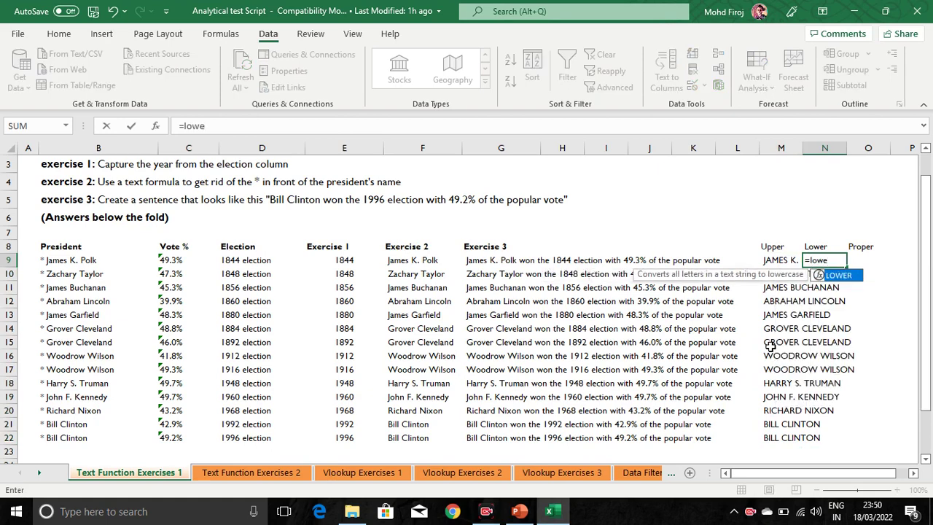
pyautogui.press('Tab')
pyautogui.press('Left')
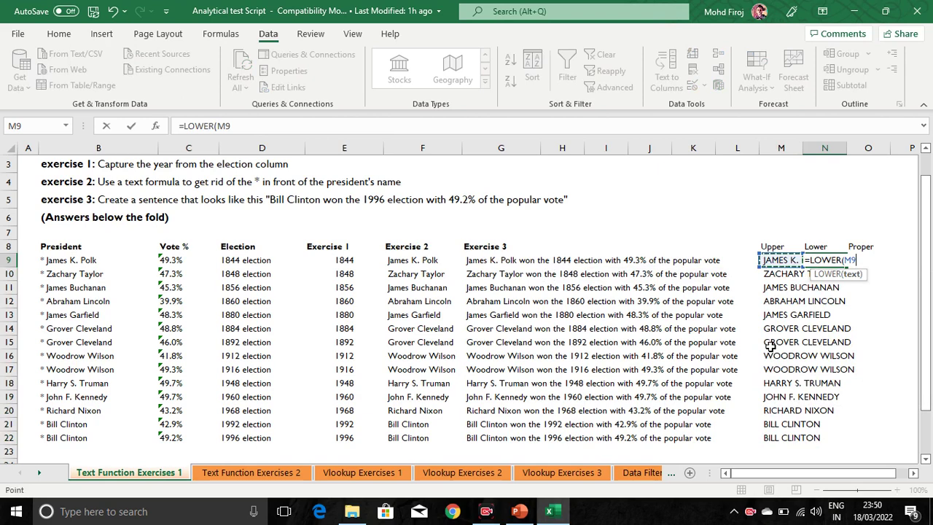
pyautogui.press('Return')
# Copy the LOWER formula from N9 down the Lower column to N22.
pyautogui.press('Up')
pyautogui.hotkey('ctrl', 'c')
pyautogui.press('Left')
pyautogui.hotkey('ctrl', 'Down')
pyautogui.press('Right')
pyautogui.hotkey('ctrl', 'shift', 'Up')
pyautogui.hotkey('ctrl', 'v')
pyautogui.hotkey('ctrl', 'Up')
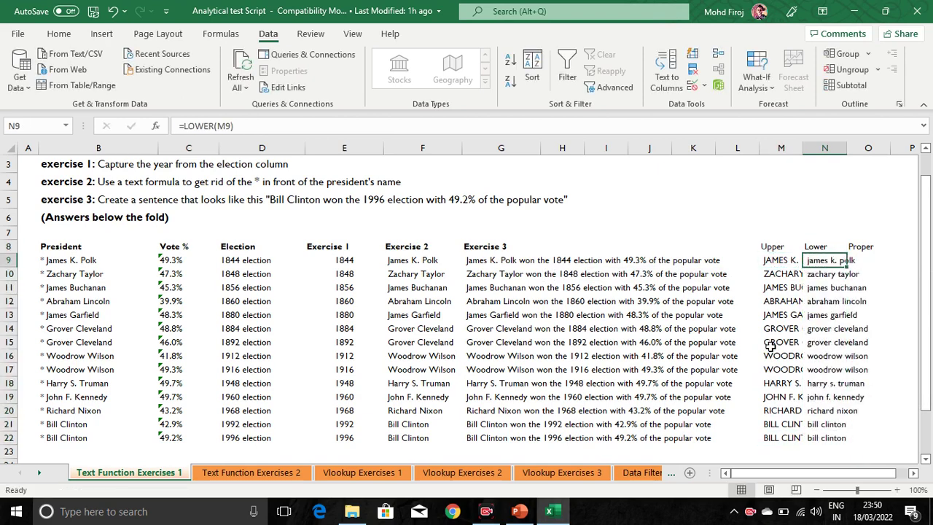
pyautogui.hotkey('ctrl', 'shift', 'Down')
# Enter =PROPER(N9) in O9 to convert the lowercase name to proper case.
pyautogui.press('Right')
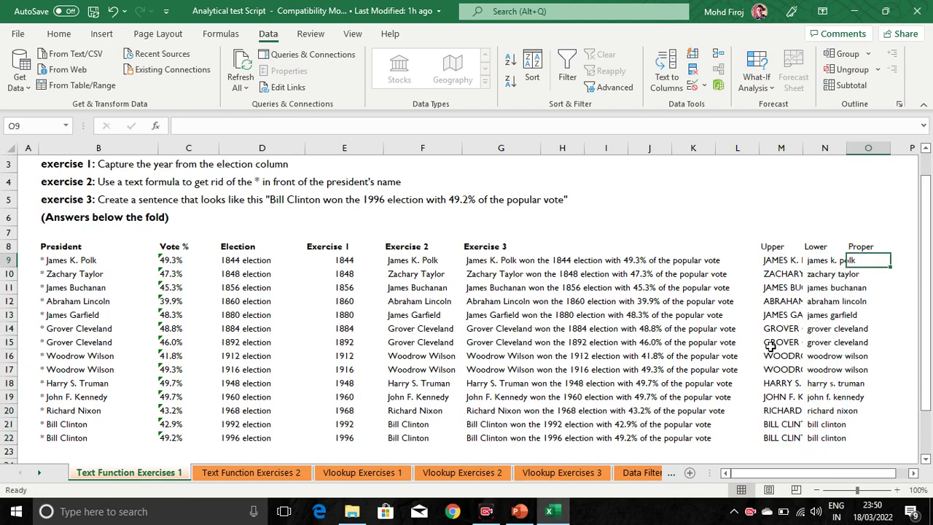
pyautogui.write('=pro')
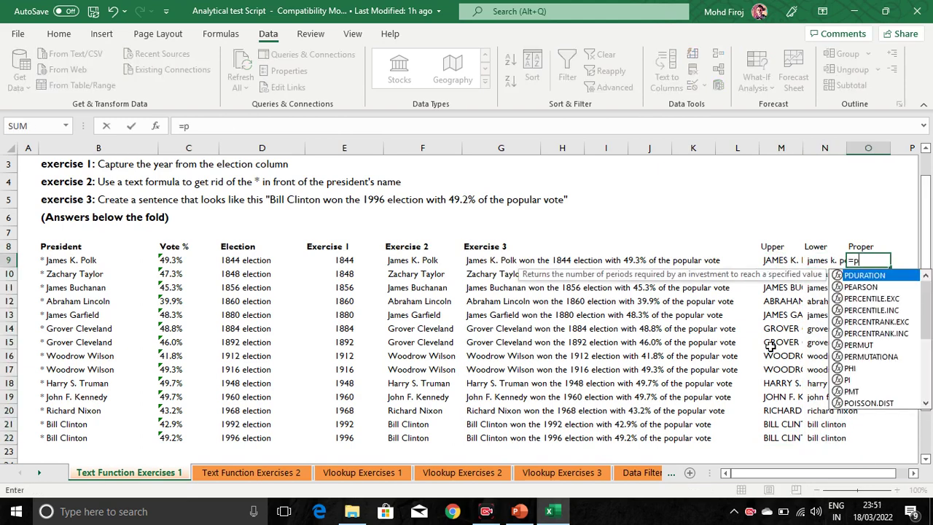
pyautogui.press('Tab')
pyautogui.press('BackSpace')
pyautogui.press('BackSpace')
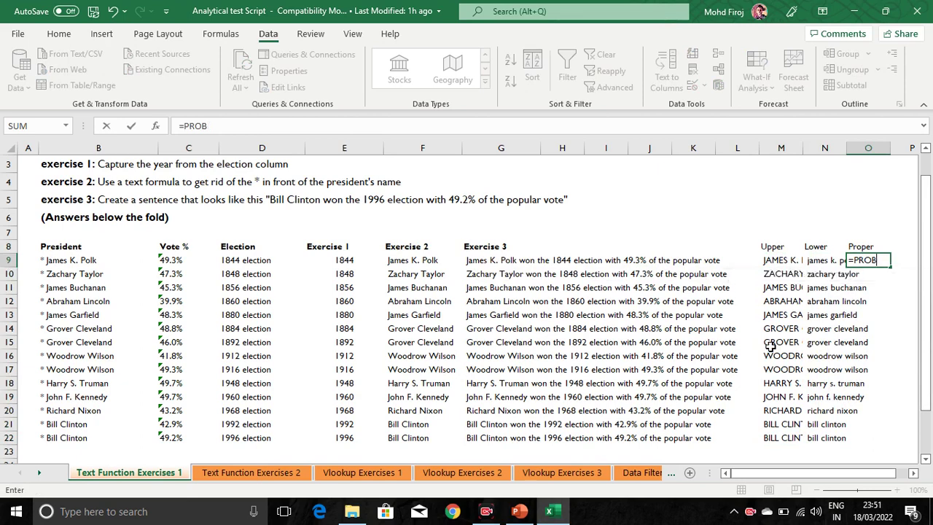
pyautogui.write('pe')
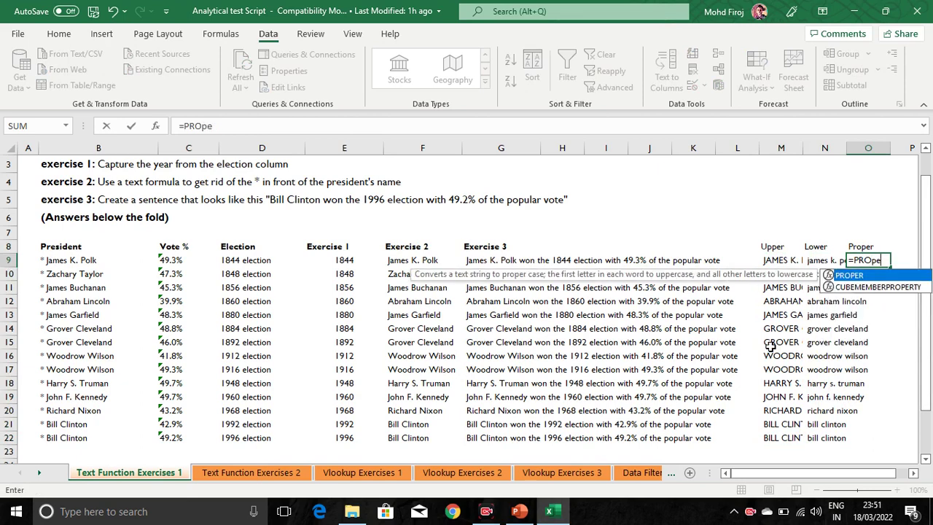
pyautogui.write('r')
pyautogui.press('Tab')
pyautogui.press('Left')
pyautogui.press('Return')
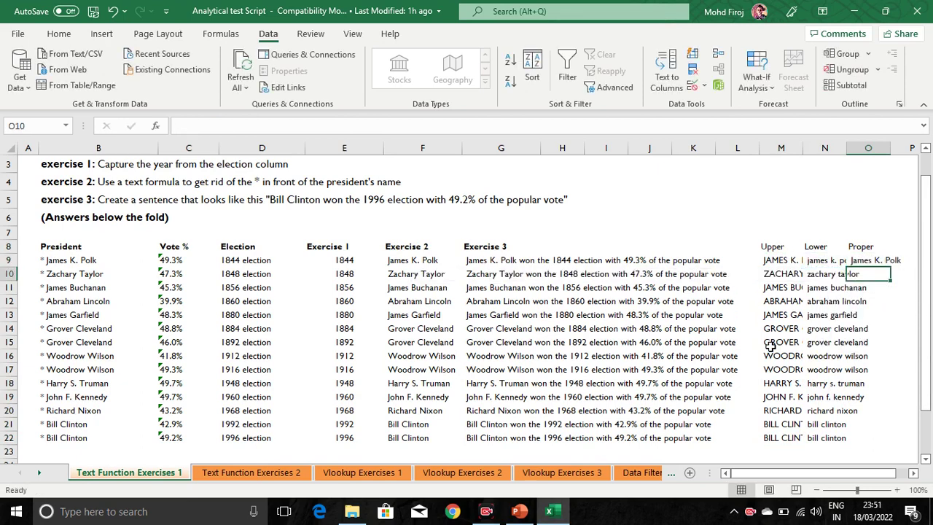
# Copy the PROPER formula from O9 down the Proper column to O22.
pyautogui.press('Up')
pyautogui.hotkey('ctrl', 'c')
pyautogui.press('Left')
pyautogui.hotkey('ctrl', 'Down')
pyautogui.press('Right')
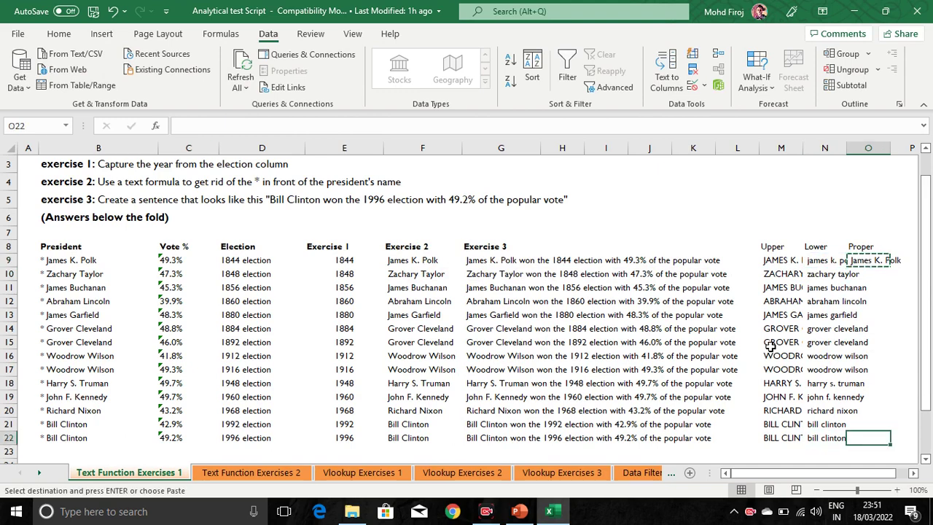
pyautogui.hotkey('ctrl', 'shift', 'Up')
pyautogui.press('Return')
# Examine the names and PROPER formulas in the Proper column cell by cell.
pyautogui.press('Up')
pyautogui.press('Up')
pyautogui.press('Up')
pyautogui.press('Up')
pyautogui.press('Up')
pyautogui.press('Up')
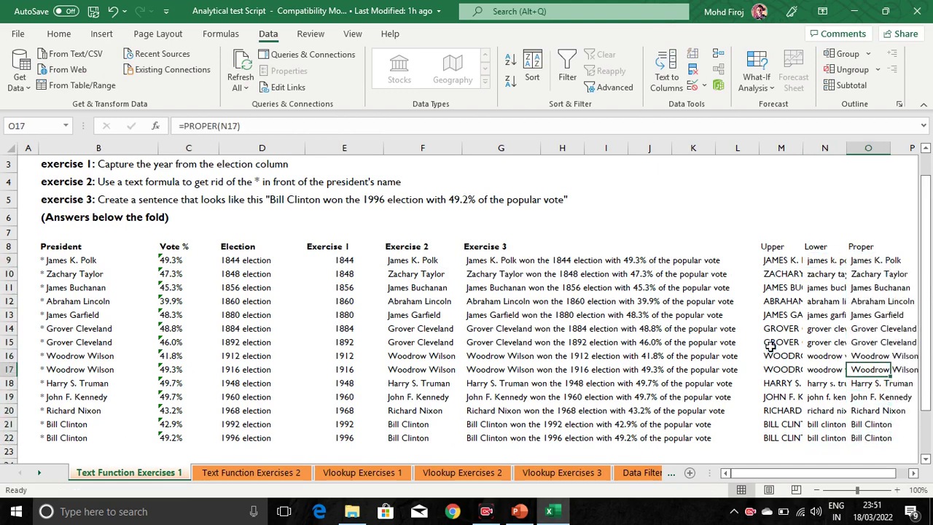
pyautogui.press('Up')
pyautogui.press('Up')
pyautogui.press('Up')
pyautogui.press('Up')
pyautogui.press('Up')
pyautogui.press('Up')
pyautogui.press('Up')
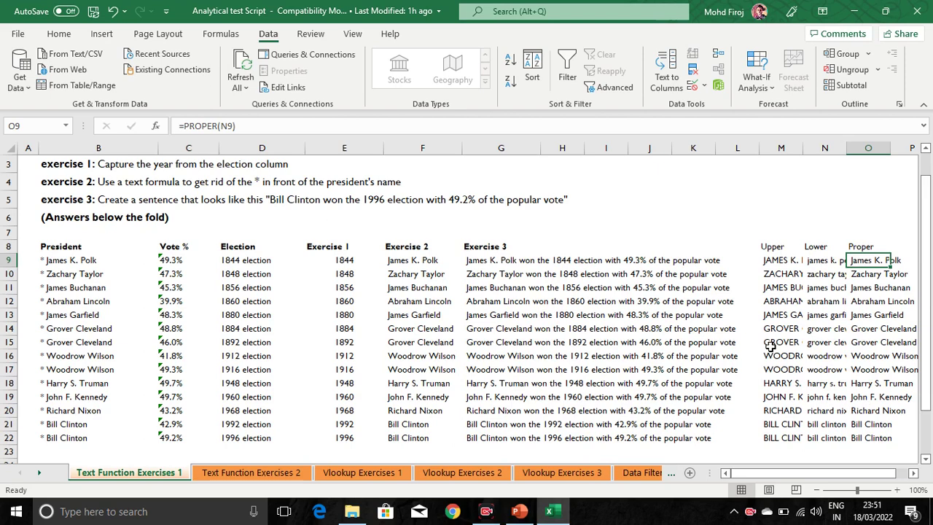
pyautogui.press('Down')
pyautogui.press('Down')
pyautogui.press('Down')
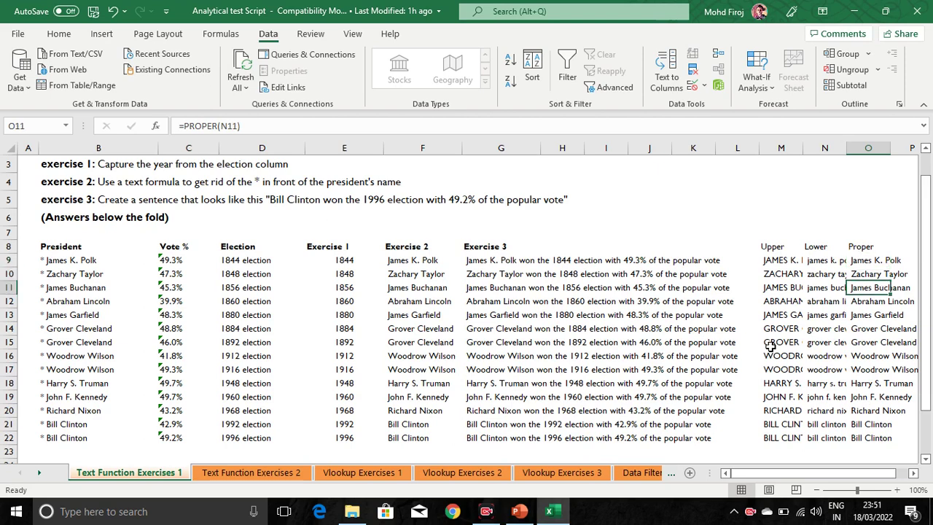
pyautogui.press('Up')
pyautogui.press('Up')
pyautogui.press('Up')
pyautogui.press('Down')
pyautogui.press('Up')
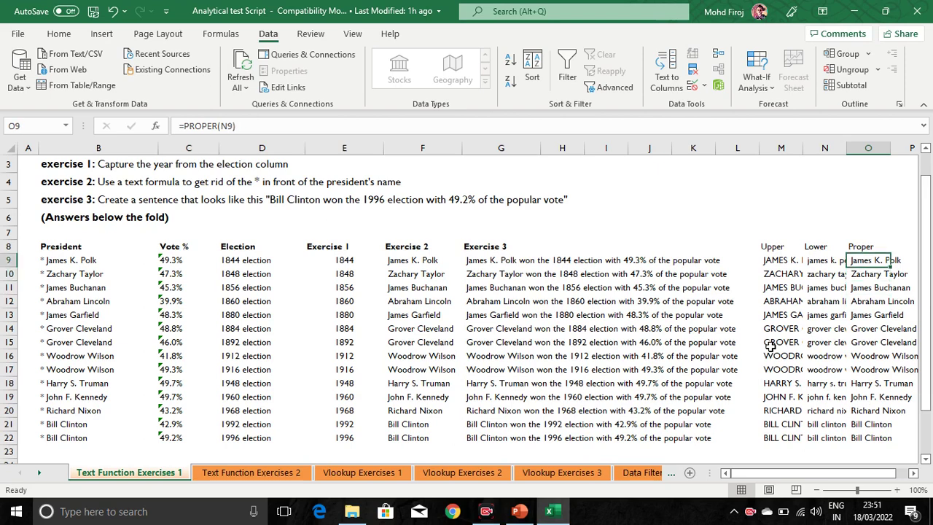
# Make the Upper, Lower and Proper headers in M8:O8 bold and save the workbook.
pyautogui.press('Left')
pyautogui.press('Left')
pyautogui.press('Left')
pyautogui.press('Up')
pyautogui.press('Right')
pyautogui.hotkey('shift', 'Right')
pyautogui.hotkey('shift', 'Right')
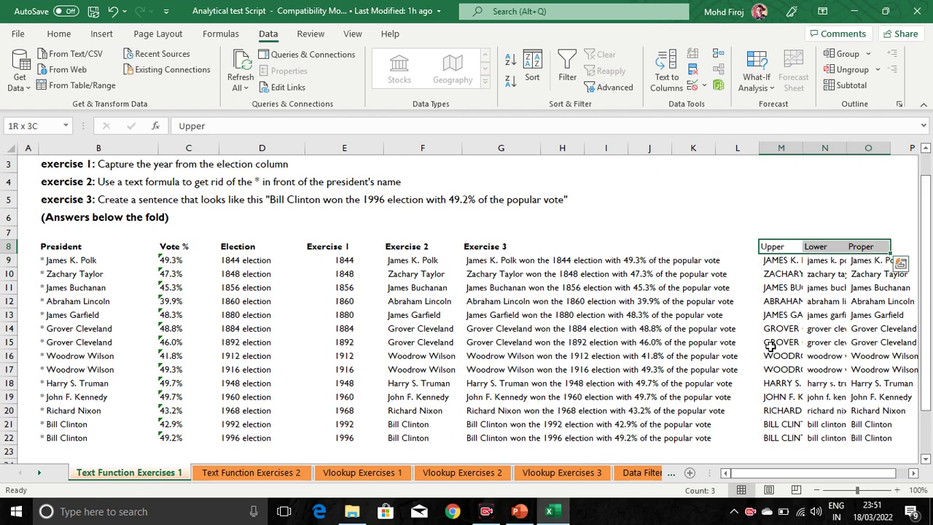
pyautogui.hotkey('ctrl', 'b')
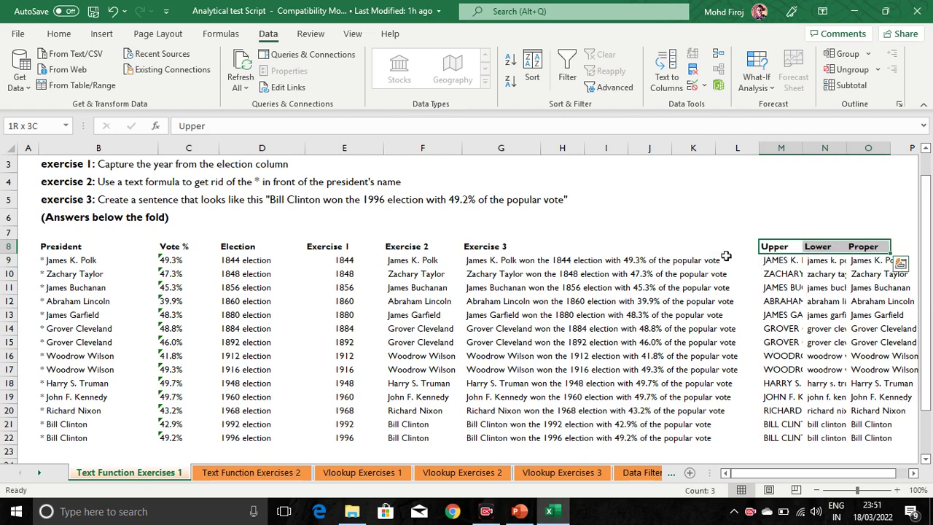
pyautogui.click(698, 220)
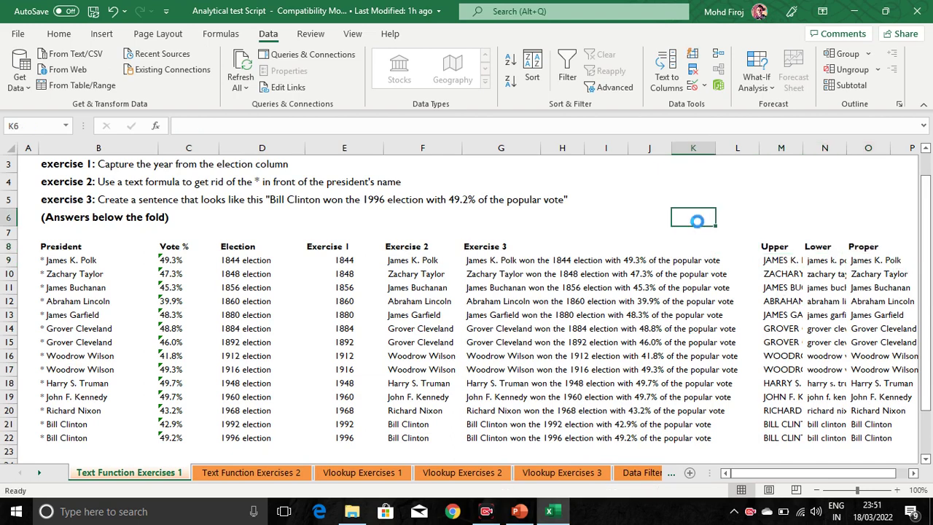
pyautogui.hotkey('ctrl', 's')
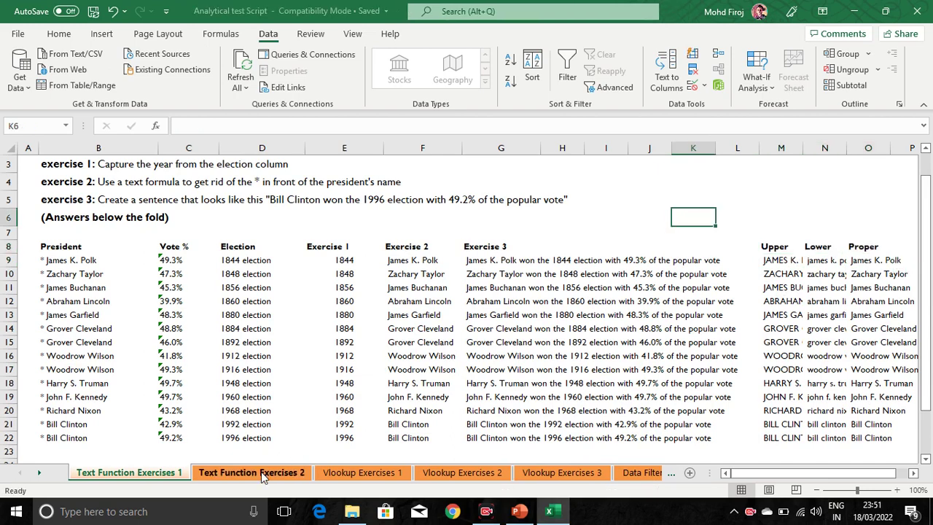
# On the Text Function Exercises 2 sheet, enter =B7&" "&C7 in E7 to join the first and last name.
pyautogui.click(262, 474)
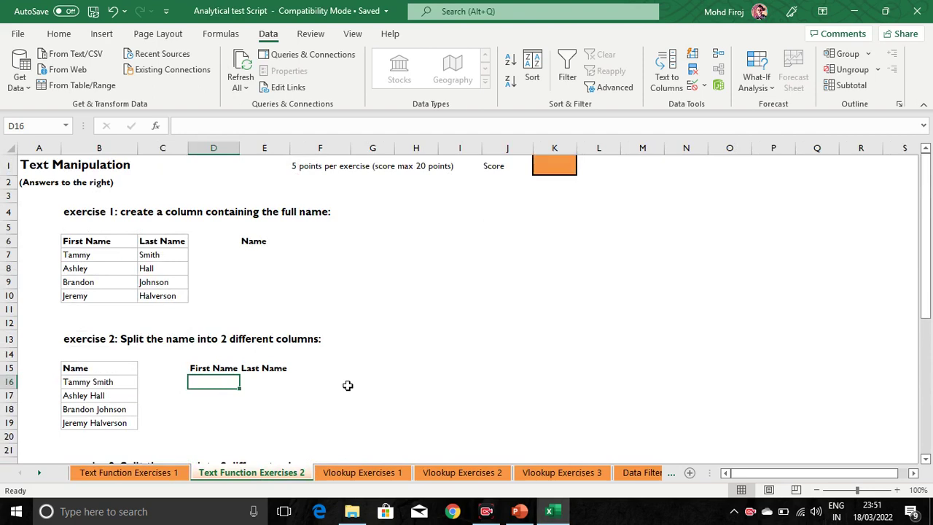
pyautogui.click(250, 257)
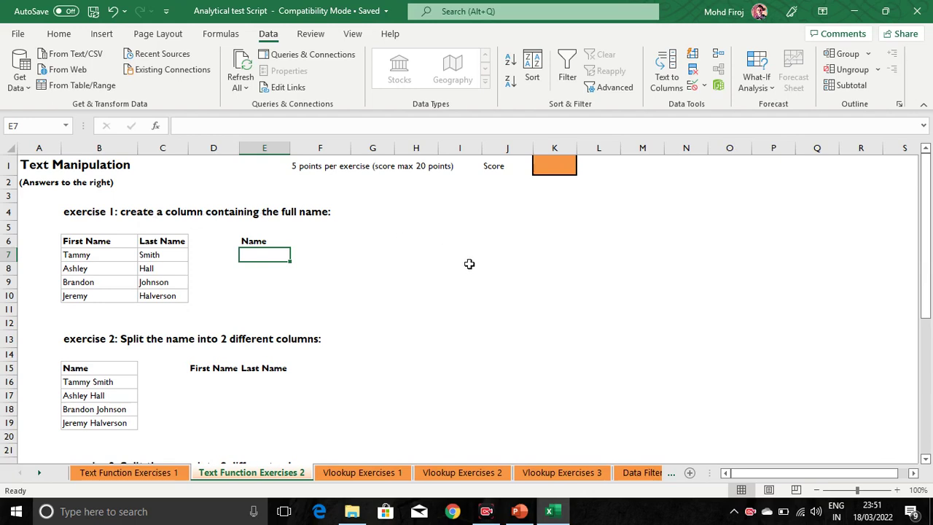
pyautogui.write('=')
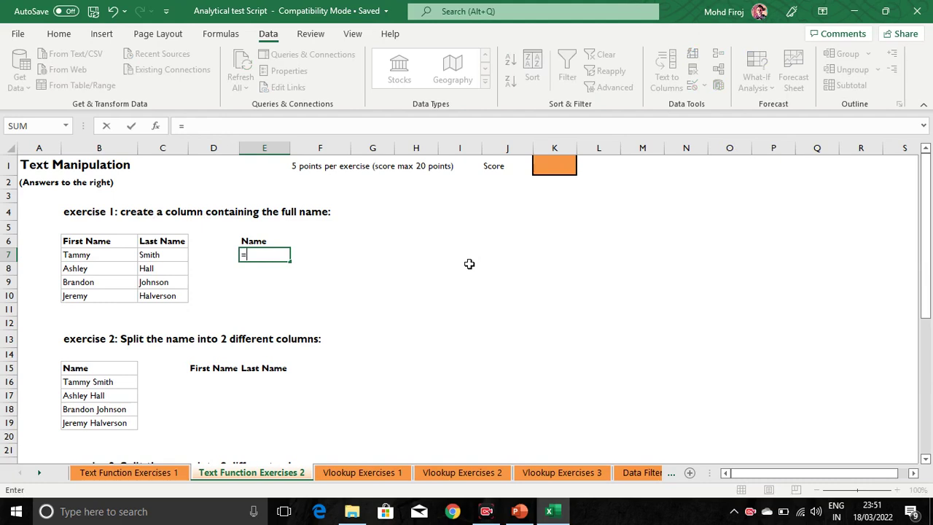
pyautogui.press('Left')
pyautogui.press('Left')
pyautogui.press('Left')
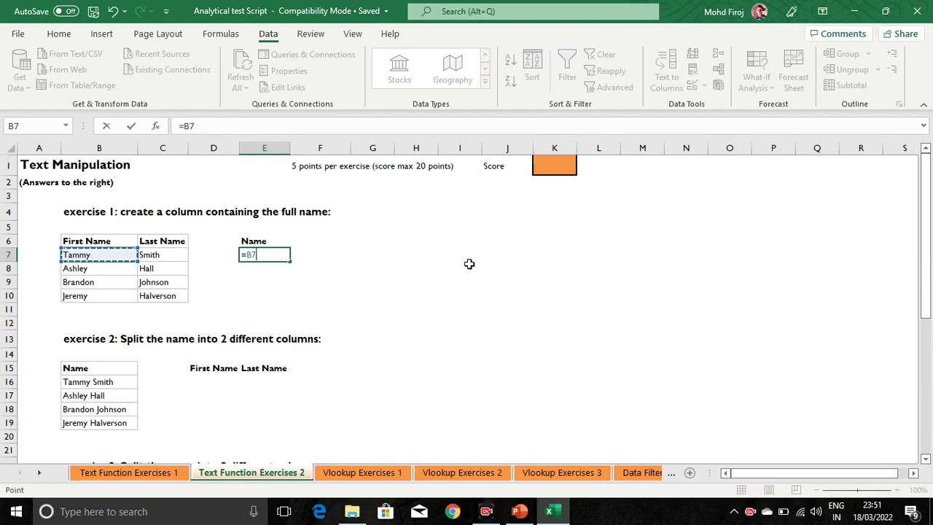
pyautogui.write('&')
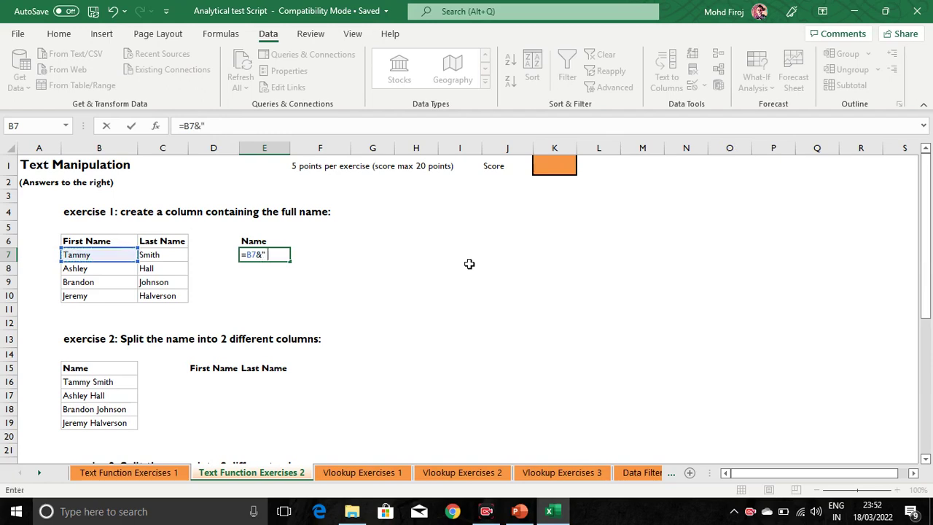
pyautogui.write('" "&')
pyautogui.click(148, 254)
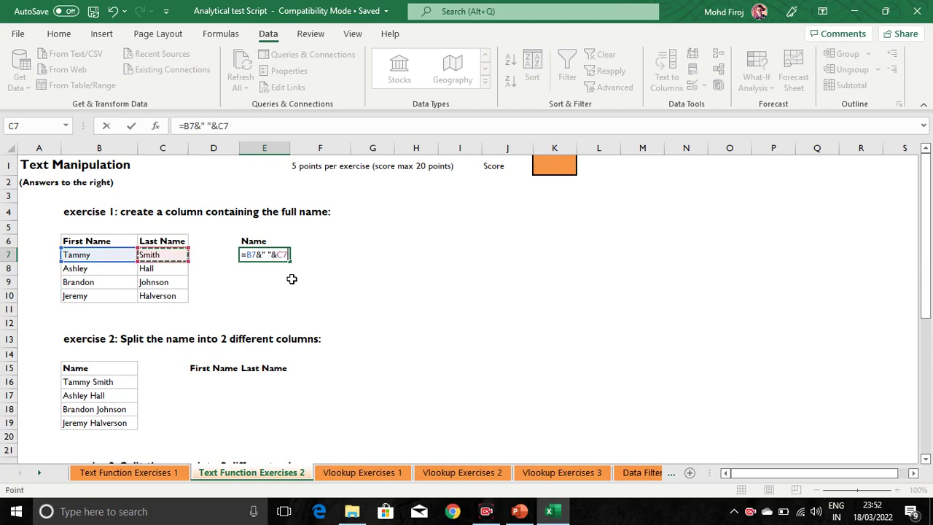
pyautogui.press('Return')
pyautogui.press('Up')
pyautogui.press('Down')
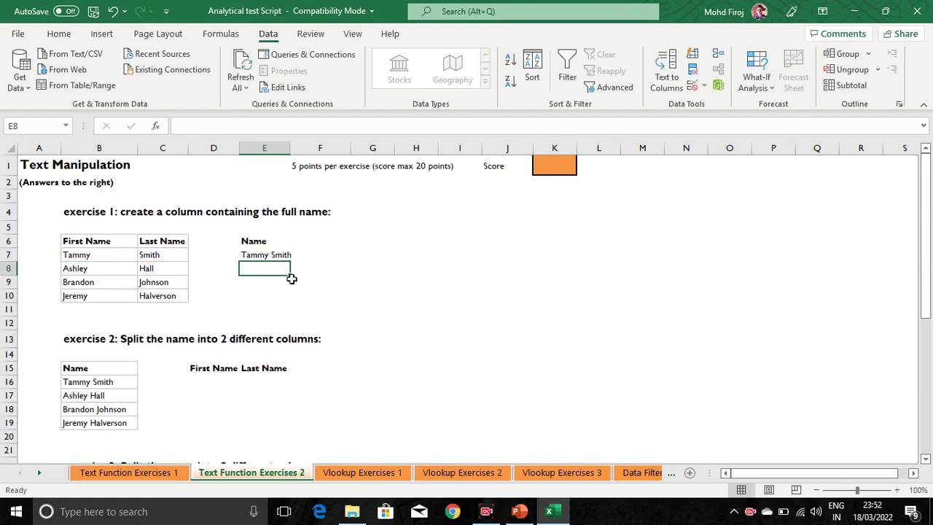
# Enter =CONCATENATE(B8," ",C8) in E8 to join the first and last name with a space.
pyautogui.write('=con')
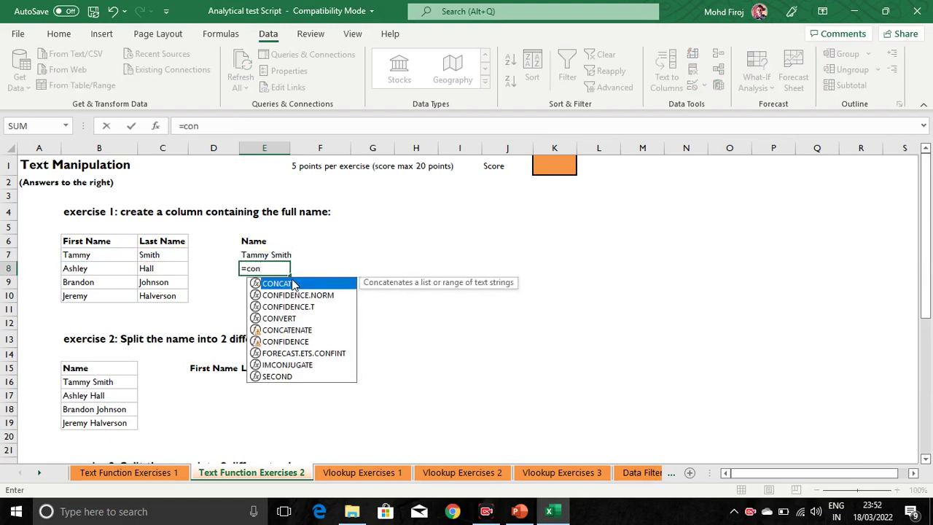
pyautogui.press('Down')
pyautogui.press('Down')
pyautogui.press('Down')
pyautogui.press('Down')
pyautogui.press('Tab')
pyautogui.press('Left')
pyautogui.press('Left')
pyautogui.press('Left')
pyautogui.write(',')
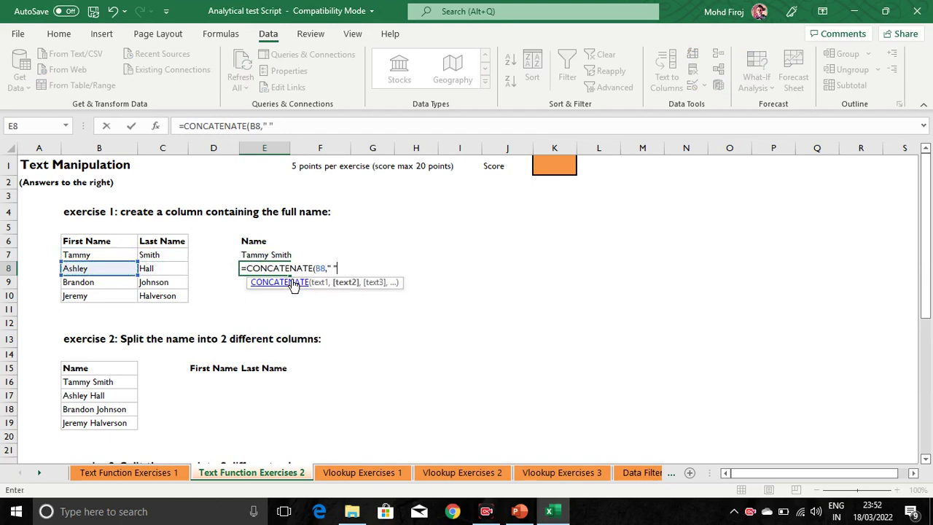
pyautogui.write('" ",')
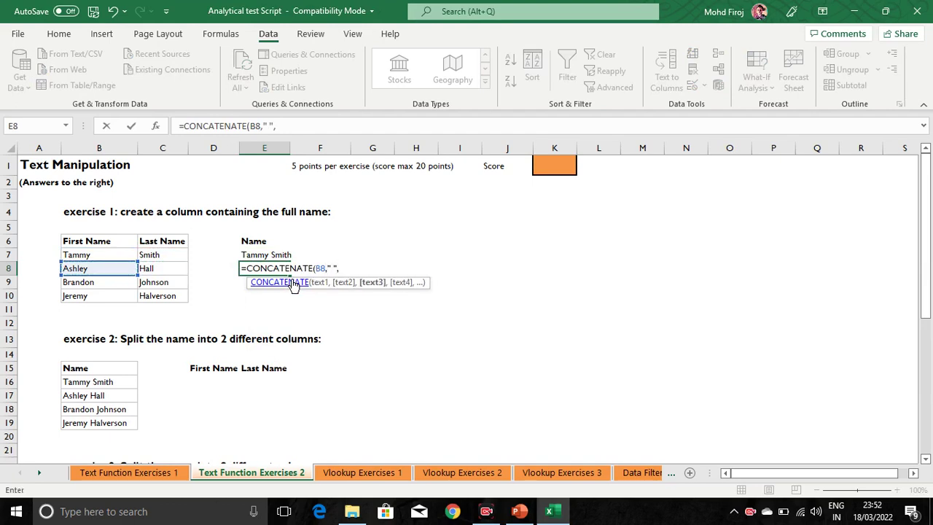
pyautogui.click(159, 255)
pyautogui.click(166, 271)
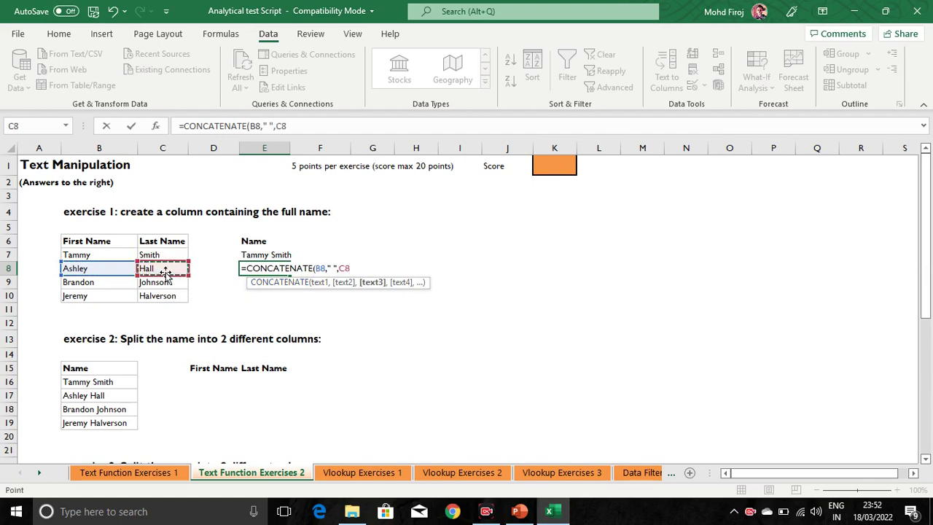
pyautogui.write(')')
pyautogui.hotkey('ctrl', 'Return')
# Copy the CONCATENATE formula from E8 down the Name column to E10.
pyautogui.hotkey('ctrl', 'c')
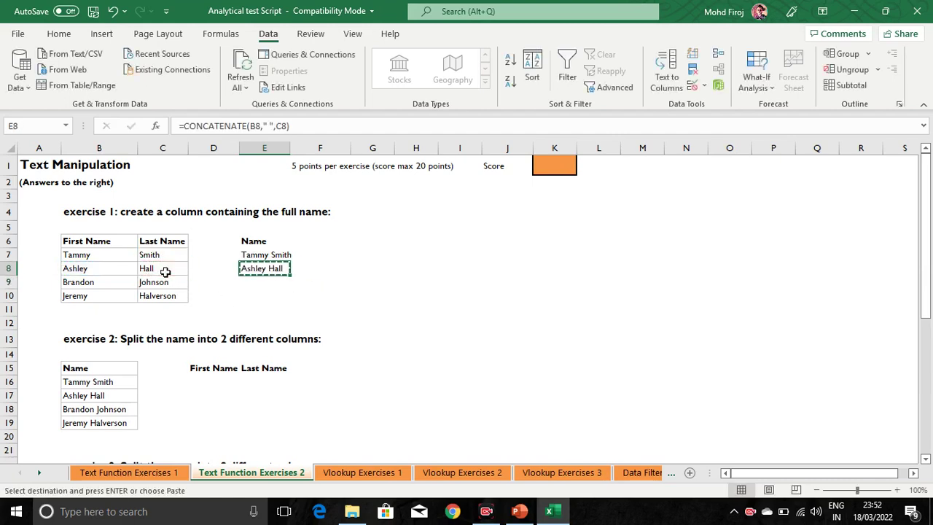
pyautogui.hotkey('shift', 'Down')
pyautogui.hotkey('shift', 'Down')
pyautogui.press('Return')
pyautogui.press('Down')
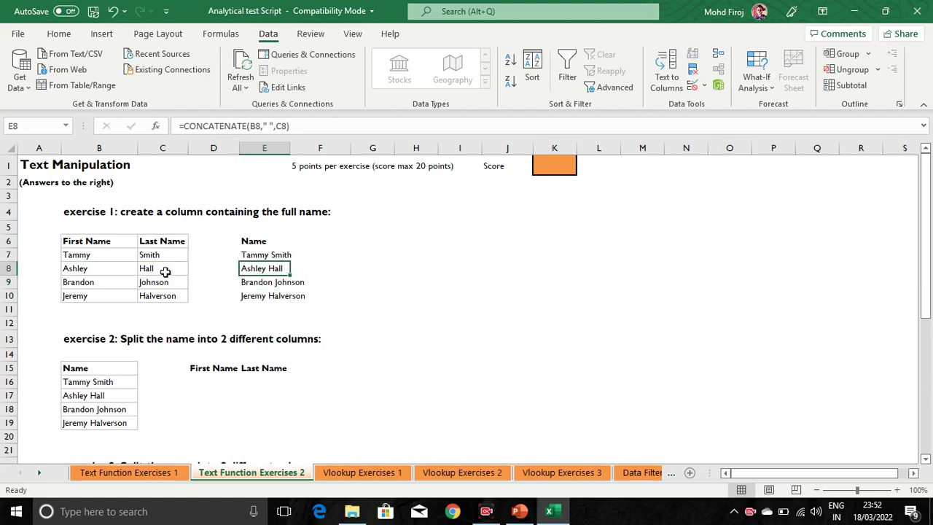
# Examine the joined names in E7:E10 and the cell references in the E7 formula.
pyautogui.press('Up')
pyautogui.press('Up')
pyautogui.hotkey('shift', 'Down')
pyautogui.hotkey('shift', 'Down')
pyautogui.hotkey('shift', 'Down')
pyautogui.press('Down')
pyautogui.press('Up')
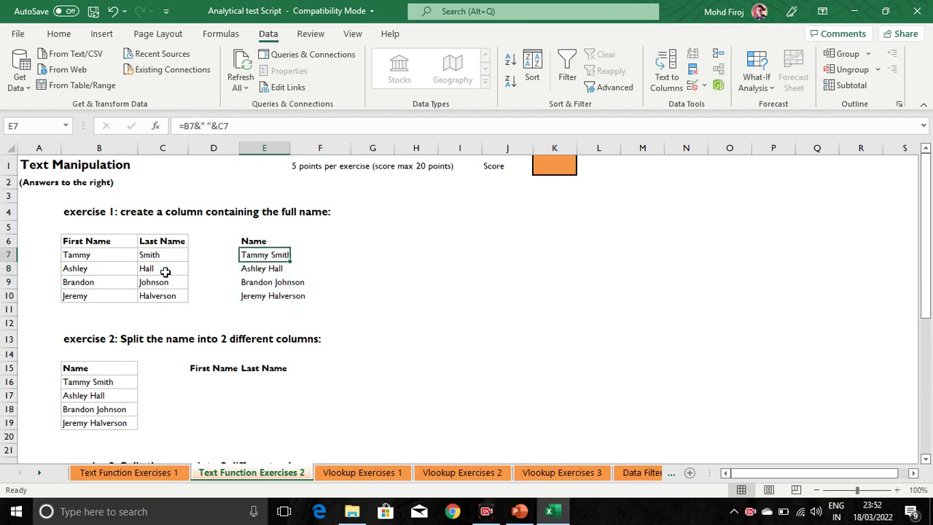
pyautogui.press('XF86MonBrightnessDown')
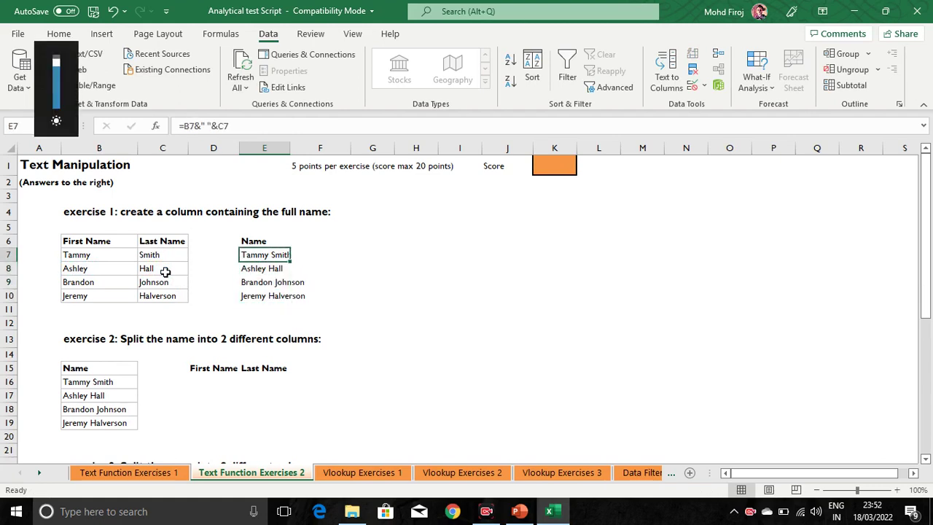
pyautogui.press('F3')
pyautogui.press('Escape')
pyautogui.press('F2')
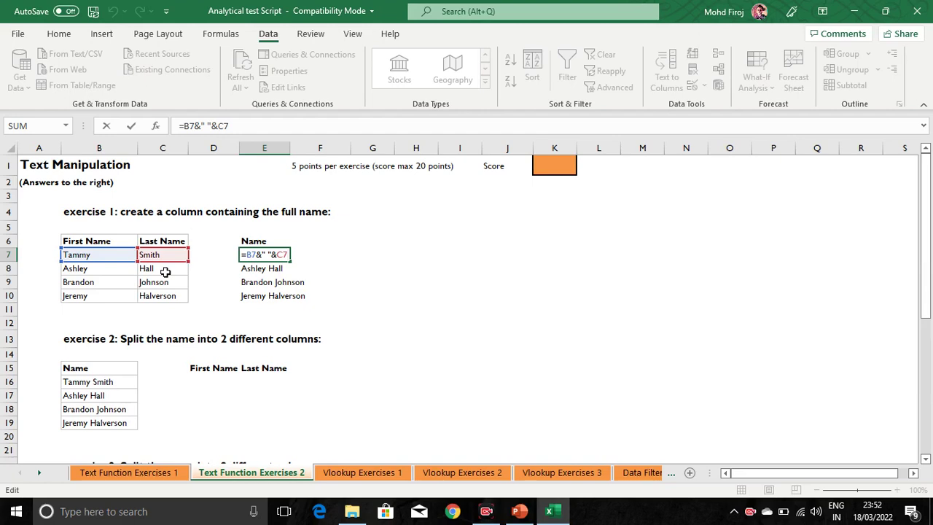
pyautogui.hotkey('ctrl', 'Return')
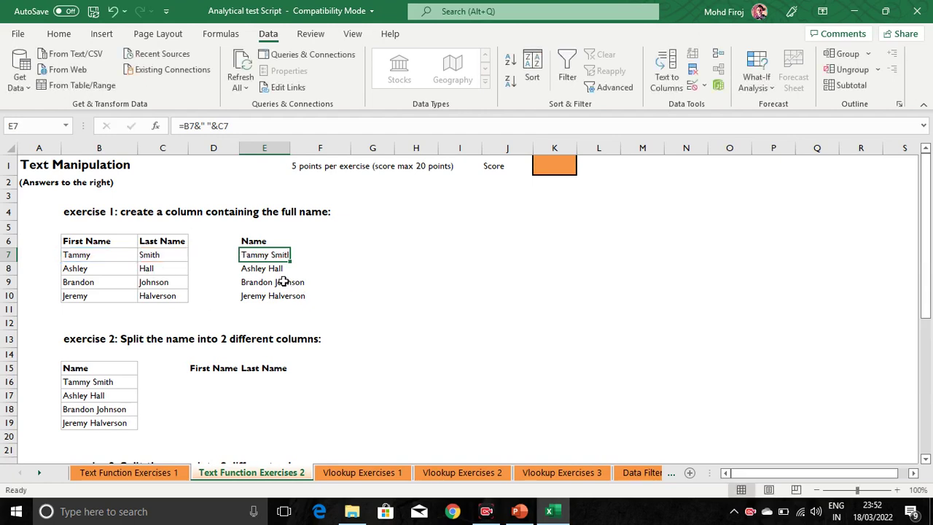
# Run Text to Columns on the exercise 2 names in B16:B19 as delimited data with Space as a delimiter.
pyautogui.scroll(-1, 323, 314)
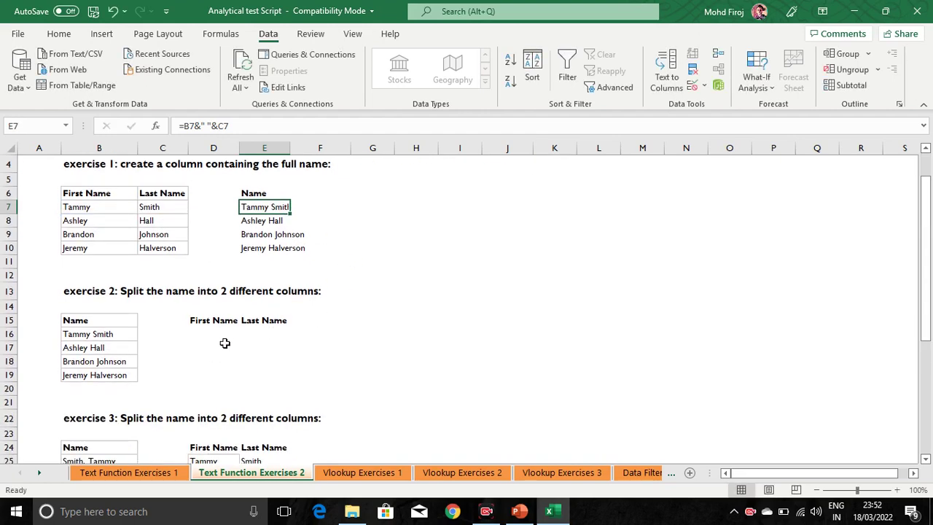
pyautogui.moveTo(212, 336); pyautogui.dragTo(272, 341)
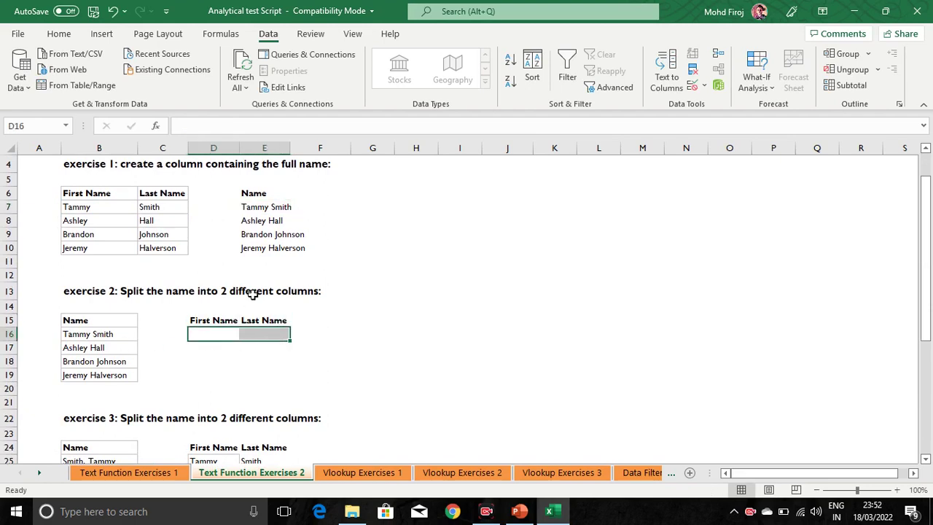
pyautogui.moveTo(116, 335); pyautogui.dragTo(119, 374)
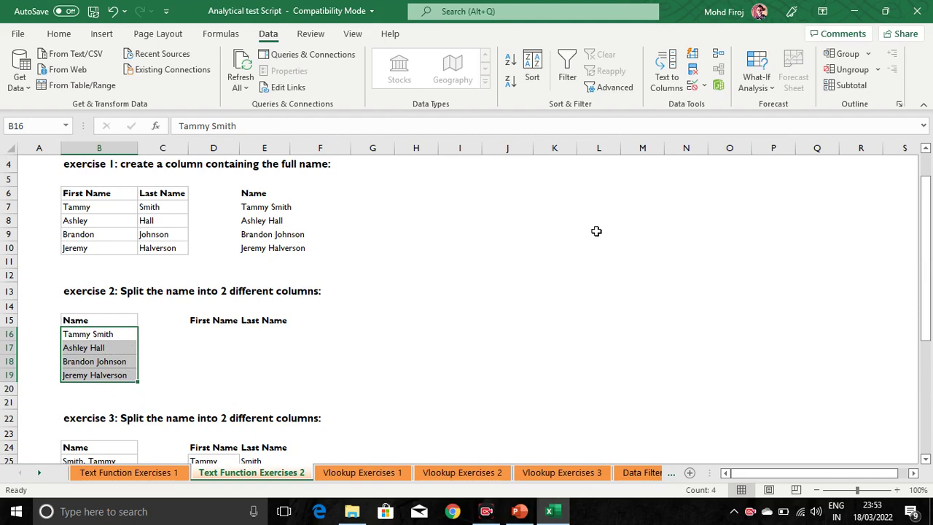
pyautogui.click(668, 81)
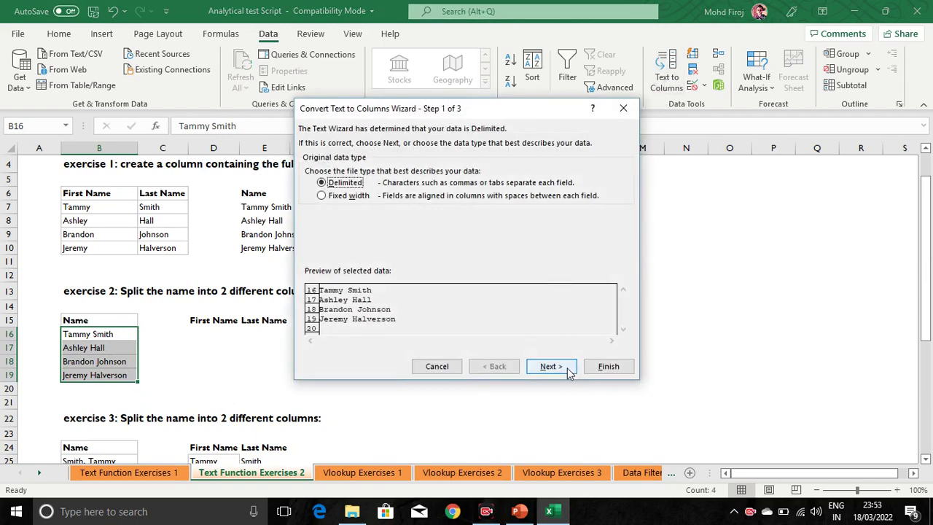
pyautogui.click(623, 108)
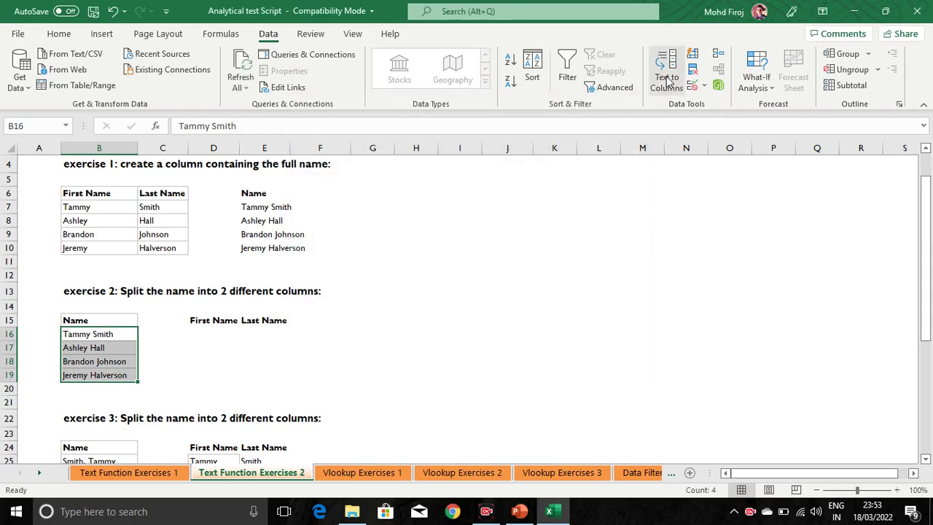
pyautogui.click(667, 73)
pyautogui.moveTo(489, 116); pyautogui.dragTo(552, 86)
pyautogui.click(612, 339)
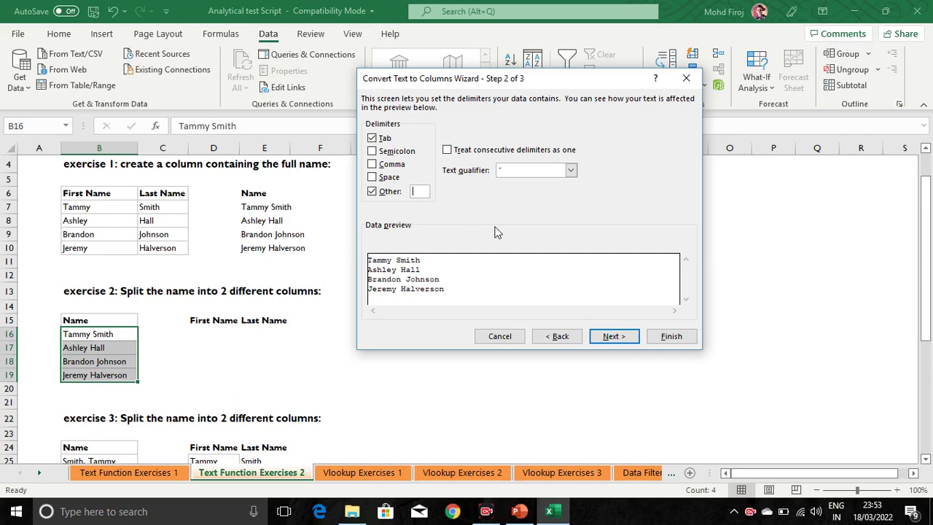
pyautogui.click(372, 192)
pyautogui.click(372, 177)
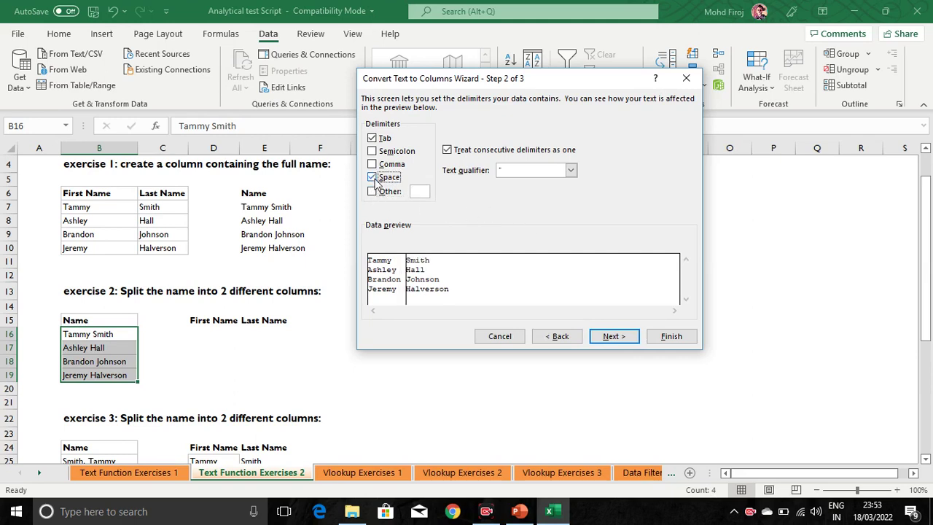
pyautogui.click(611, 338)
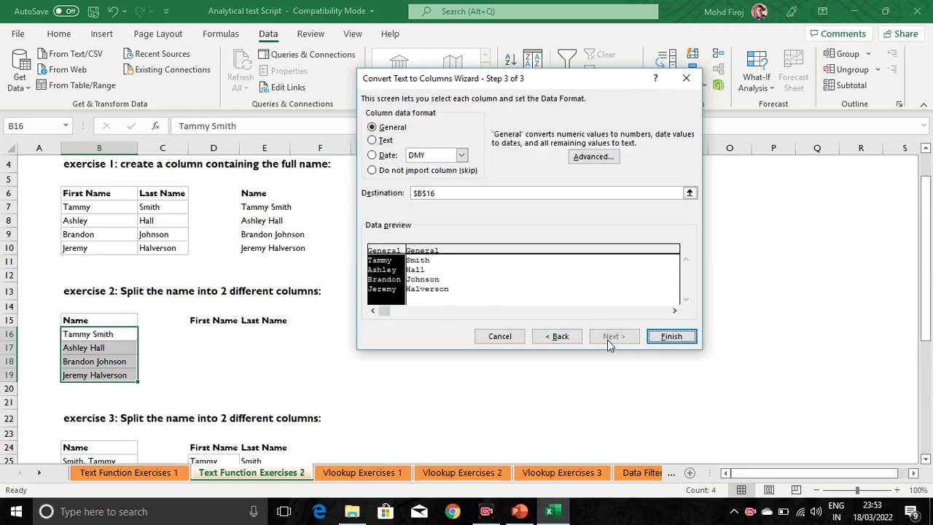
# Set the Text to Columns destination to $D$16:$E$19 and finish the split.
pyautogui.click(689, 194)
pyautogui.click(213, 332)
pyautogui.moveTo(213, 333); pyautogui.dragTo(262, 375)
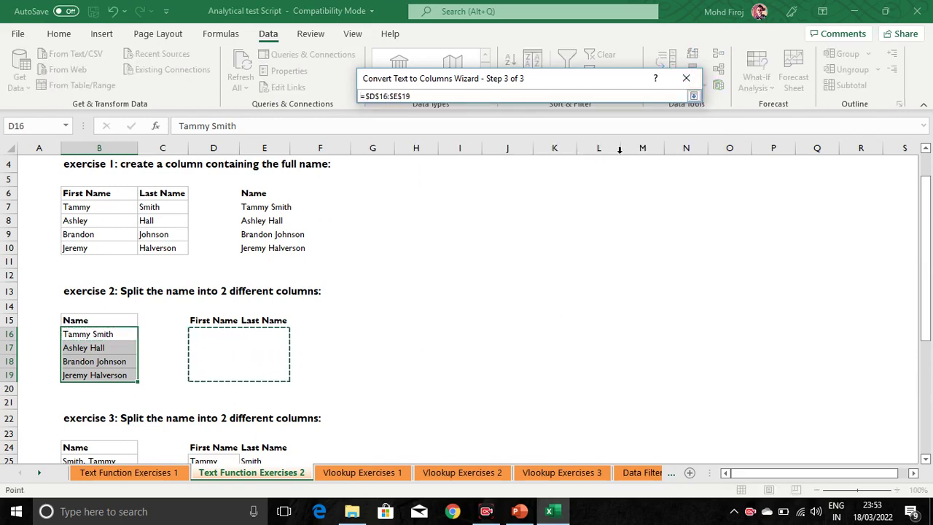
pyautogui.click(694, 96)
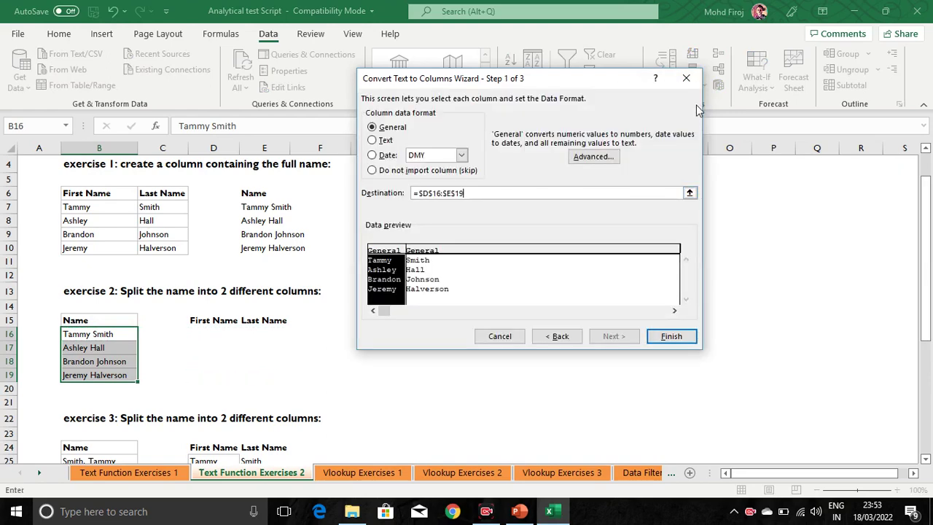
pyautogui.click(680, 338)
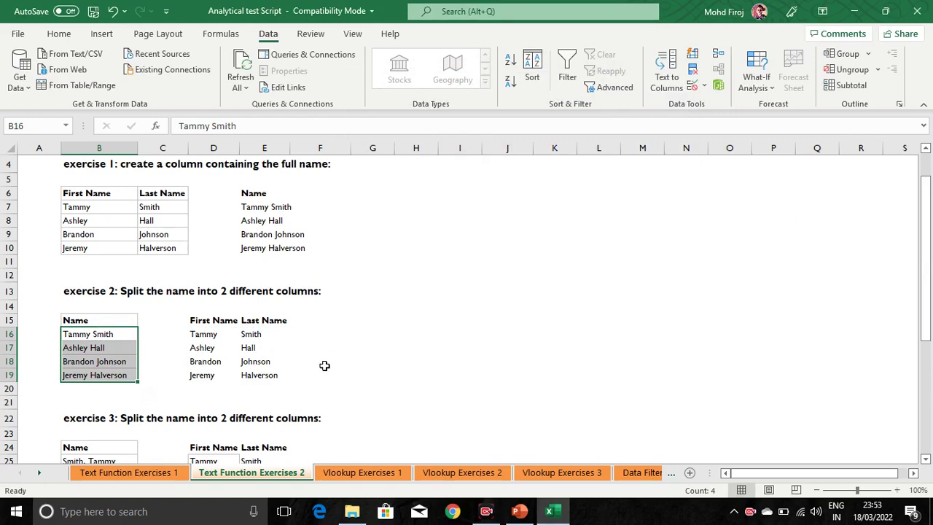
# Clear the split first and last names from D16:E19.
pyautogui.moveTo(201, 334); pyautogui.dragTo(275, 374)
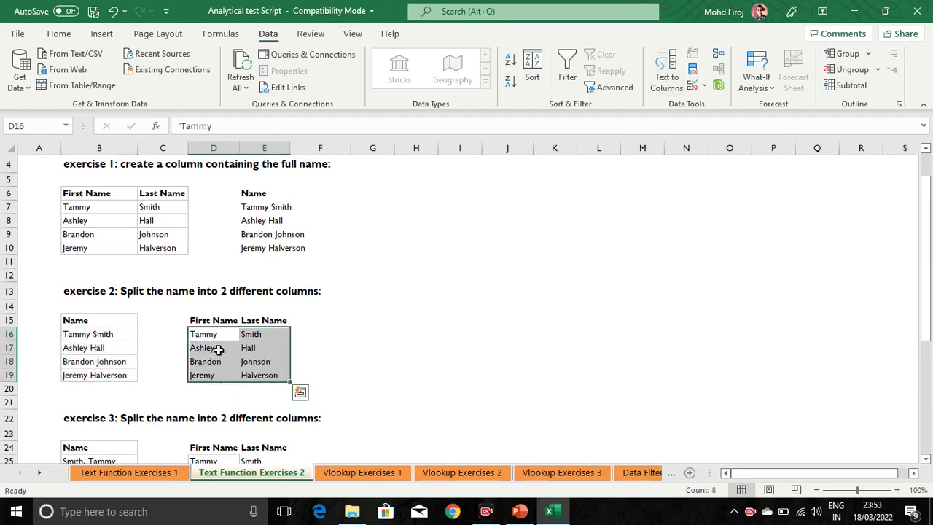
pyautogui.moveTo(209, 334); pyautogui.dragTo(267, 375)
pyautogui.press('Delete')
pyautogui.hotkey('shift', 'BackSpace')
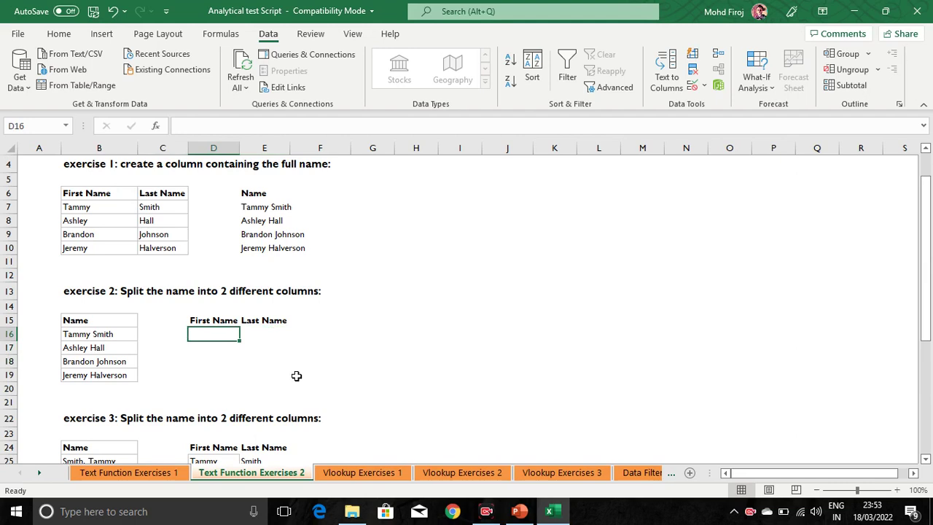
pyautogui.press('Left')
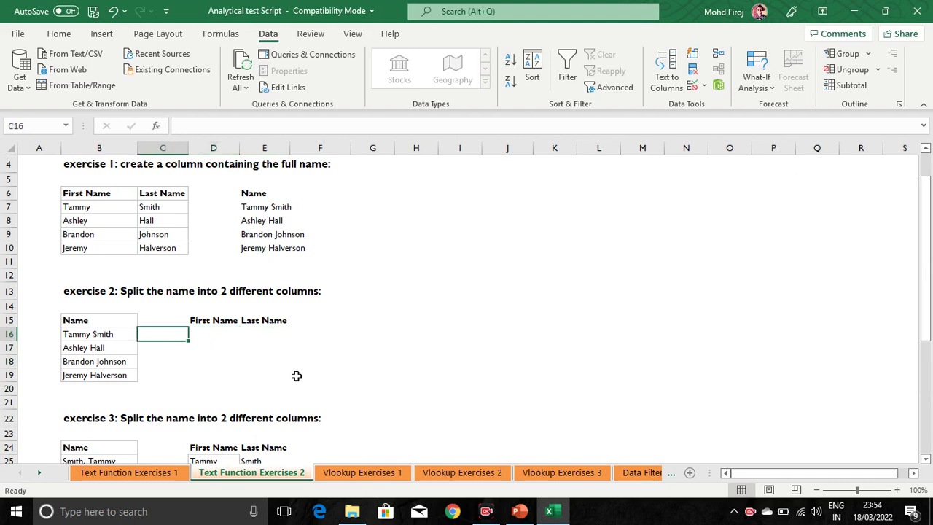
pyautogui.press('Right')
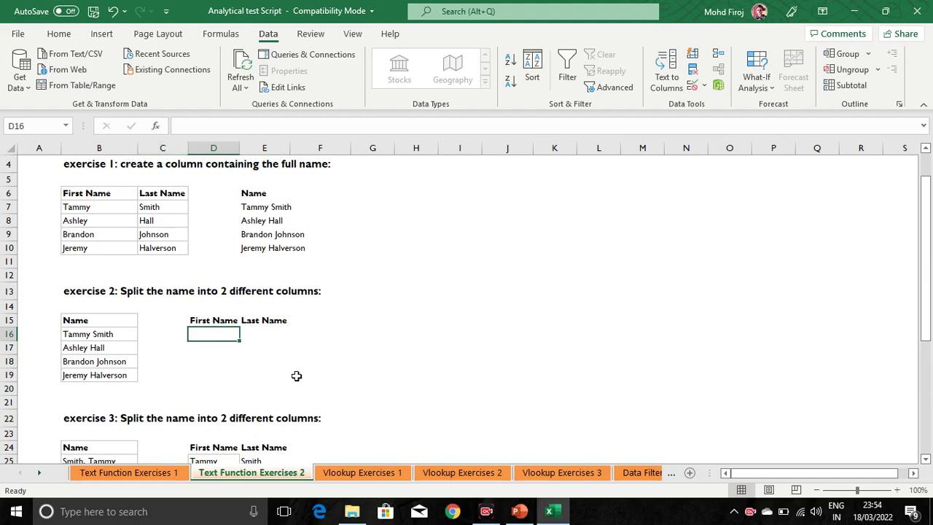
# Enter =LEFT(B16,5) in D16 to extract the first name from the full name.
pyautogui.write('=lef')
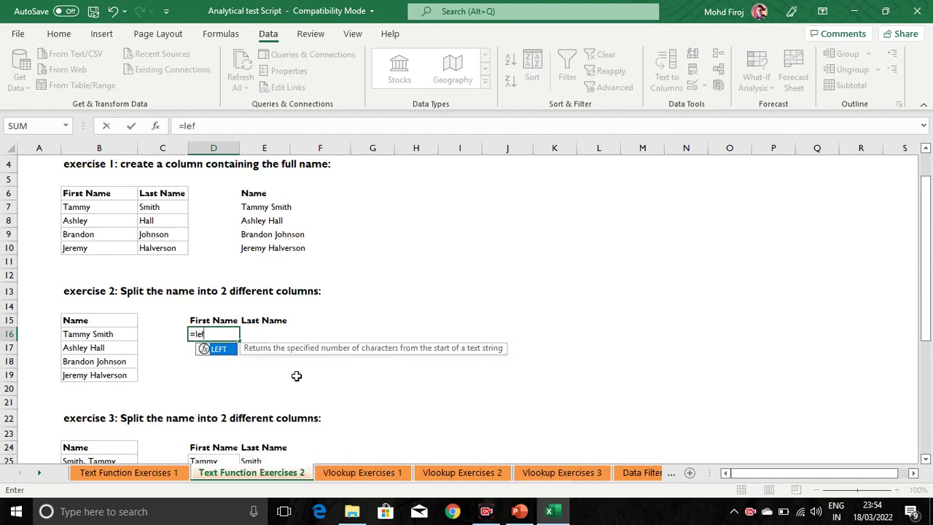
pyautogui.press('Tab')
pyautogui.press('Left')
pyautogui.press('Left')
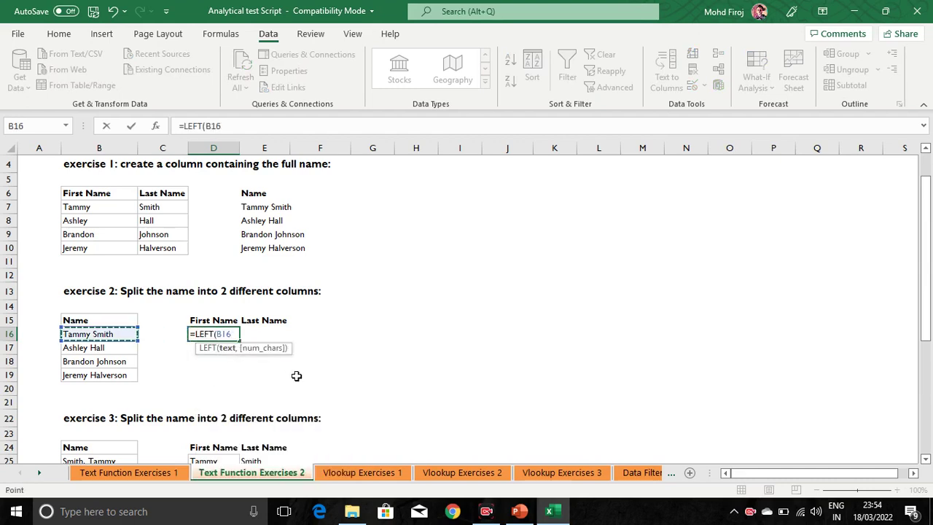
pyautogui.write(',5)')
pyautogui.press('Return')
# Copy the LEFT formula from D16 down the First Name column to D19.
pyautogui.press('Up')
pyautogui.hotkey('ctrl', 'c')
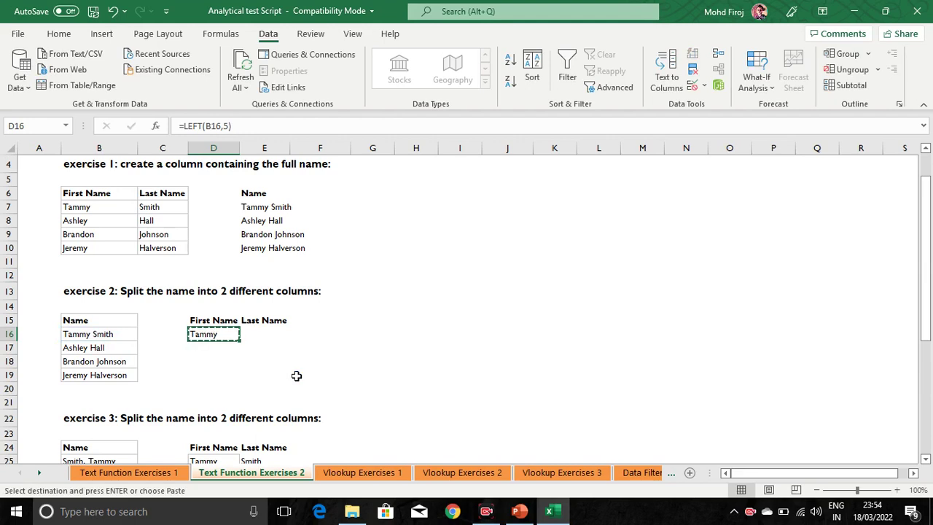
pyautogui.hotkey('shift', 'Down')
pyautogui.hotkey('shift', 'Down')
pyautogui.hotkey('shift', 'Down')
pyautogui.hotkey('ctrl', 'v')
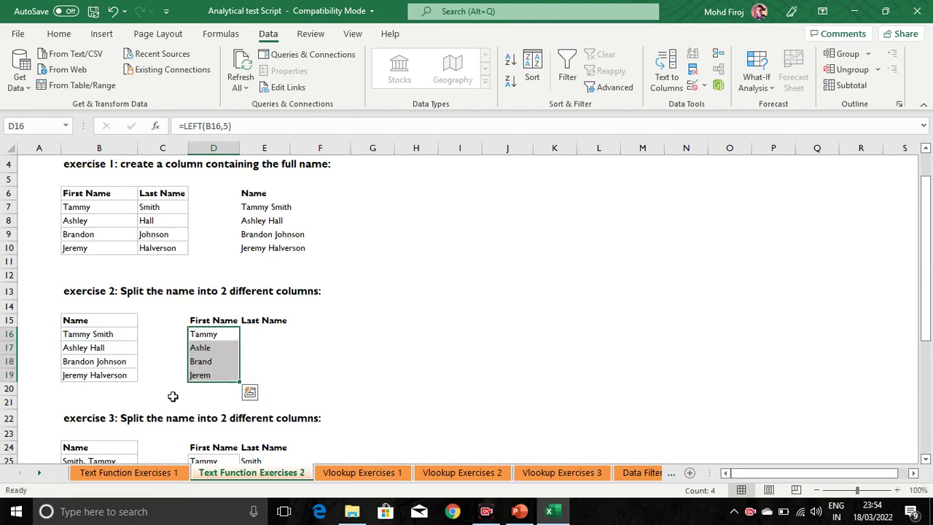
# Compare the full names in B17:B19 with the LEFT results in column D and inspect the D17 formula.
pyautogui.click(88, 352)
pyautogui.click(212, 348)
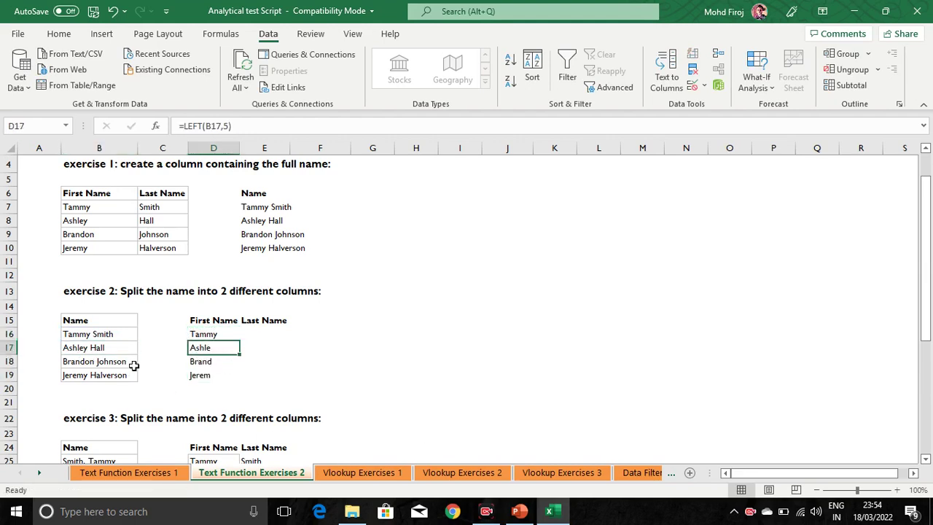
pyautogui.click(71, 347)
pyautogui.click(91, 373)
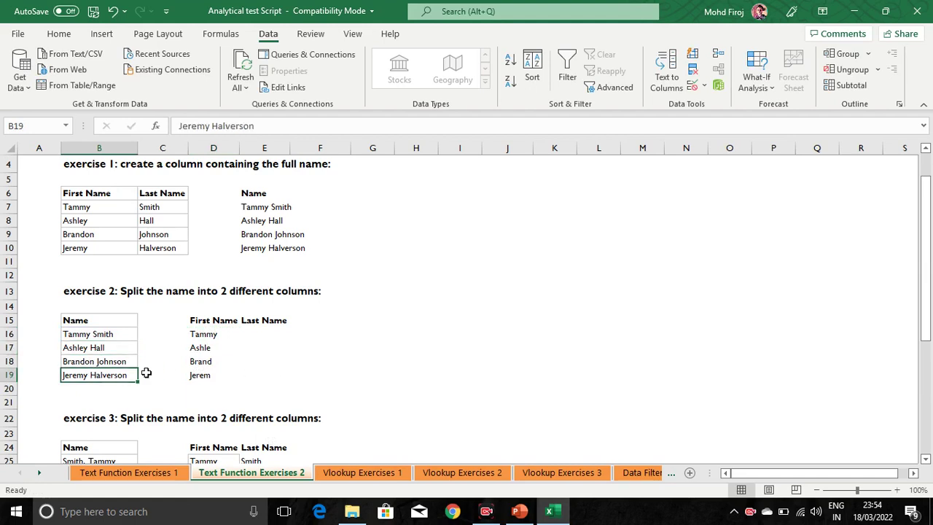
pyautogui.click(82, 363)
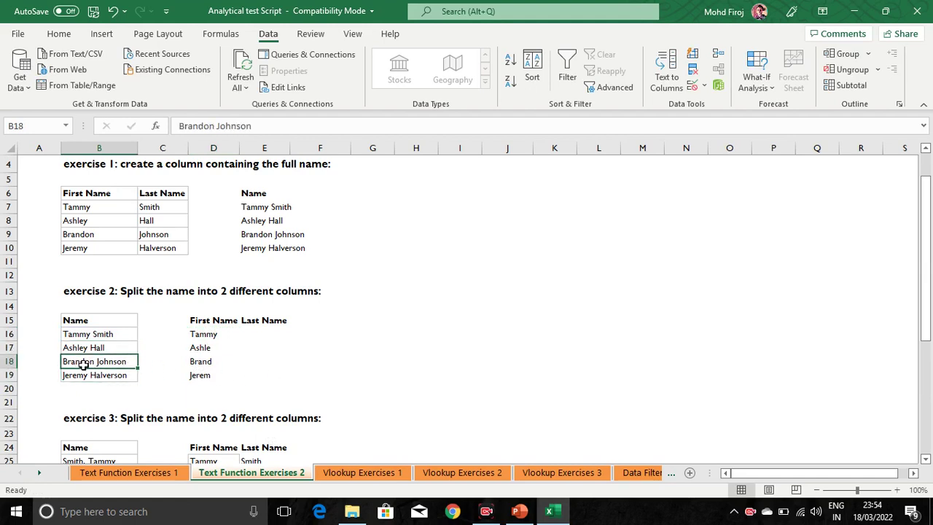
pyautogui.click(205, 377)
pyautogui.click(201, 348)
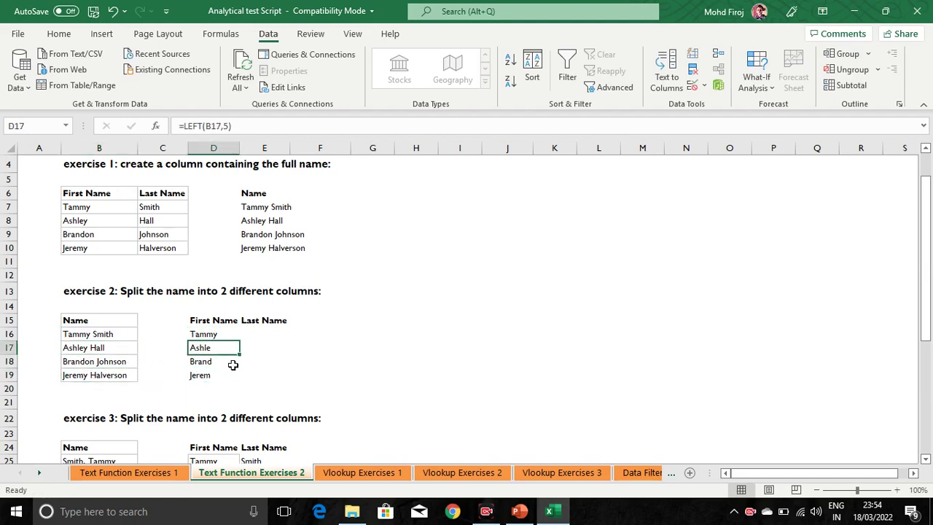
pyautogui.doubleClick(219, 348)
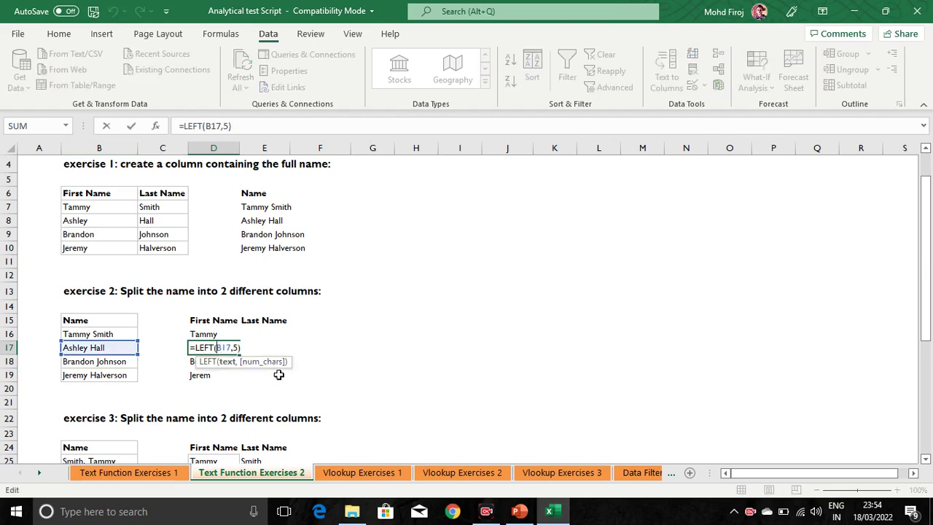
pyautogui.press('Escape')
pyautogui.click(208, 328)
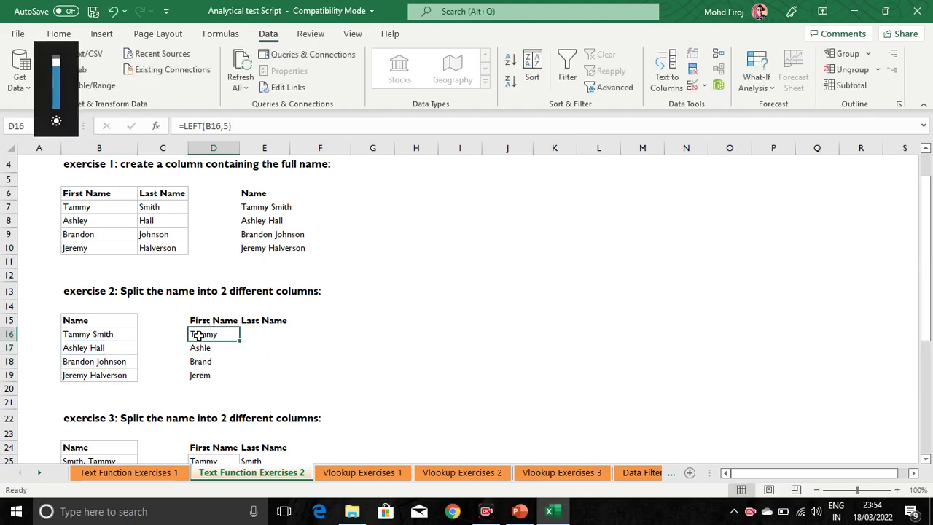
# Change the formula in D16 to =LEFT(B16,6).
pyautogui.doubleClick(199, 336)
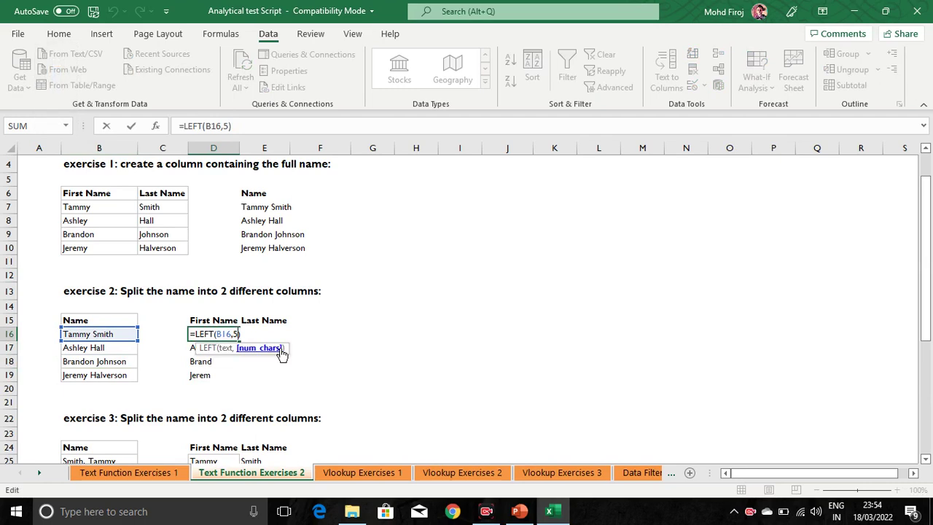
pyautogui.press('BackSpace')
pyautogui.write('6')
pyautogui.hotkey('ctrl', 'Return')
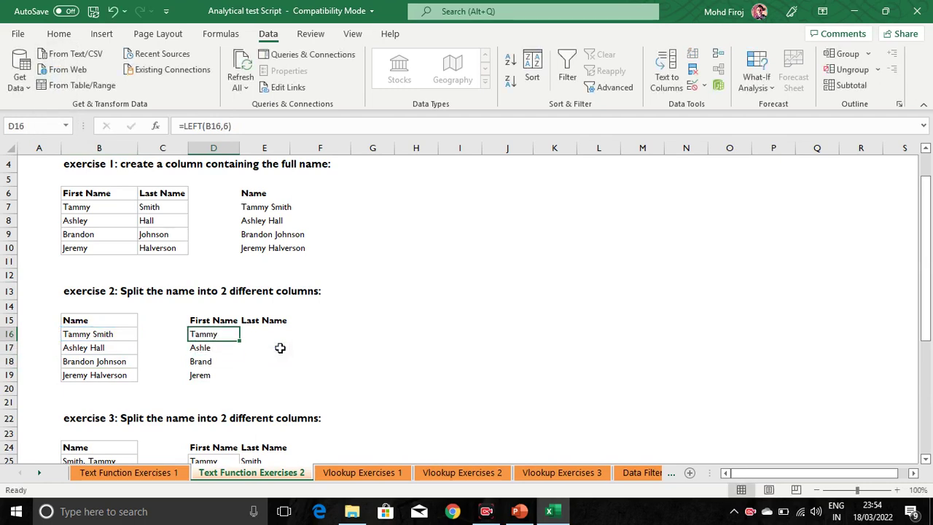
# Copy the six-character LEFT formula from D16 down to D19.
pyautogui.hotkey('ctrl', 'c')
pyautogui.hotkey('shift', 'Down')
pyautogui.hotkey('shift', 'Down')
pyautogui.hotkey('shift', 'Down')
pyautogui.hotkey('ctrl', 'v')
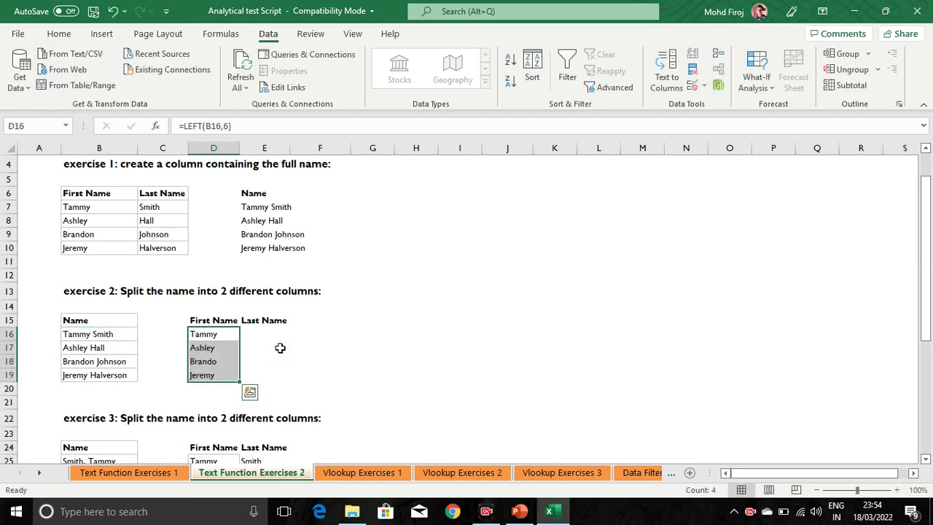
# Compare the LEFT results in D16:D19 with the full names in column B and inspect the D16 formula.
pyautogui.hotkey('ctrl', 'Down')
pyautogui.press('Up')
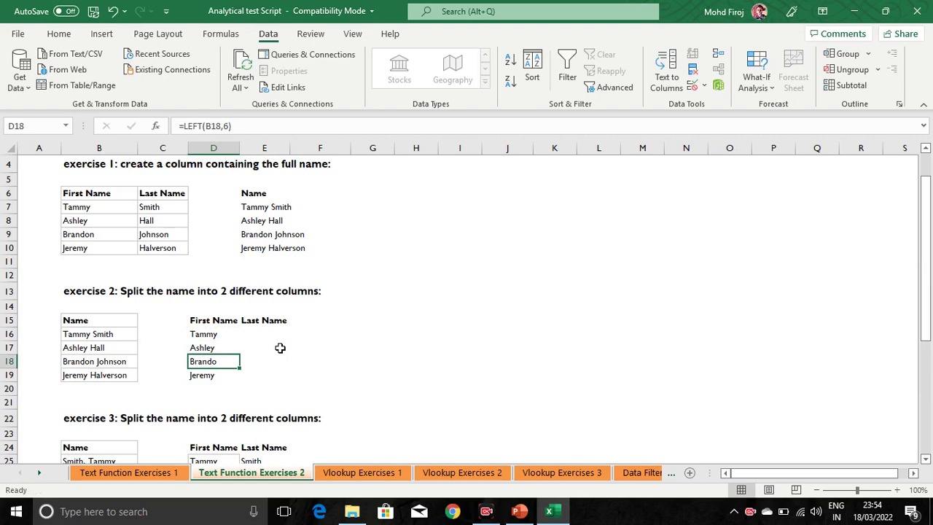
pyautogui.press('Up')
pyautogui.press('Up')
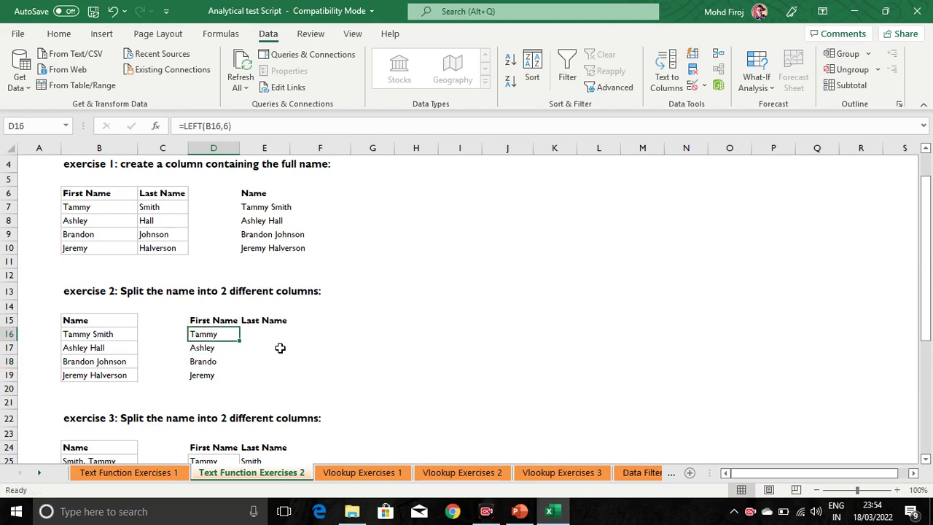
pyautogui.press('F2')
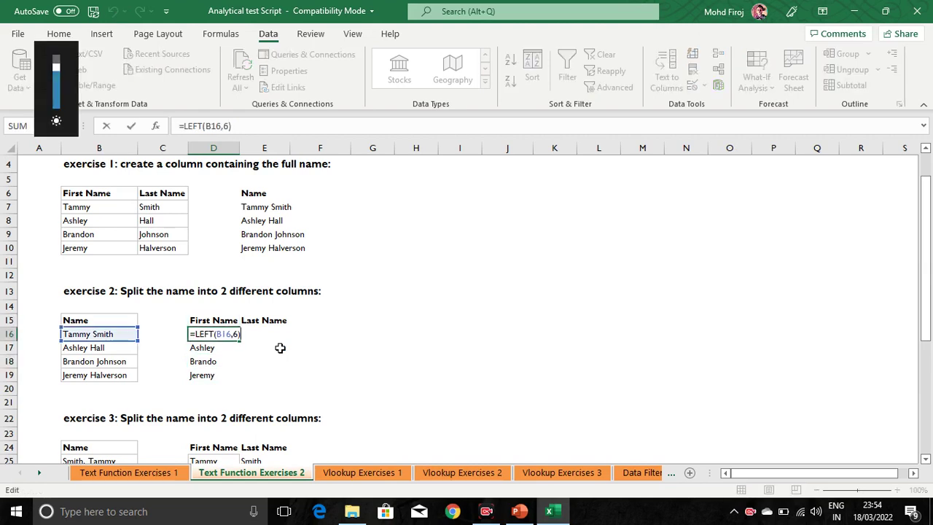
pyautogui.press('Escape')
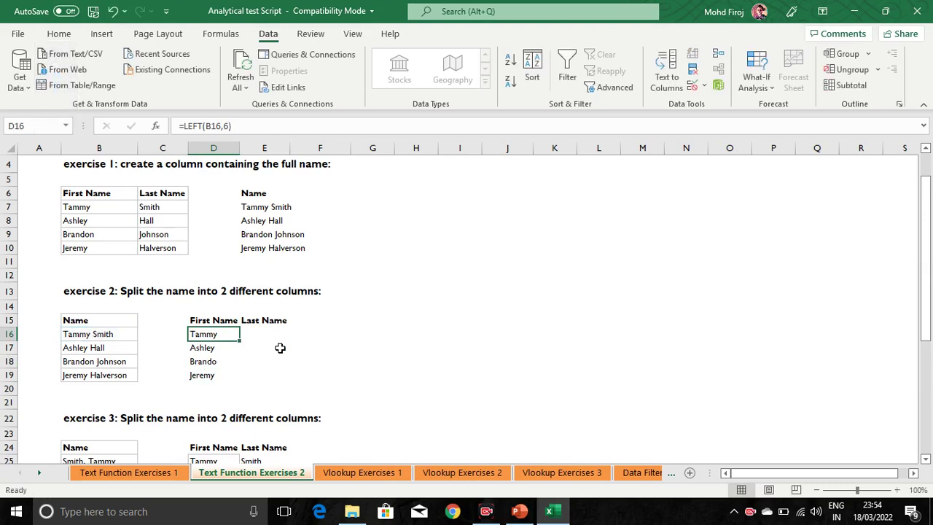
pyautogui.press('F2')
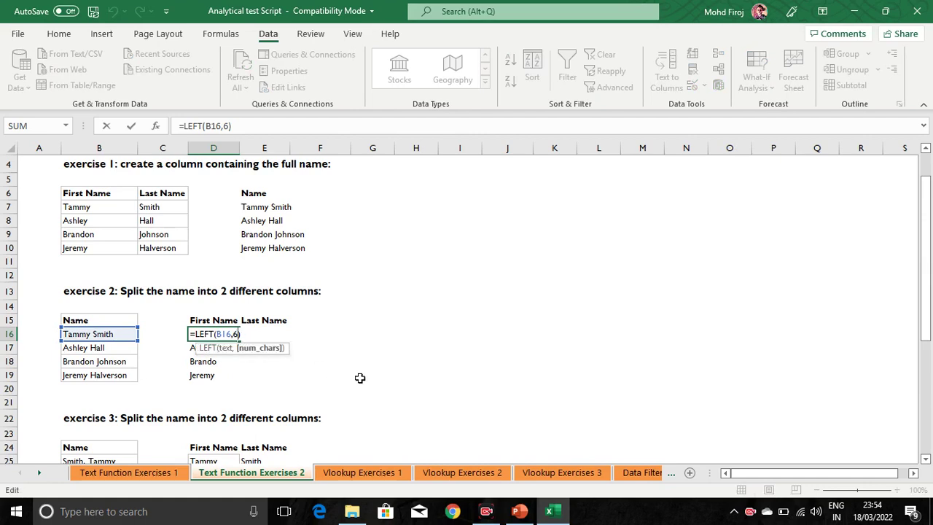
pyautogui.press('Escape')
# Clear the fixed-length LEFT formulas from D16:D19.
pyautogui.press('Down')
pyautogui.press('Up')
pyautogui.hotkey('shift', 'Down')
pyautogui.hotkey('shift', 'Down')
pyautogui.hotkey('shift', 'Down')
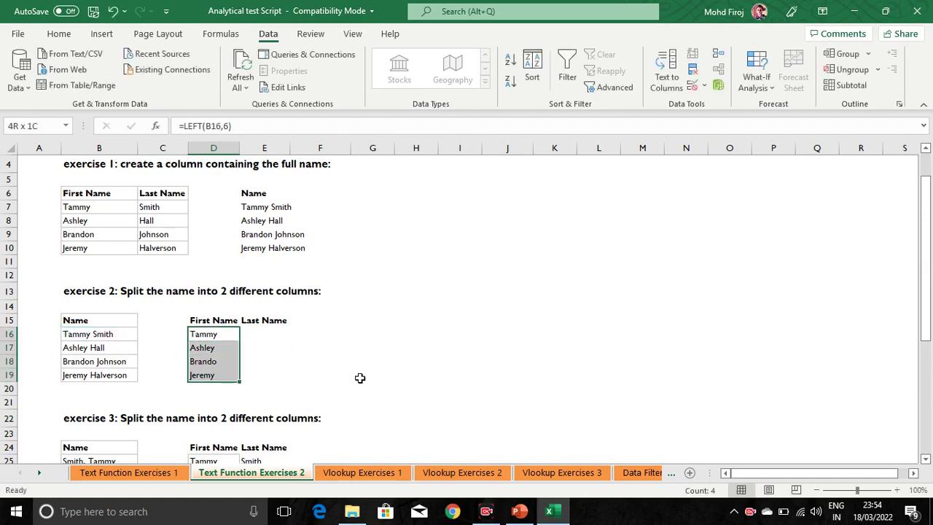
pyautogui.press('Delete')
pyautogui.hotkey('shift', 'Up')
pyautogui.hotkey('shift', 'Up')
pyautogui.hotkey('shift', 'Up')
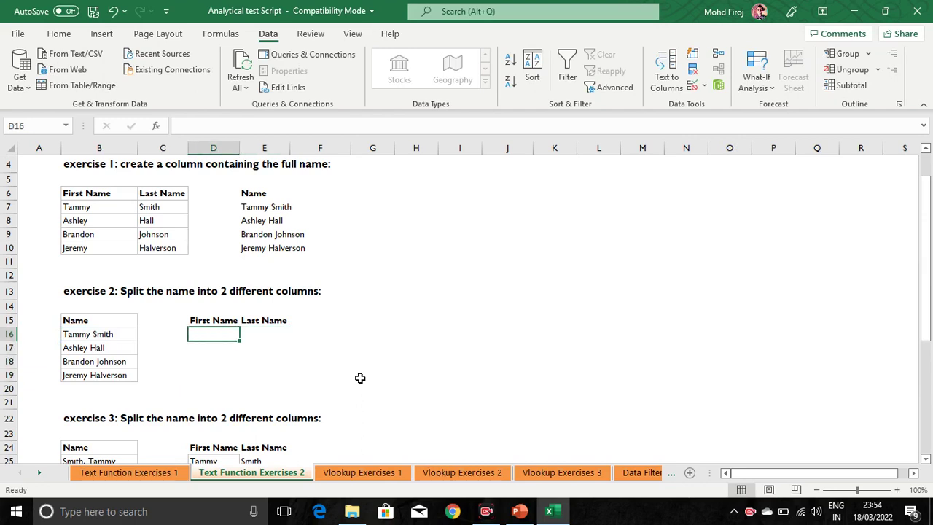
# Start a LEFT formula in D16 on the full name in B16, with a nested FIND as the character count.
pyautogui.write('=lef')
pyautogui.press('Tab')
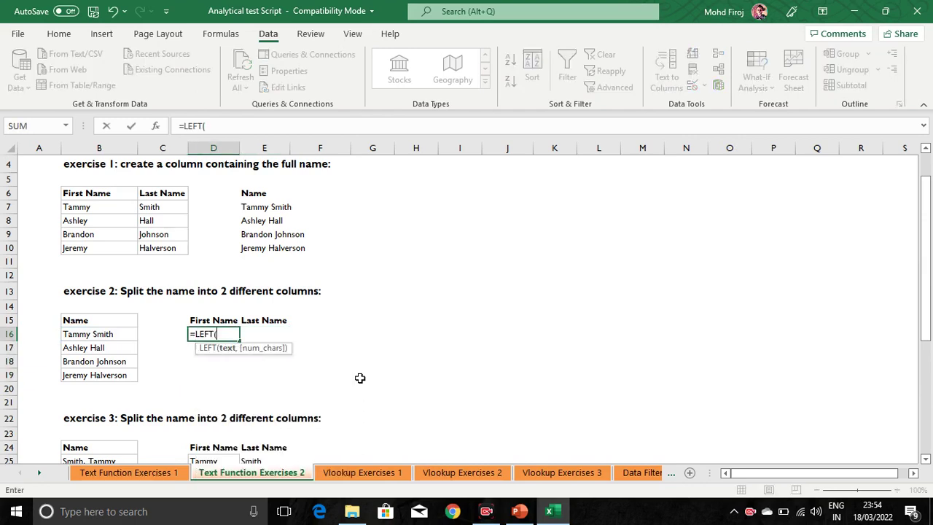
pyautogui.press('Left')
pyautogui.press('Left')
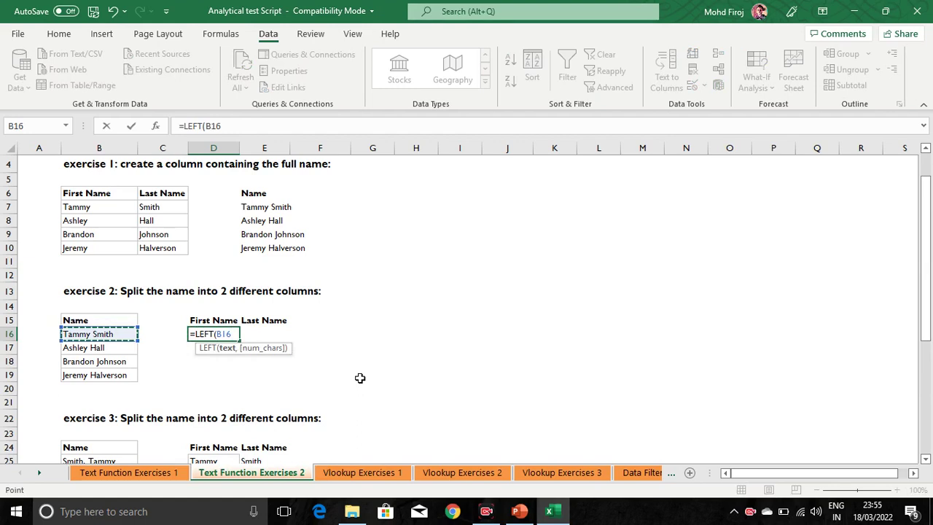
pyautogui.write(',FIND(')
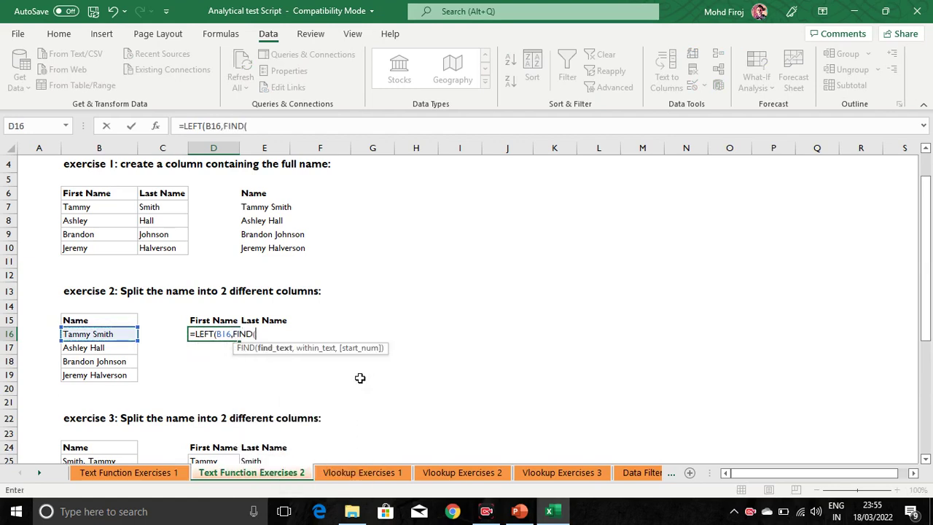
pyautogui.press('Left')
pyautogui.press('Left')
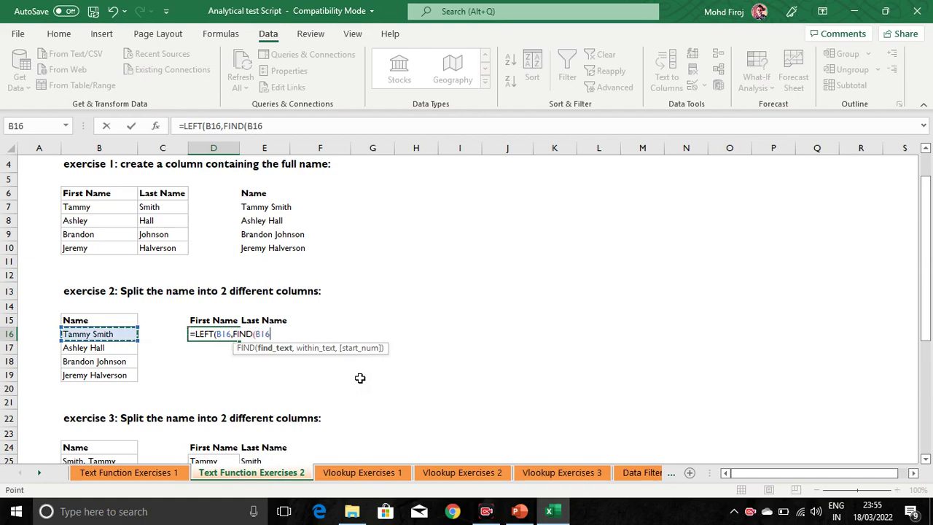
pyautogui.press('BackSpace')
pyautogui.press('BackSpace')
pyautogui.press('BackSpace')
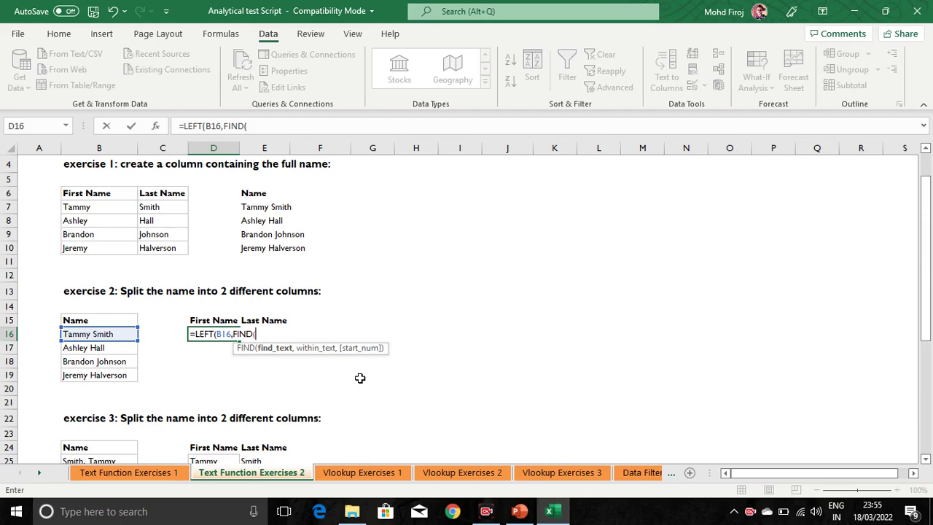
# Complete the D16 formula as =LEFT(B16,FIND(" ",B16)) so it extracts the name up to the space.
pyautogui.write('" ",')
pyautogui.click(86, 336)
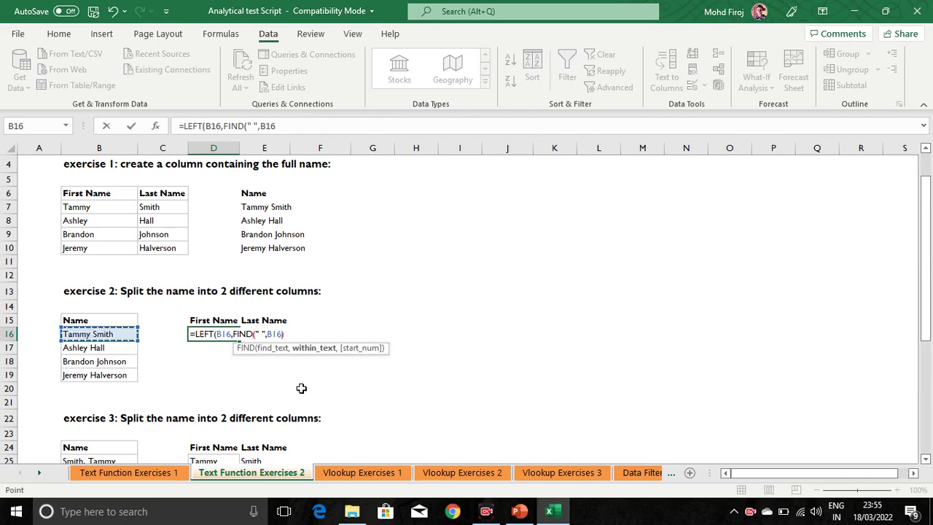
pyautogui.write('))')
pyautogui.press('Return')
pyautogui.press('Up')
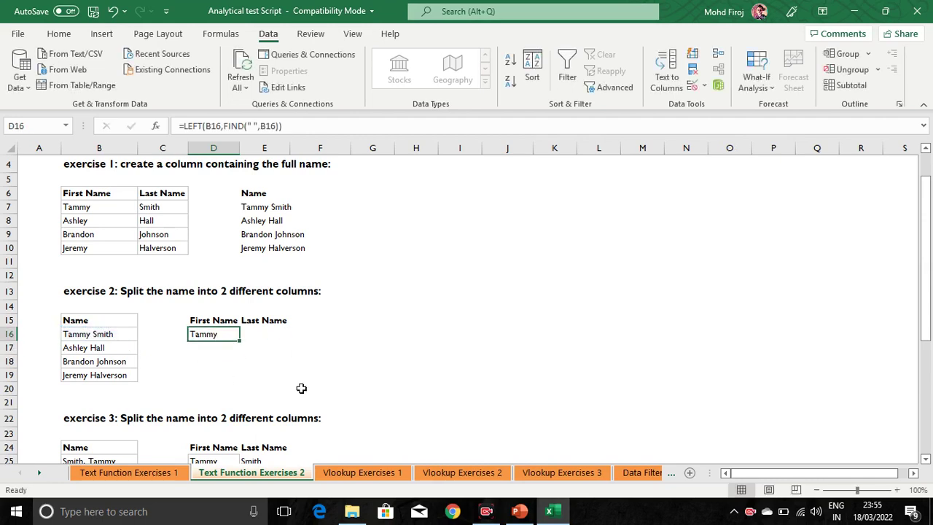
# Copy the LEFT and FIND formula from D16 down the First Name column to D19.
pyautogui.hotkey('ctrl', 'c')
pyautogui.hotkey('shift', 'Down')
pyautogui.hotkey('shift', 'Down')
pyautogui.hotkey('shift', 'Down')
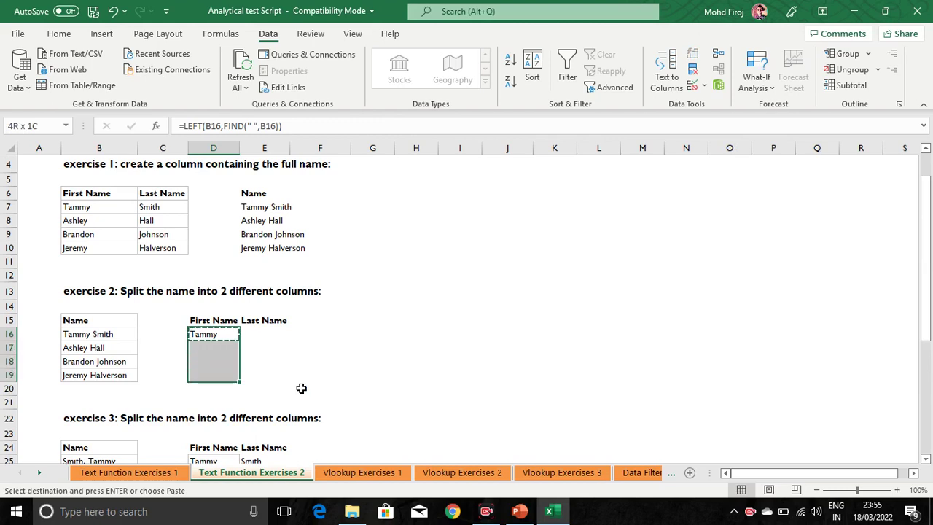
pyautogui.hotkey('ctrl', 'v')
pyautogui.press('Return')
# Check the extracted first names in D16:D19 against column B and inspect the LEFT and FIND formula in D16.
pyautogui.press('Down')
pyautogui.press('Down')
pyautogui.press('Up')
pyautogui.press('Down')
pyautogui.press('Up')
pyautogui.press('Up')
pyautogui.press('Up')
pyautogui.press('Down')
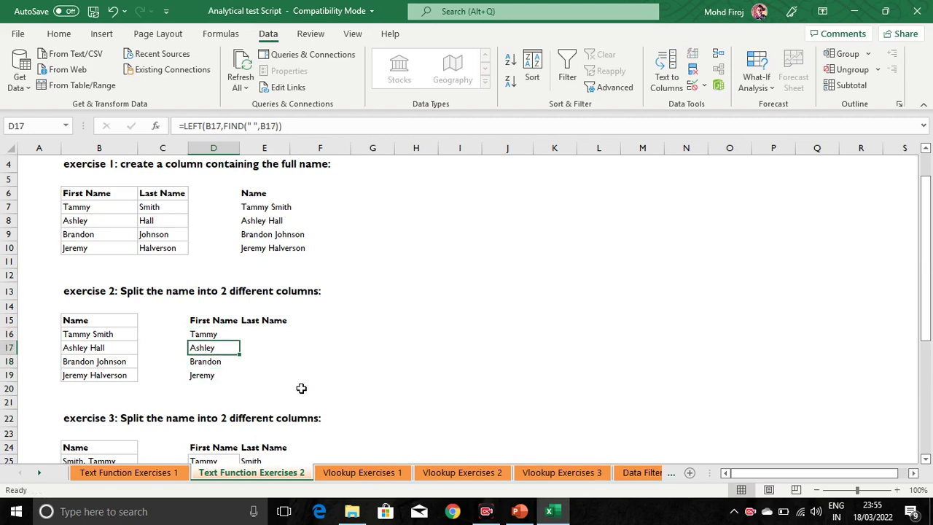
pyautogui.press('Up')
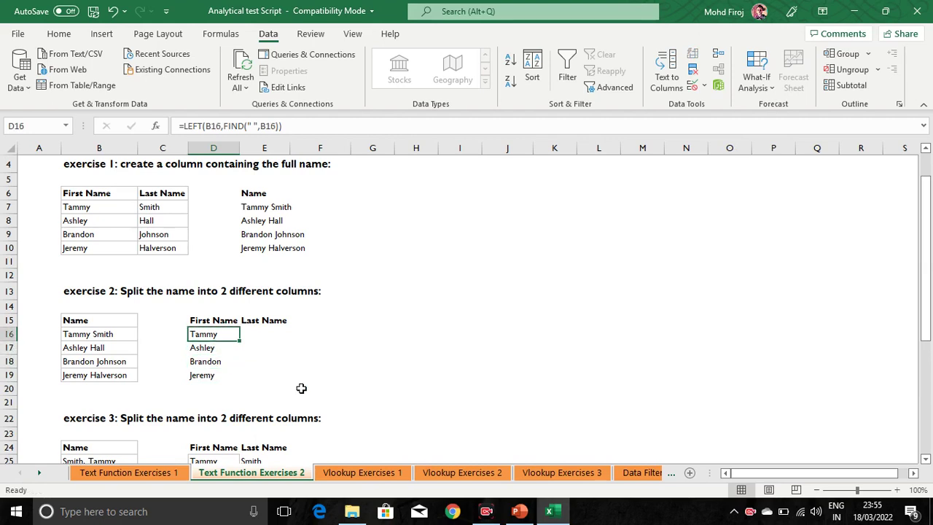
pyautogui.press('Down')
pyautogui.press('Down')
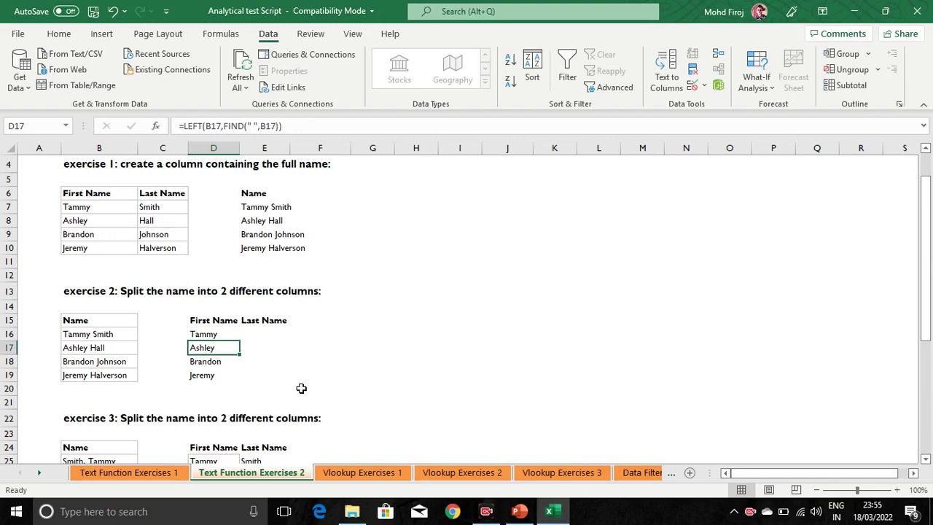
pyautogui.press('Up')
pyautogui.press('Up')
pyautogui.press('Up')
pyautogui.press('Down')
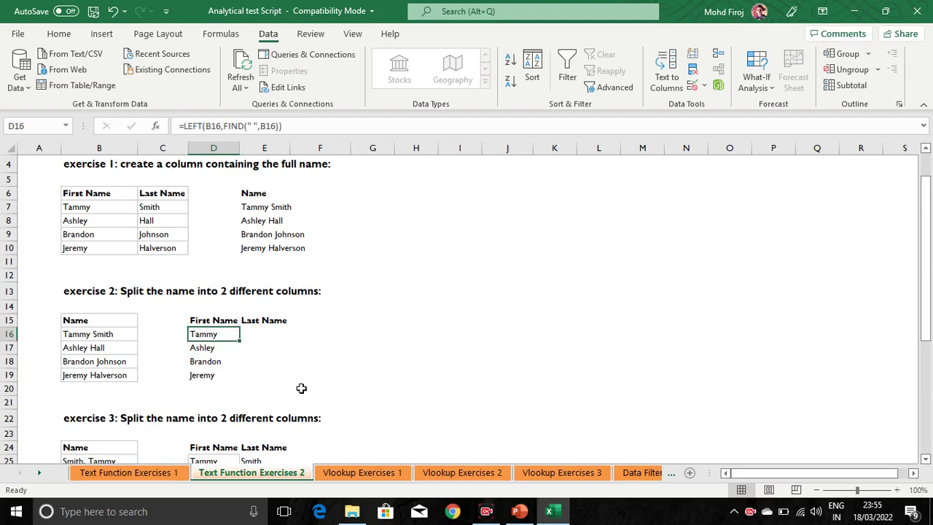
pyautogui.press('F2')
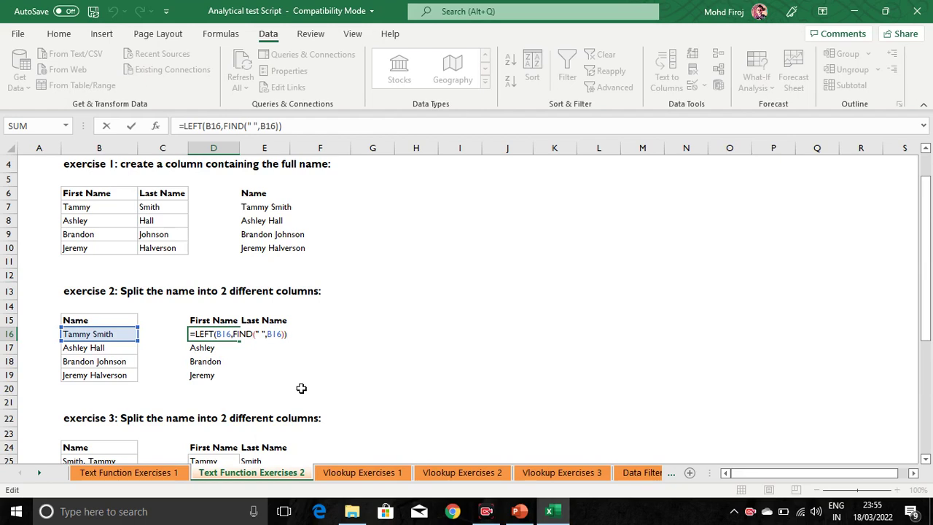
pyautogui.hotkey('ctrl', 'Return')
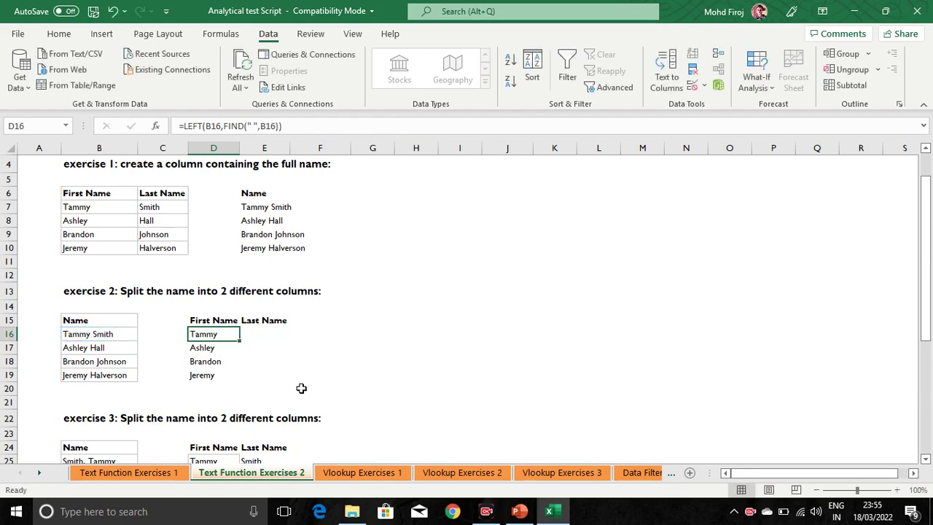
# Start a separate FIND formula in F16, beside the Last Name column.
pyautogui.press('Right')
pyautogui.press('Right')
pyautogui.press('Left')
pyautogui.press('Left')
pyautogui.press('Right')
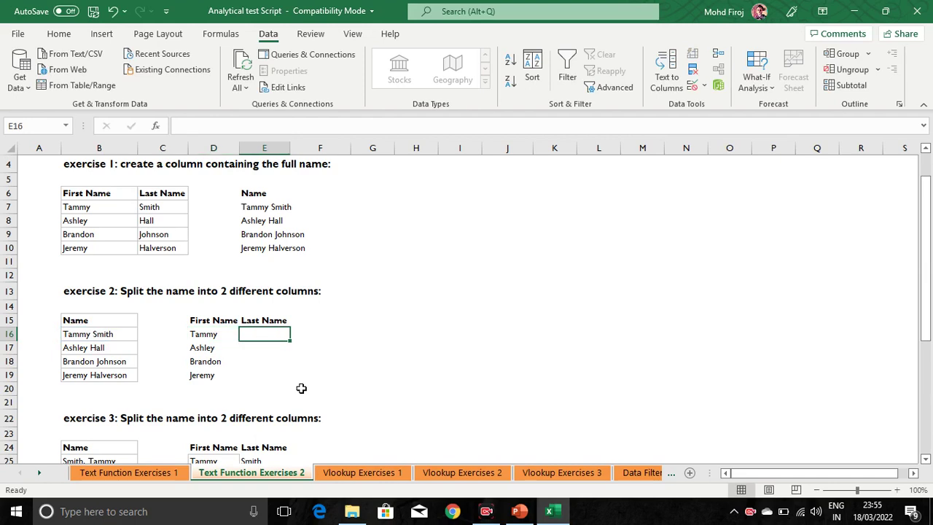
pyautogui.press('Right')
pyautogui.write('=fin')
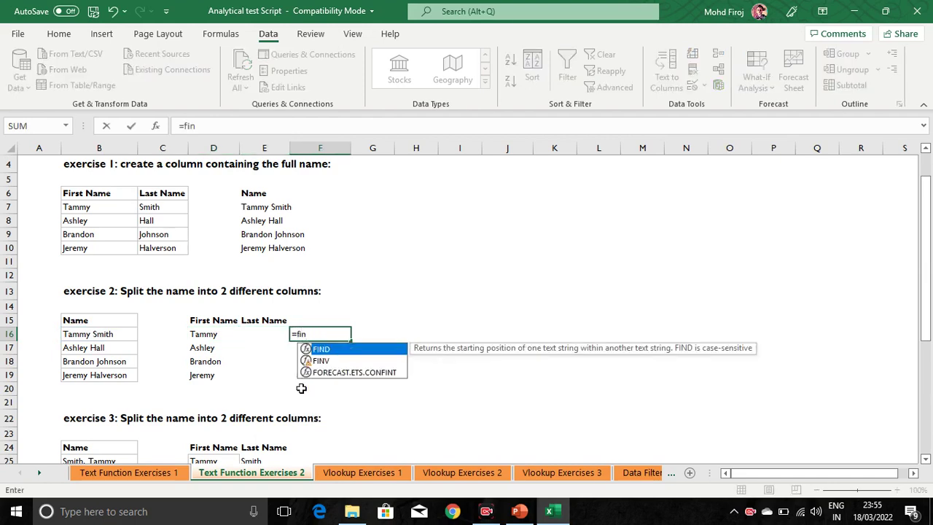
pyautogui.press('Tab')
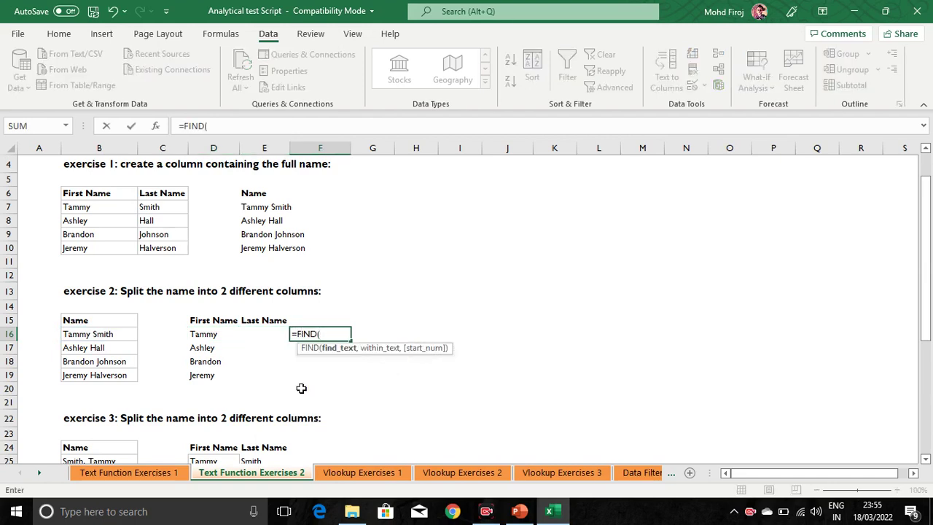
pyautogui.press('Left')
pyautogui.press('Left')
pyautogui.press('Left')
pyautogui.press('Left')
pyautogui.write(',')
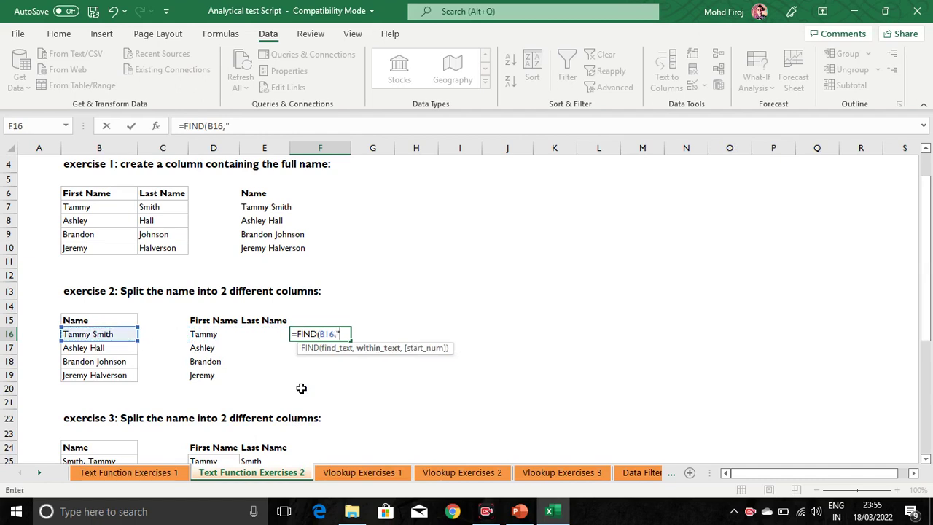
pyautogui.press('BackSpace')
pyautogui.press('BackSpace')
pyautogui.press('BackSpace')
pyautogui.press('BackSpace')
pyautogui.press('BackSpace')
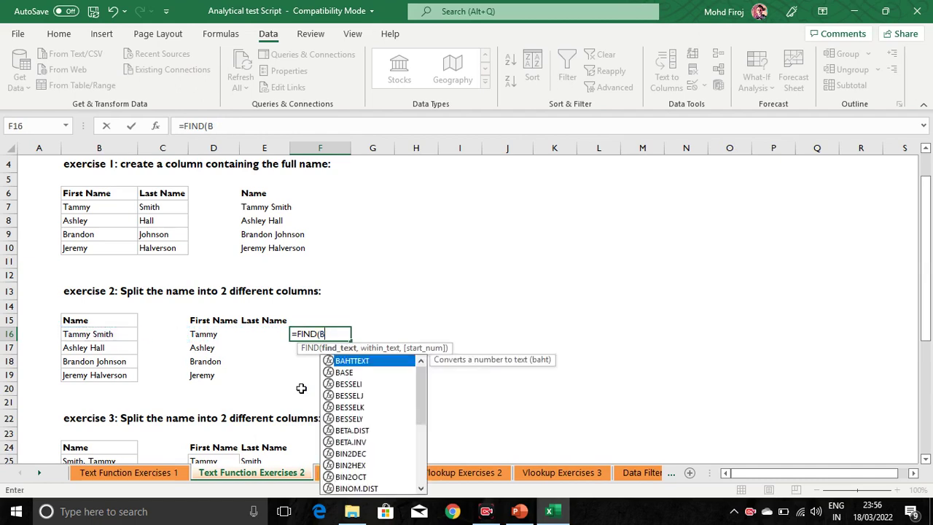
# Complete the F16 formula as =FIND(" ",B16) to locate the space in the full name.
pyautogui.write('" ",')
pyautogui.click(89, 333)
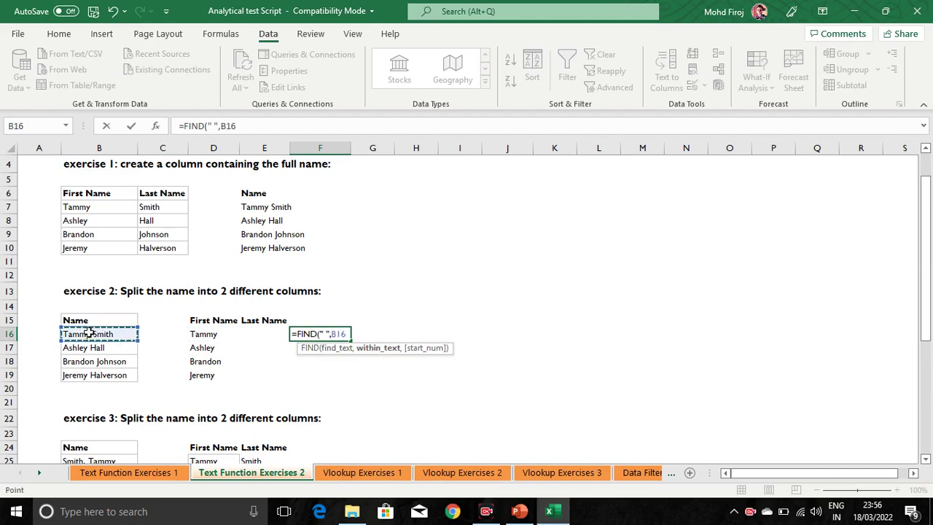
pyautogui.press('Return')
pyautogui.press('Up')
# Copy the FIND formula from F16 down to F19.
pyautogui.hotkey('ctrl', 'c')
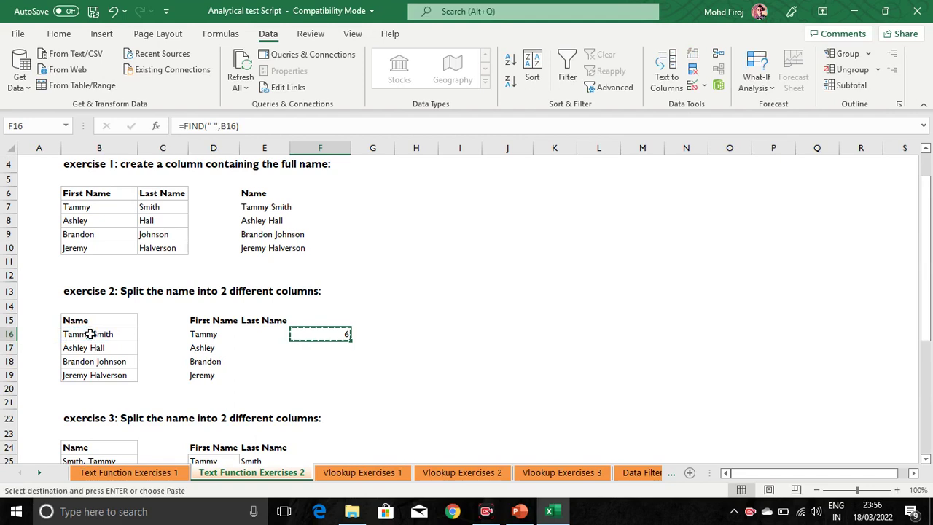
pyautogui.hotkey('shift', 'Down')
pyautogui.hotkey('shift', 'Down')
pyautogui.hotkey('shift', 'Down')
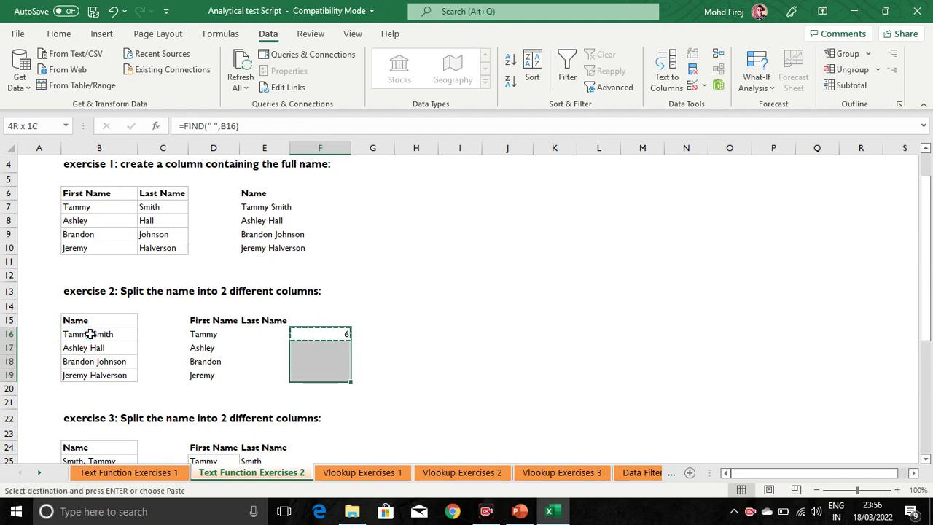
pyautogui.press('Return')
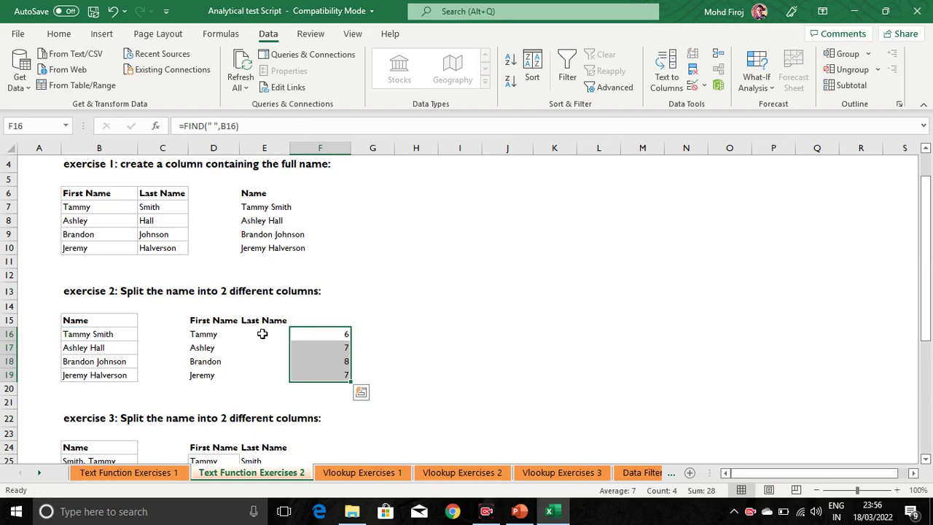
# Compare the FIND result in F16 with the full names in B16:B18, marking the space in each name.
pyautogui.click(336, 334)
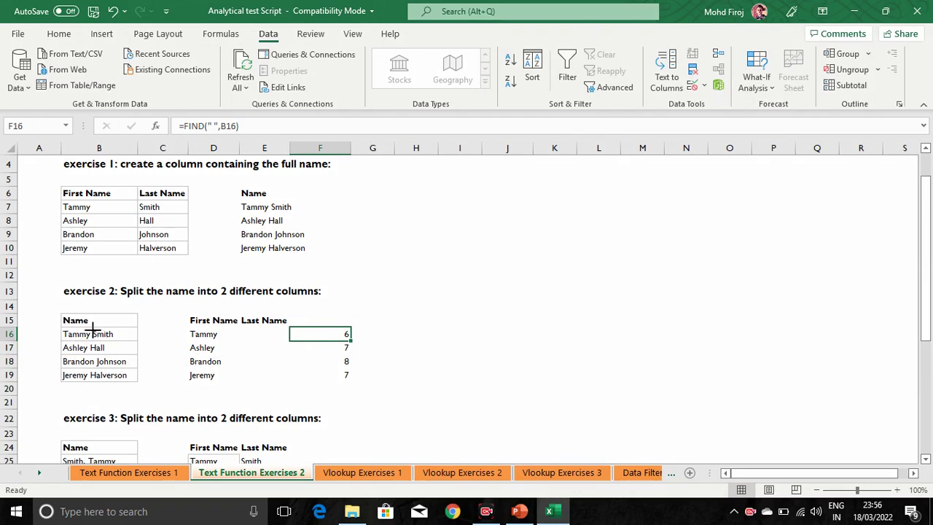
pyautogui.moveTo(93, 330); pyautogui.dragTo(93, 339)
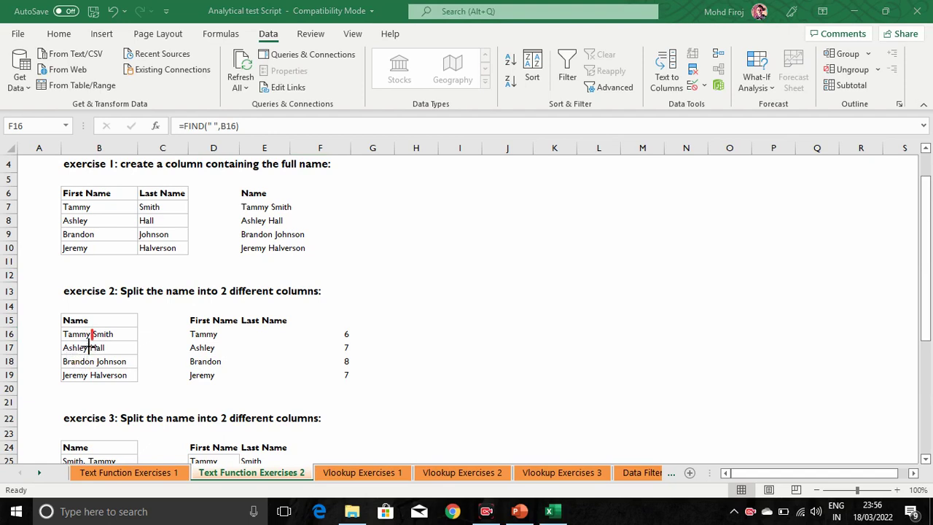
pyautogui.moveTo(91, 344); pyautogui.dragTo(91, 351)
pyautogui.click(715, 485)
pyautogui.moveTo(95, 358); pyautogui.dragTo(96, 365)
pyautogui.press('Escape')
# Clear the helper FIND formulas from F16:F19.
pyautogui.click(348, 336)
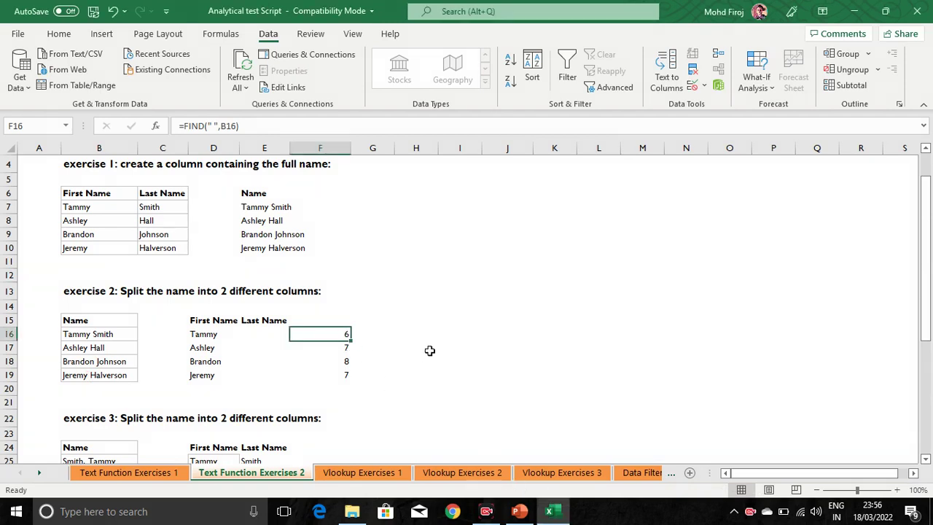
pyautogui.hotkey('ctrl', 'shift', 'Down')
pyautogui.press('Delete')
# Start a MID formula in E16 under Last Name, using B16 as its text argument.
pyautogui.press('Left')
pyautogui.press('Left')
pyautogui.press('Right')
pyautogui.press('Right')
pyautogui.press('Left')
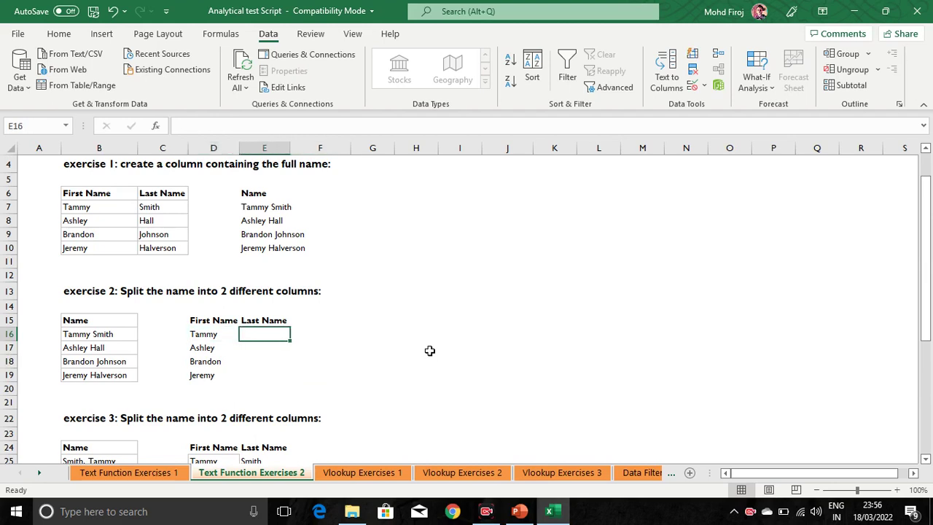
pyautogui.press('Right')
pyautogui.press('Left')
pyautogui.press('Up')
pyautogui.press('Down')
pyautogui.write('=mid')
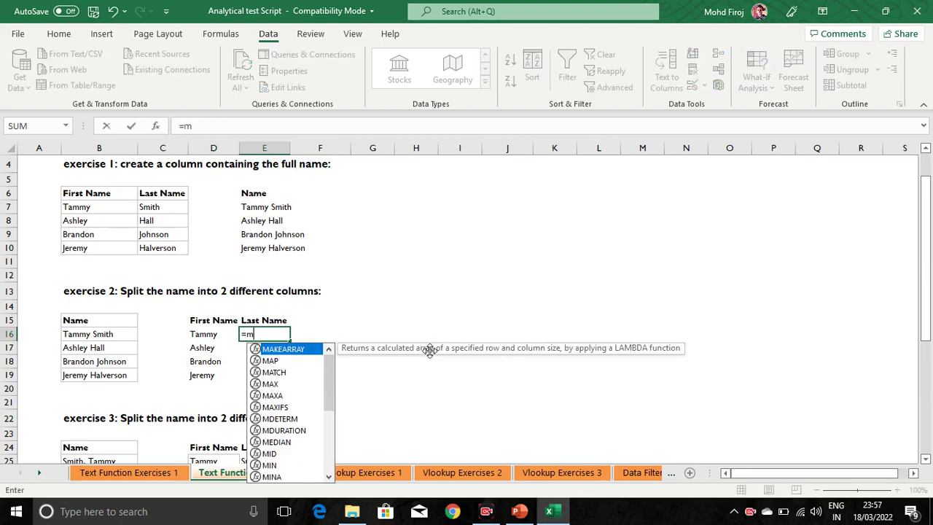
pyautogui.press('Tab')
pyautogui.press('Left')
pyautogui.press('Left')
pyautogui.press('Left')
pyautogui.write(',')
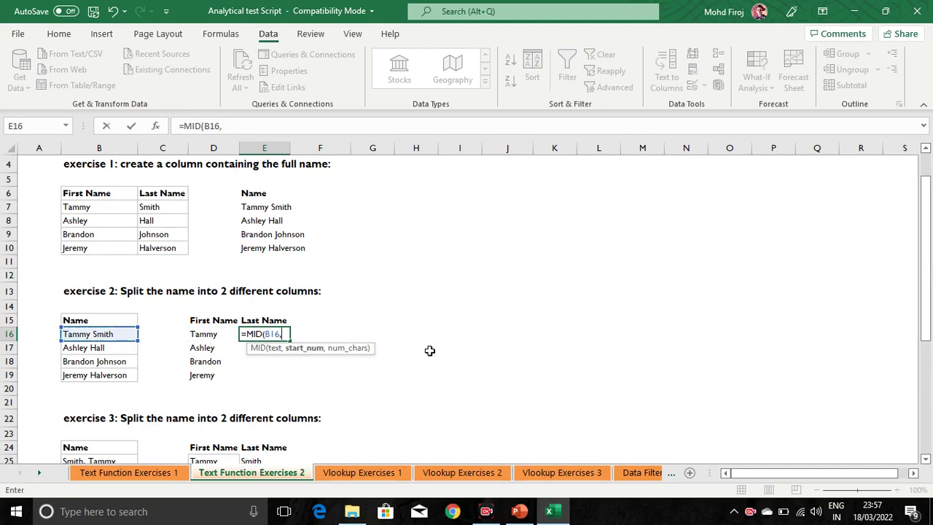
# Add FIND(" ",B16) as the start_num argument of the MID formula in E16.
pyautogui.write('f')
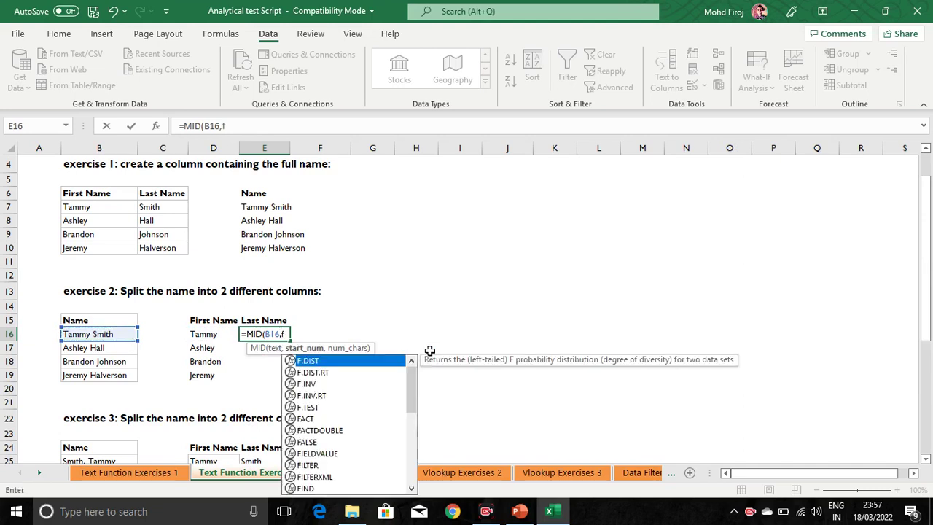
pyautogui.press('BackSpace')
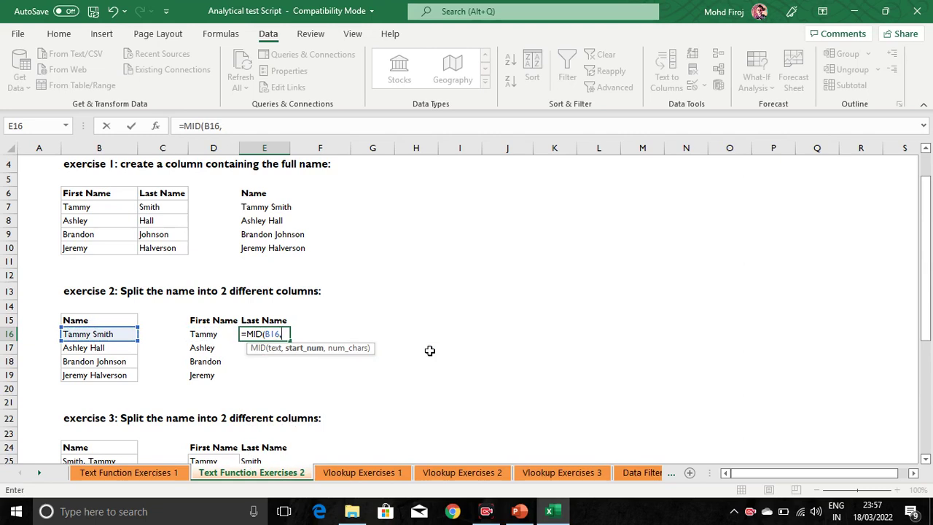
pyautogui.write('fin')
pyautogui.press('Tab')
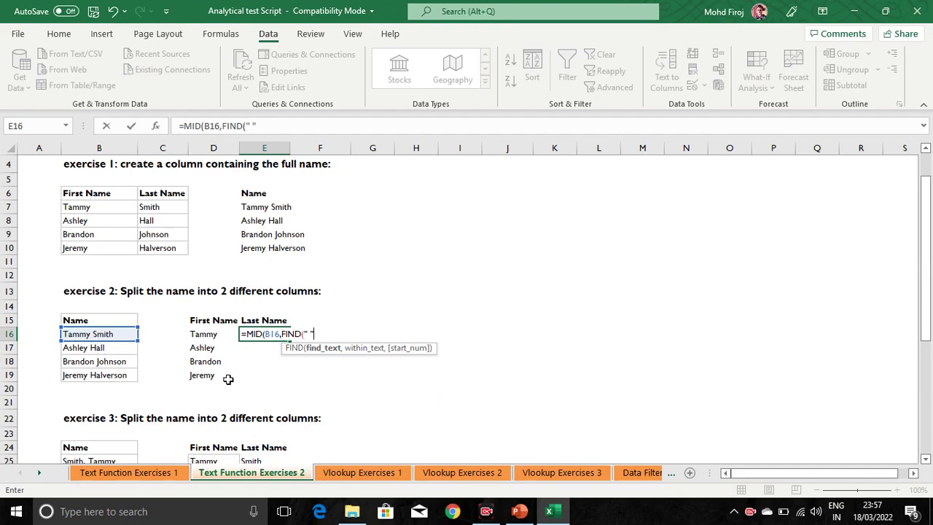
pyautogui.write(',')
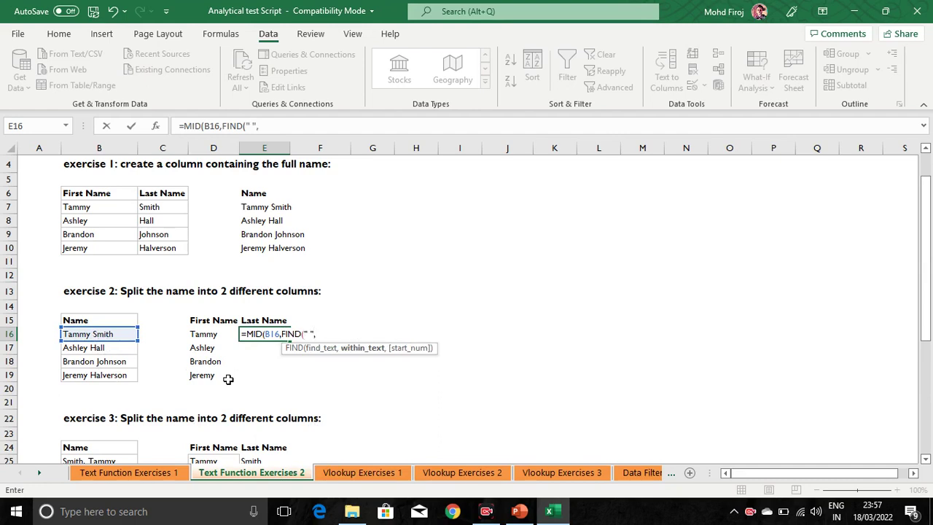
pyautogui.click(97, 334)
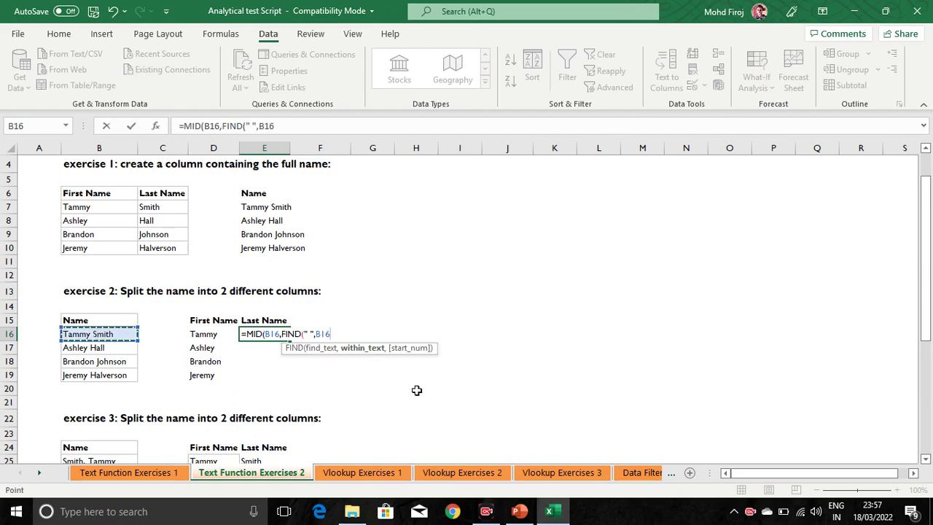
pyautogui.write(')')
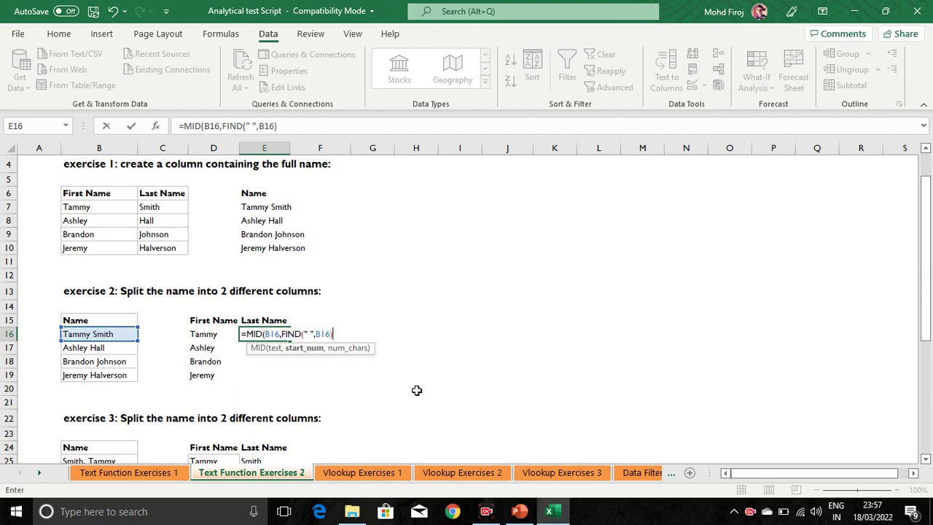
# Use LEN(B16) as the number of characters and complete E16 as =MID(B16,FIND(" ",B16),LEN(B16)).
pyautogui.write(',')
pyautogui.write('LEN(')
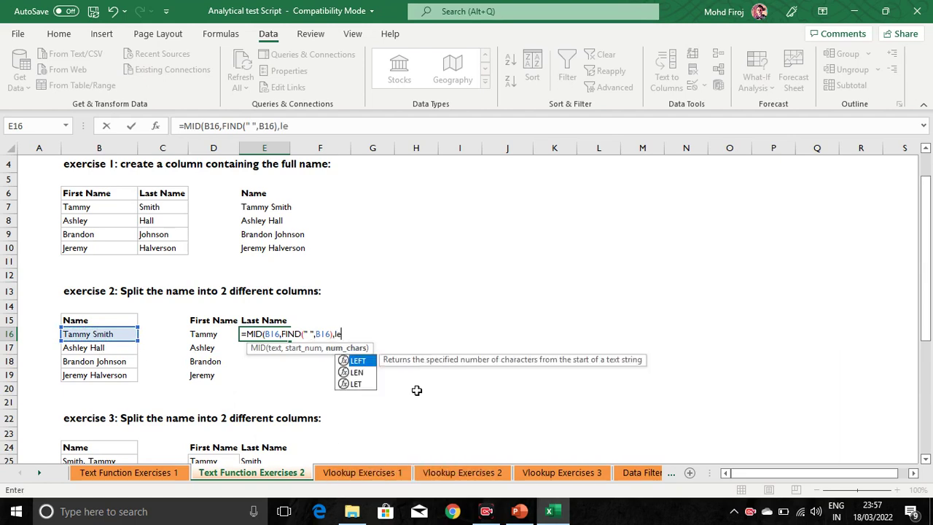
pyautogui.click(108, 334)
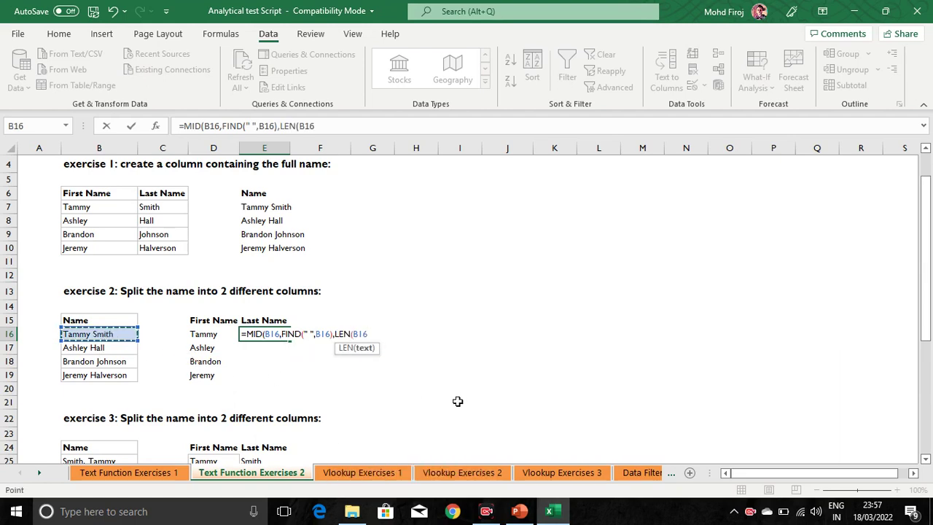
pyautogui.write('))')
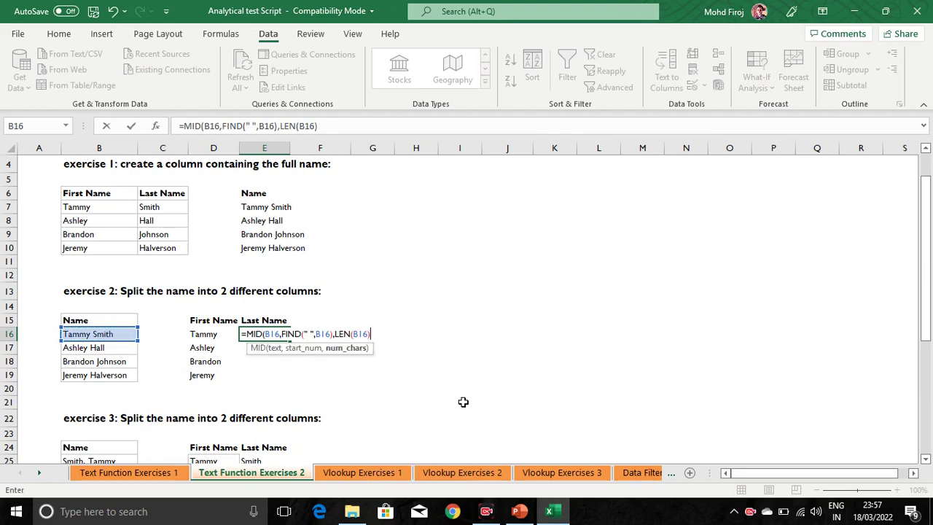
pyautogui.press('Return')
pyautogui.press('Up')
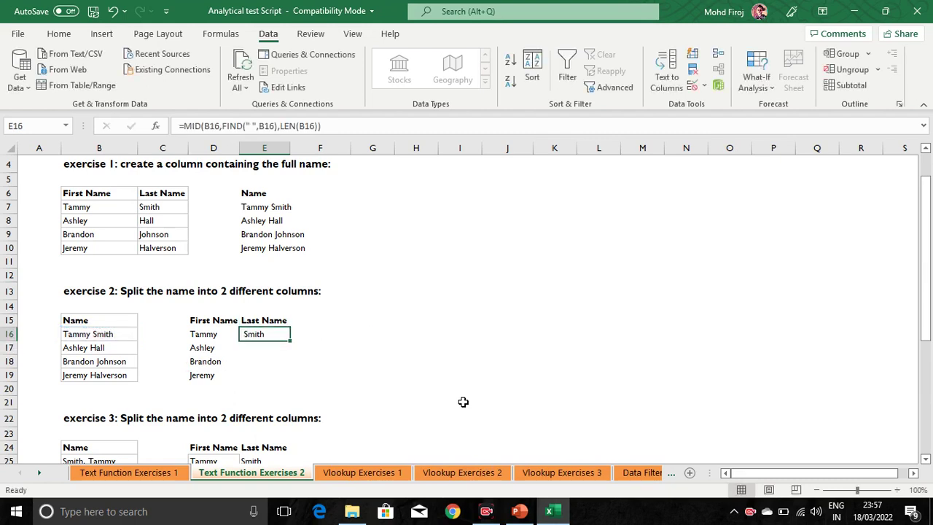
# Copy the MID formula from E16 down to E19 and review the copied last-name formulas.
pyautogui.hotkey('ctrl', 'c')
pyautogui.hotkey('shift', 'Down')
pyautogui.hotkey('shift', 'Down')
pyautogui.hotkey('shift', 'Down')
pyautogui.hotkey('ctrl', 'v')
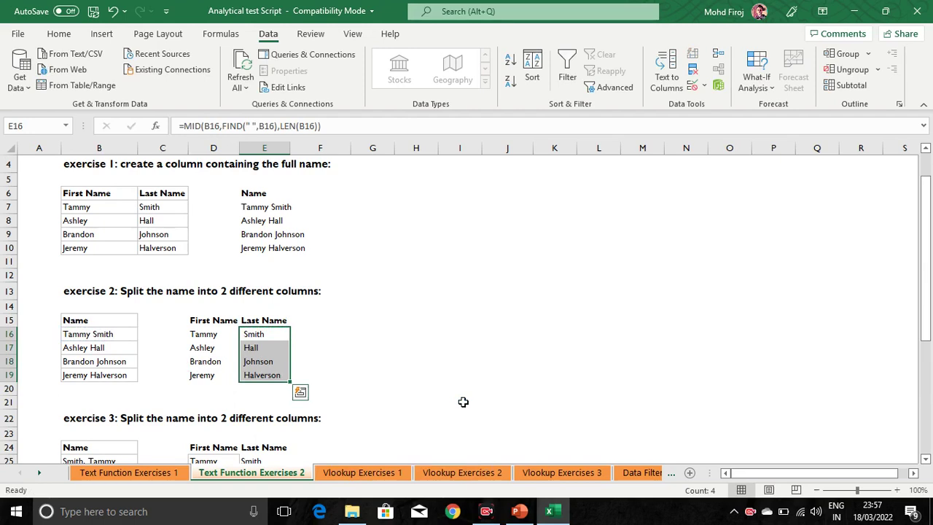
pyautogui.press('Escape')
pyautogui.press('Down')
pyautogui.press('Down')
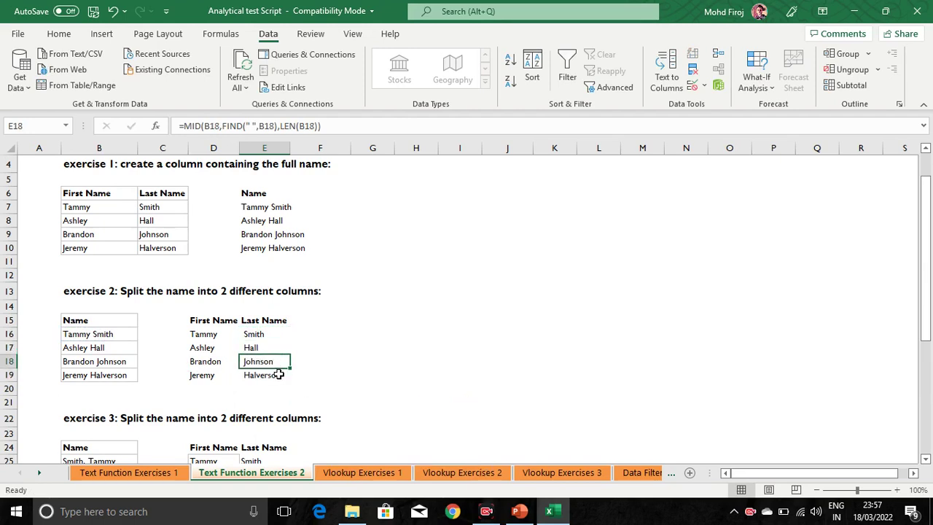
pyautogui.click(279, 377)
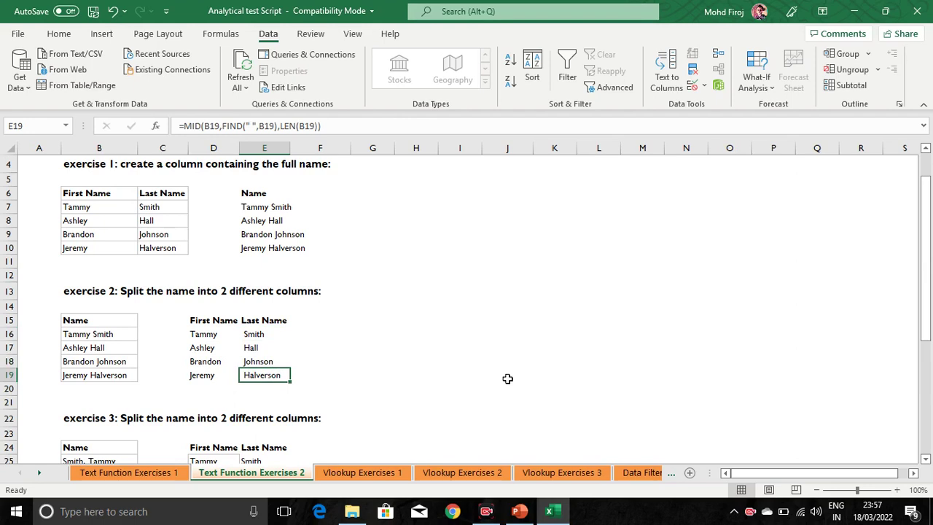
pyautogui.click(278, 334)
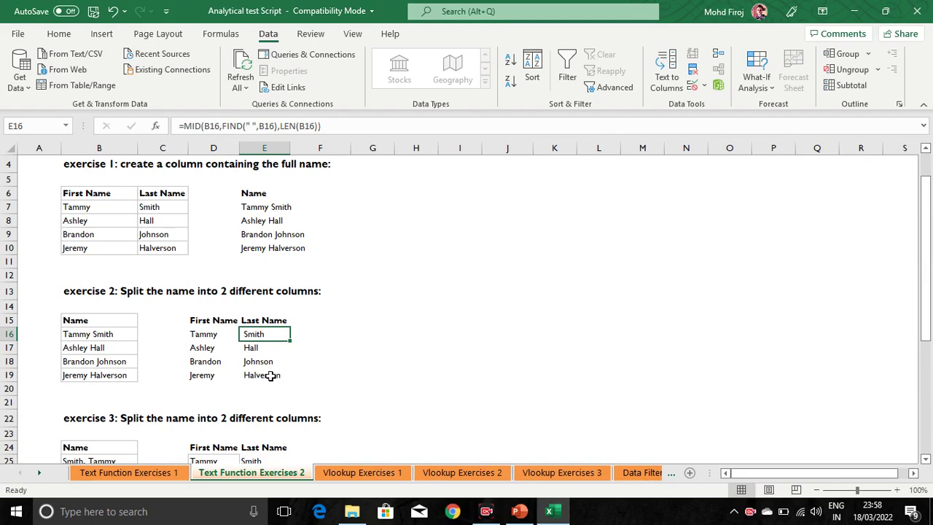
# Clear the existing first and last names from D25:E28 in exercise 3.
pyautogui.scroll(-3, 270, 375)
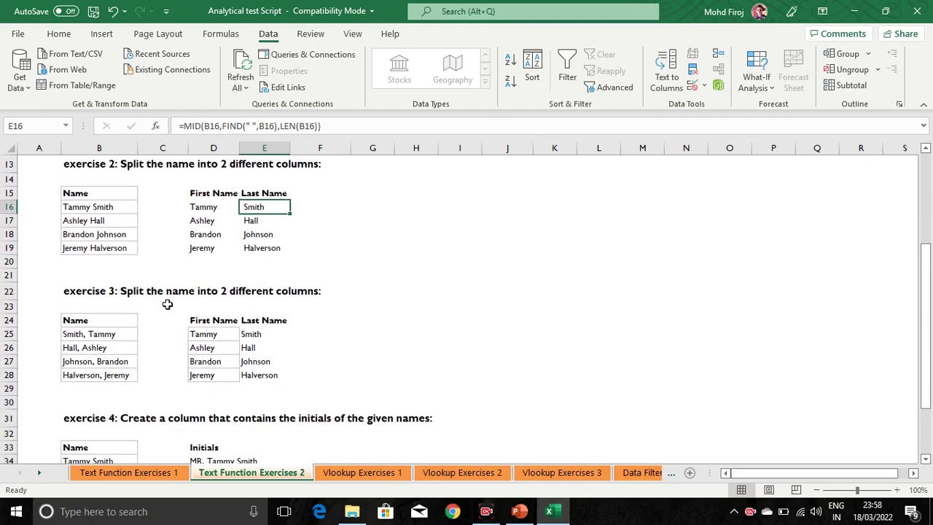
pyautogui.moveTo(204, 334); pyautogui.dragTo(272, 371)
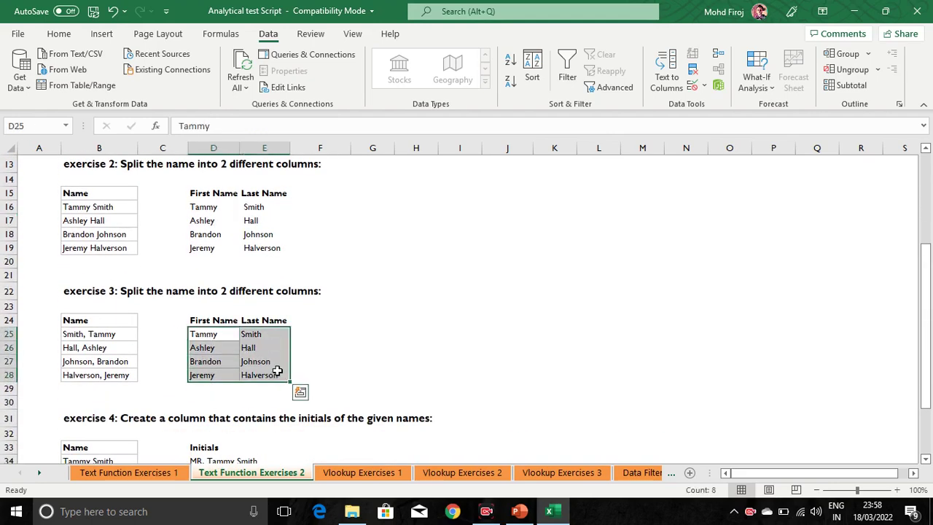
pyautogui.press('Delete')
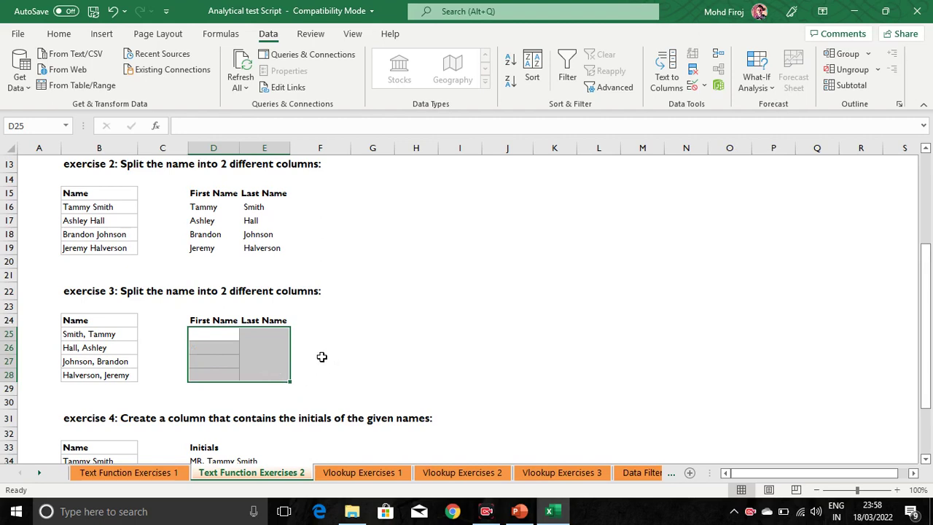
pyautogui.click(271, 353)
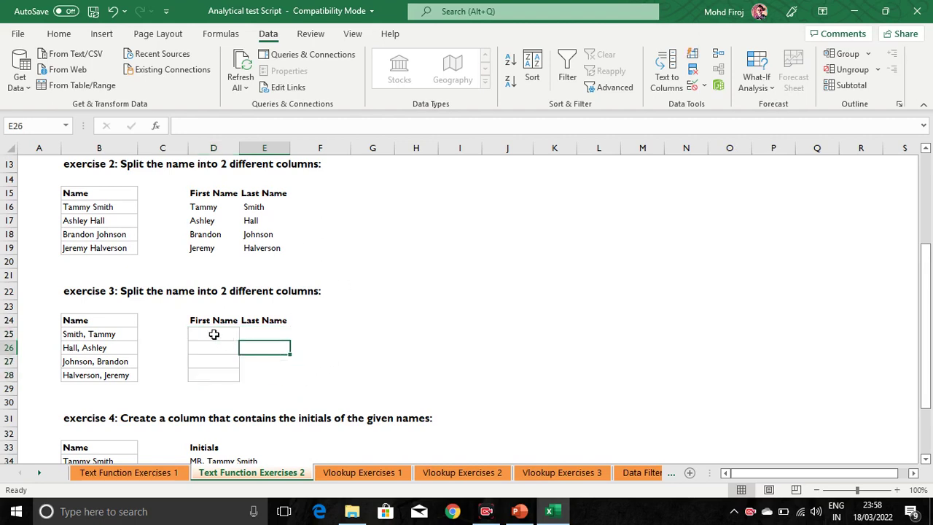
pyautogui.click(88, 335)
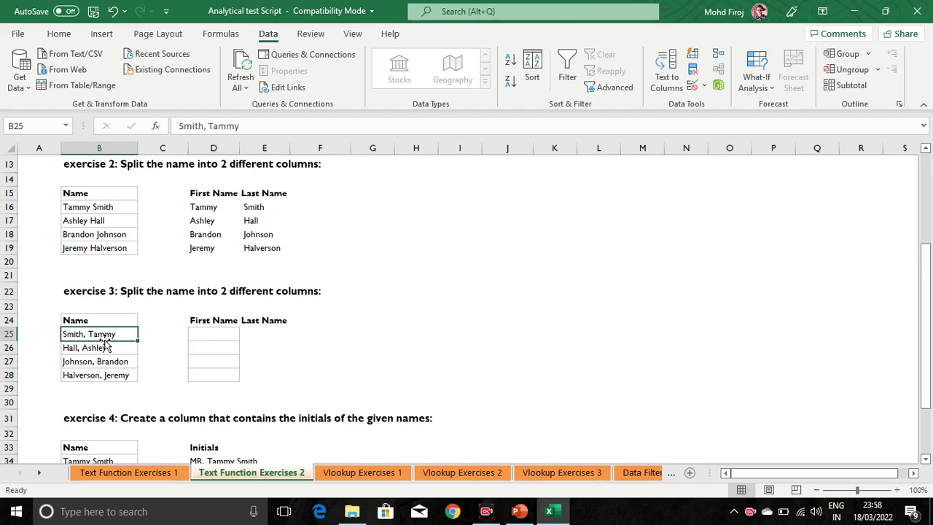
pyautogui.click(105, 350)
pyautogui.click(106, 374)
pyautogui.moveTo(222, 334); pyautogui.dragTo(272, 383)
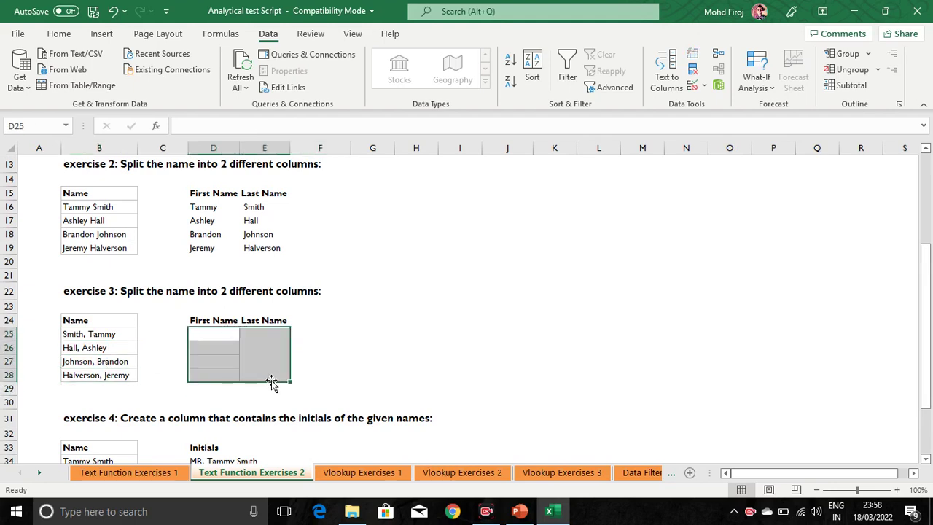
pyautogui.moveTo(78, 322); pyautogui.dragTo(86, 374)
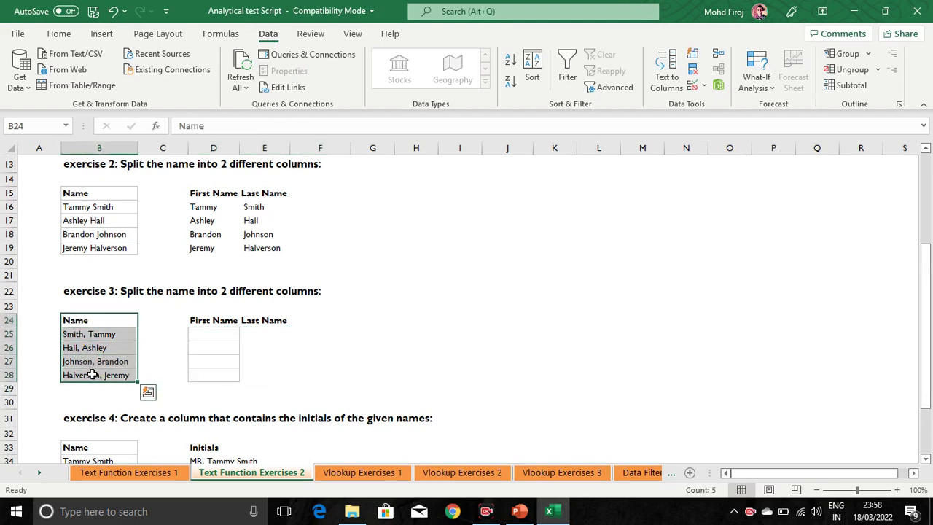
pyautogui.click(667, 72)
pyautogui.click(669, 335)
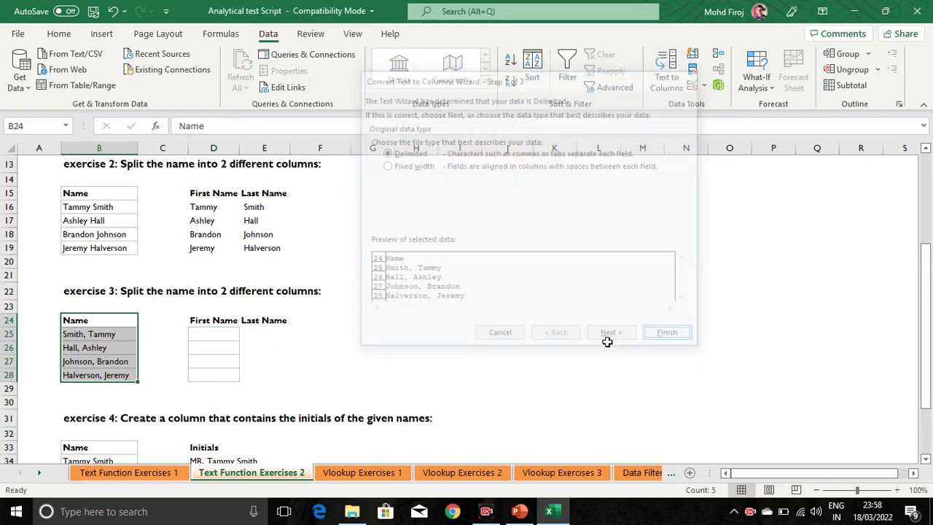
pyautogui.hotkey('ctrl', 'z')
# Start Text to Columns on B25:B28, turning off the Space delimiter and setting a comma as the Other delimiter.
pyautogui.moveTo(98, 335); pyautogui.dragTo(98, 373)
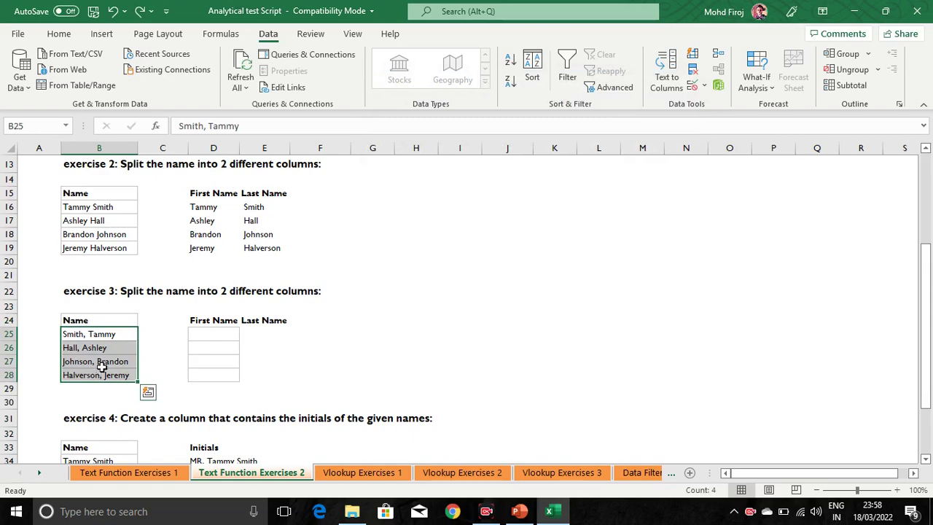
pyautogui.click(665, 77)
pyautogui.click(636, 338)
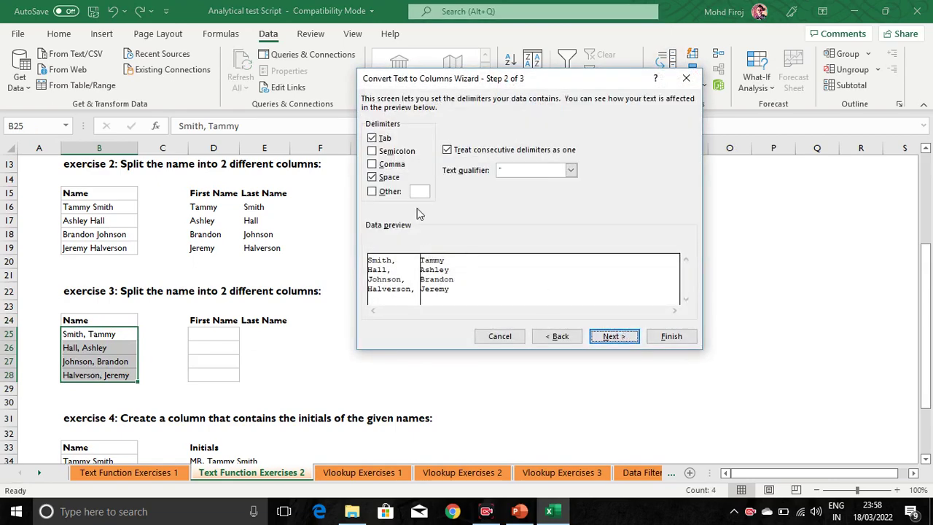
pyautogui.click(375, 178)
pyautogui.click(422, 191)
pyautogui.write(',')
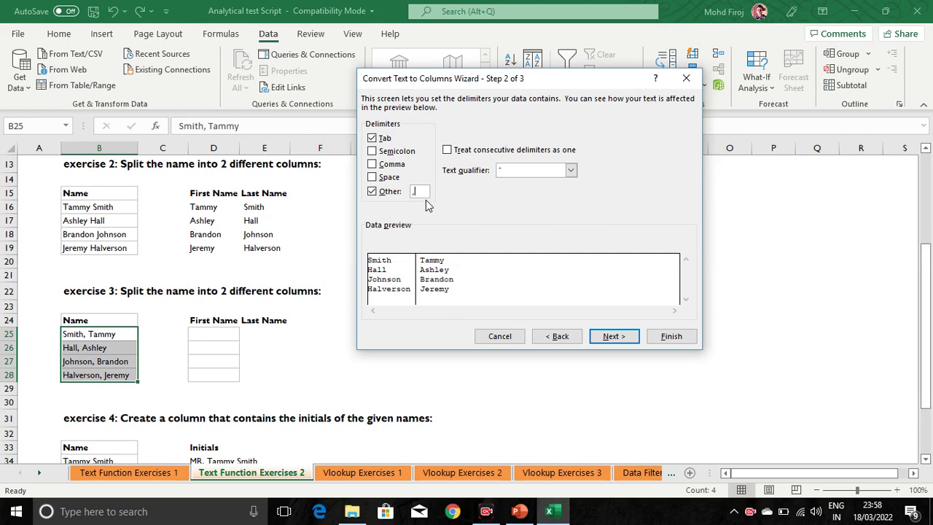
# Set the split's destination to D25:E28 and finish the conversion, accepting the overwrite.
pyautogui.click(621, 338)
pyautogui.click(691, 193)
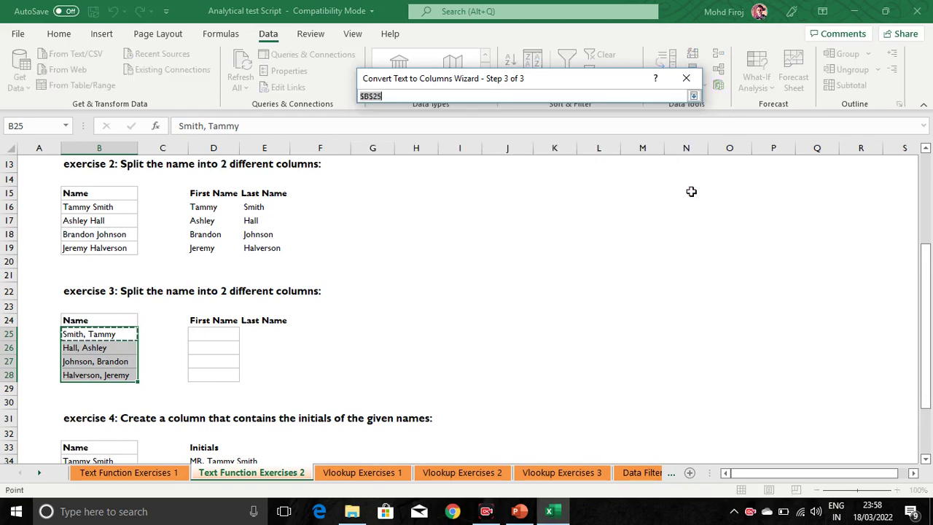
pyautogui.moveTo(214, 336); pyautogui.dragTo(287, 376)
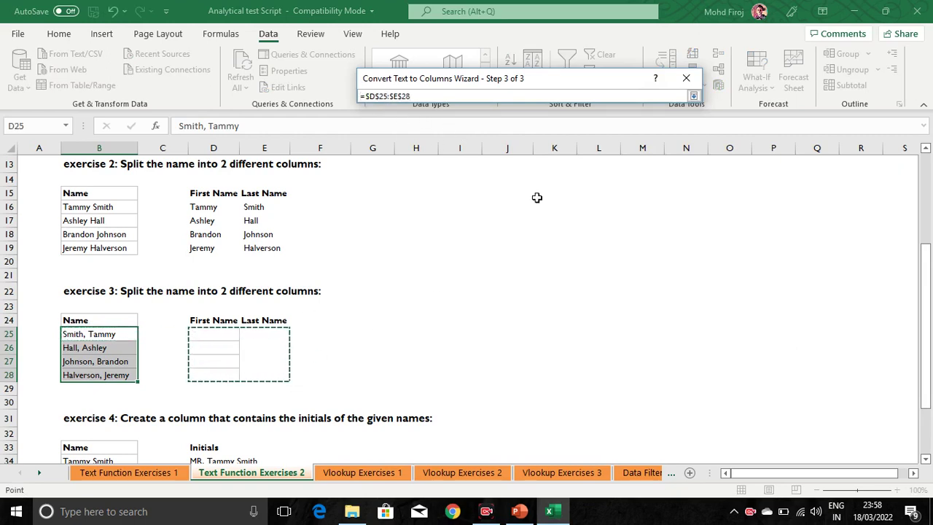
pyautogui.click(694, 96)
pyautogui.click(665, 337)
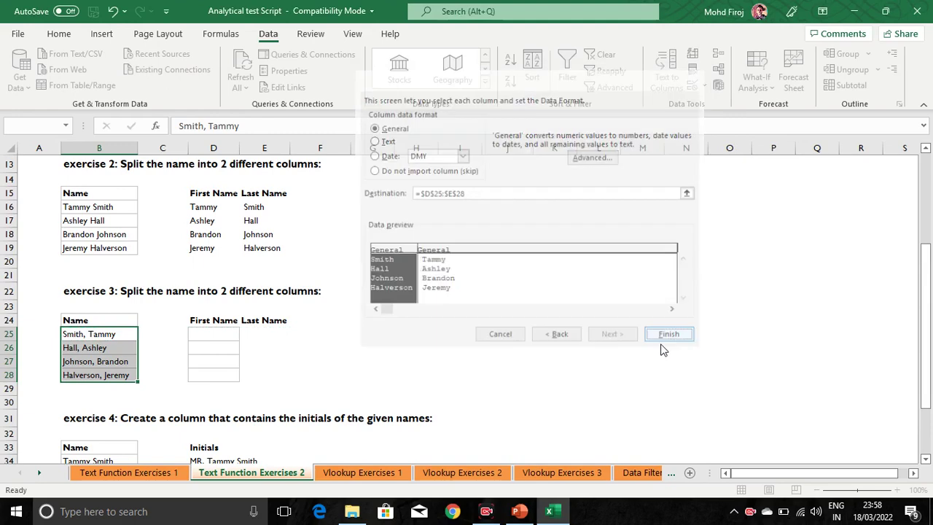
pyautogui.click(442, 292)
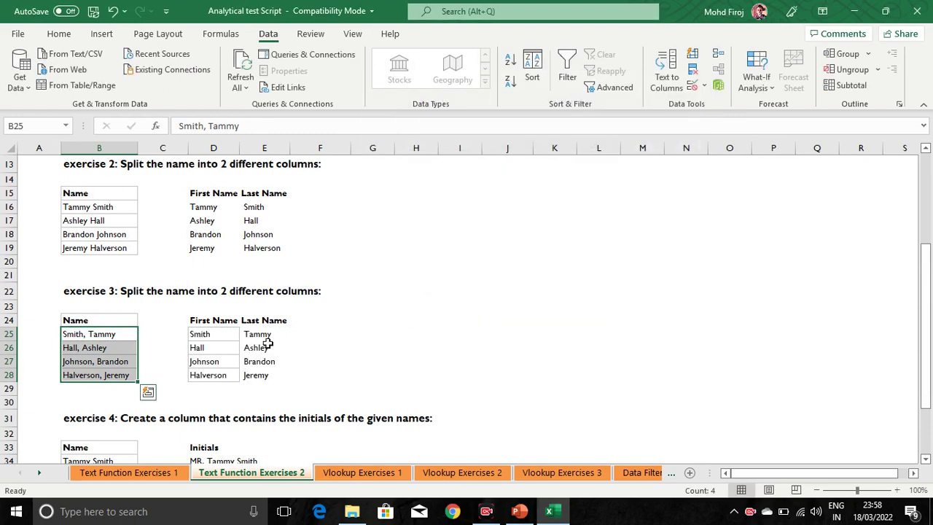
# Clear the comma-split names from D25:E28 in exercise 3.
pyautogui.moveTo(207, 333); pyautogui.dragTo(262, 383)
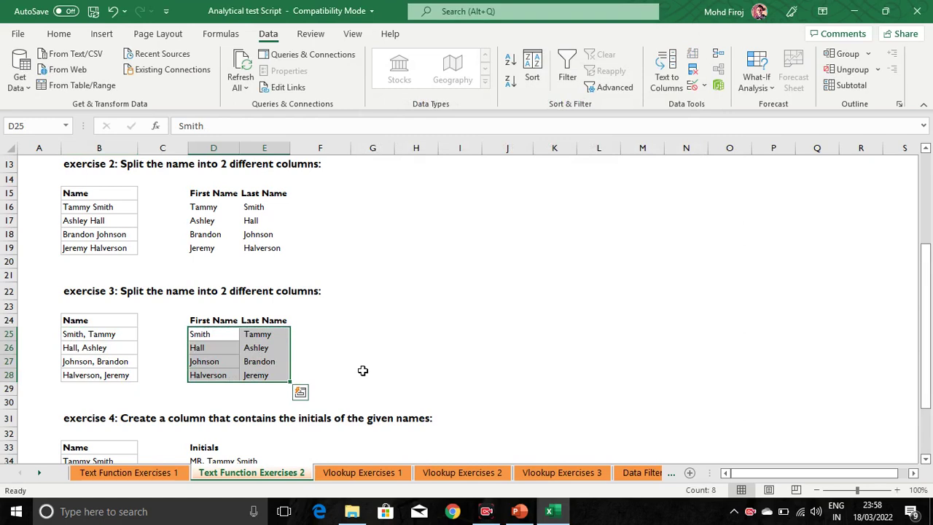
pyautogui.scroll(-1, 363, 370)
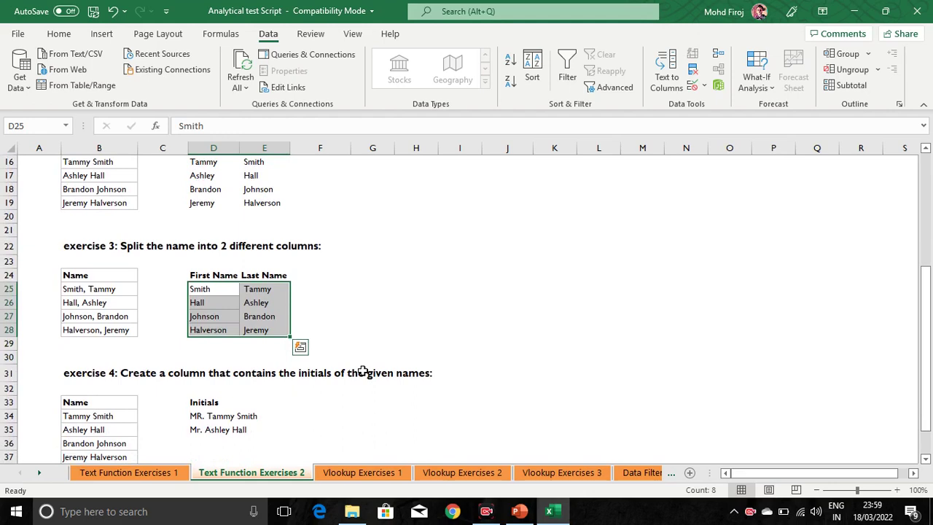
pyautogui.press('Delete')
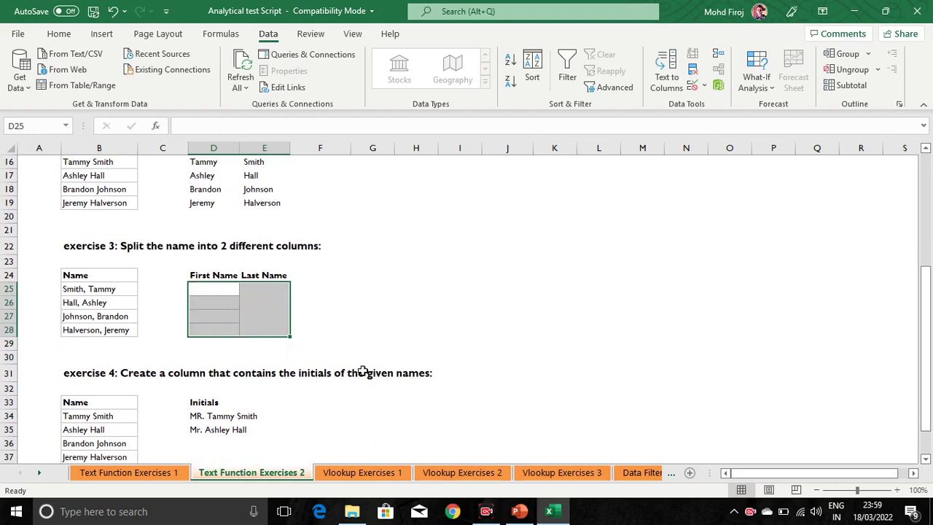
# Copy the LEFT formula from D16 in exercise 2 into D25 of exercise 3.
pyautogui.scroll(1, 246, 271)
pyautogui.click(204, 208)
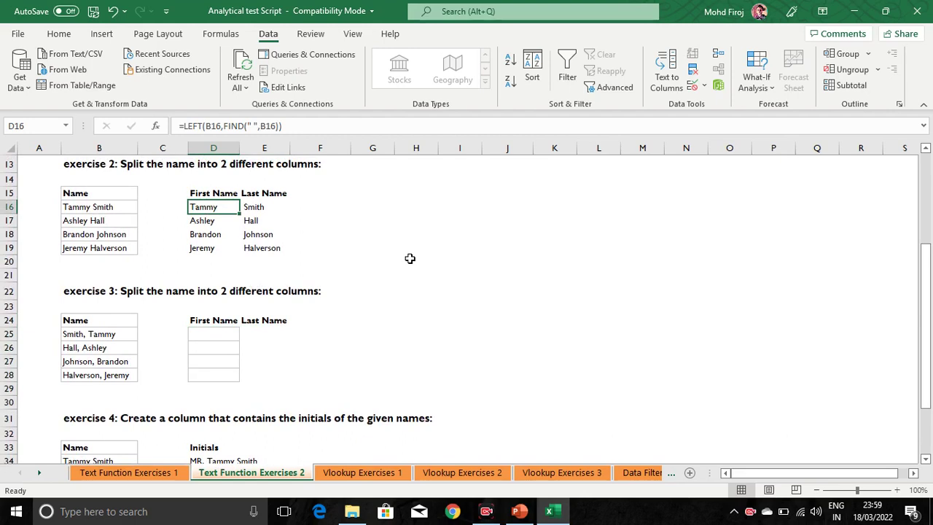
pyautogui.hotkey('ctrl', 'c')
pyautogui.press('Down')
pyautogui.press('Down')
pyautogui.press('Down')
pyautogui.press('Down')
pyautogui.press('Down')
pyautogui.press('Down')
pyautogui.press('Down')
pyautogui.press('Down')
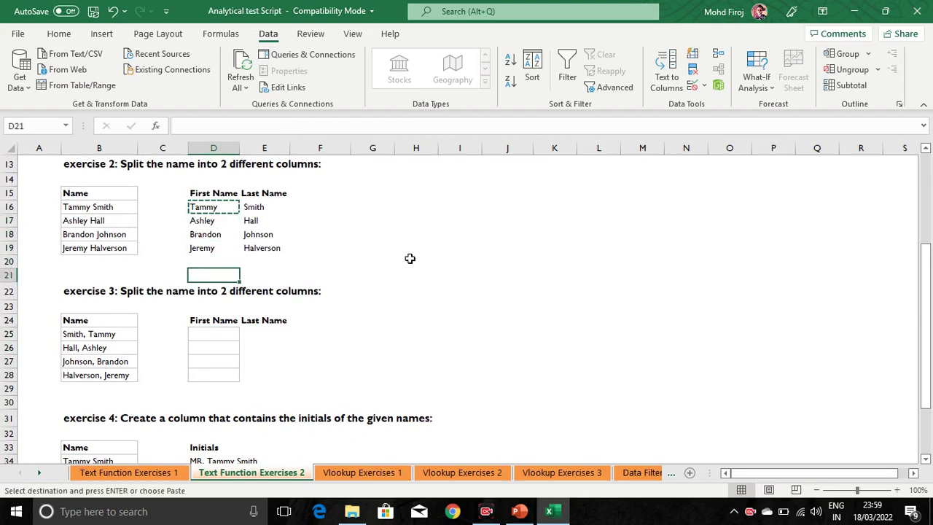
pyautogui.press('Down')
pyautogui.press('Return')
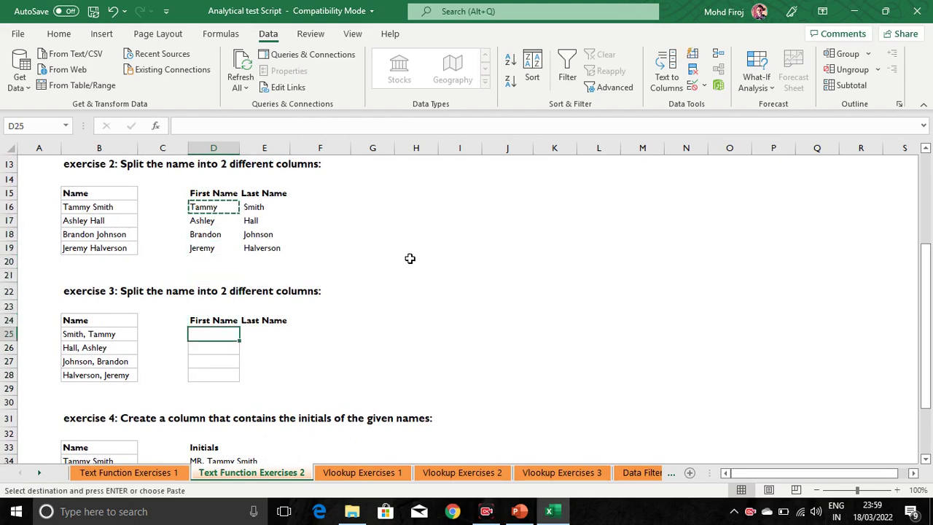
# Change the FIND text in D25 to a comma, making the formula =LEFT(B25,FIND(",",B25)).
pyautogui.press('F2')
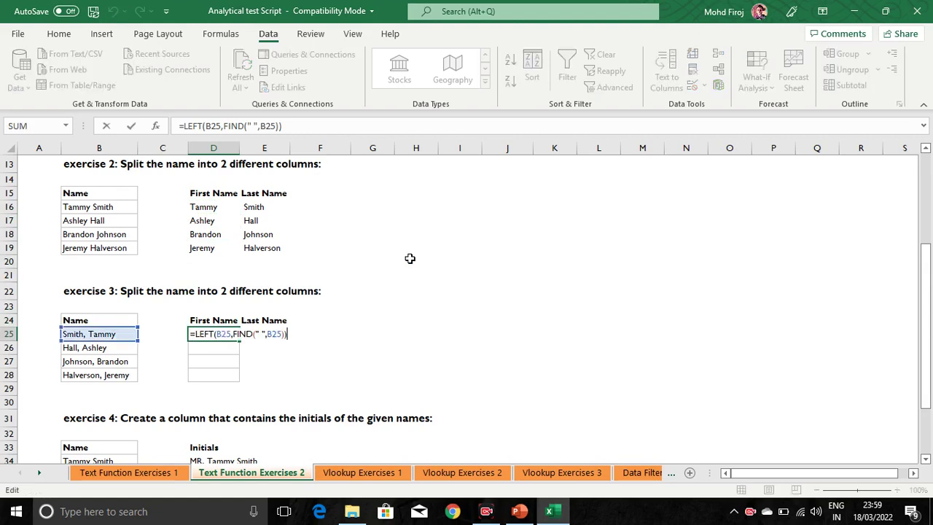
pyautogui.click(266, 334)
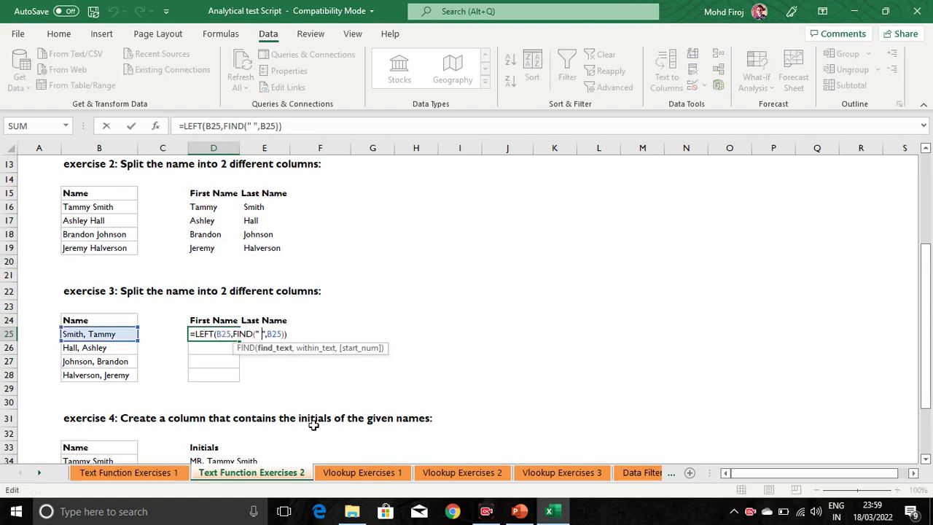
pyautogui.press('BackSpace')
pyautogui.write(',')
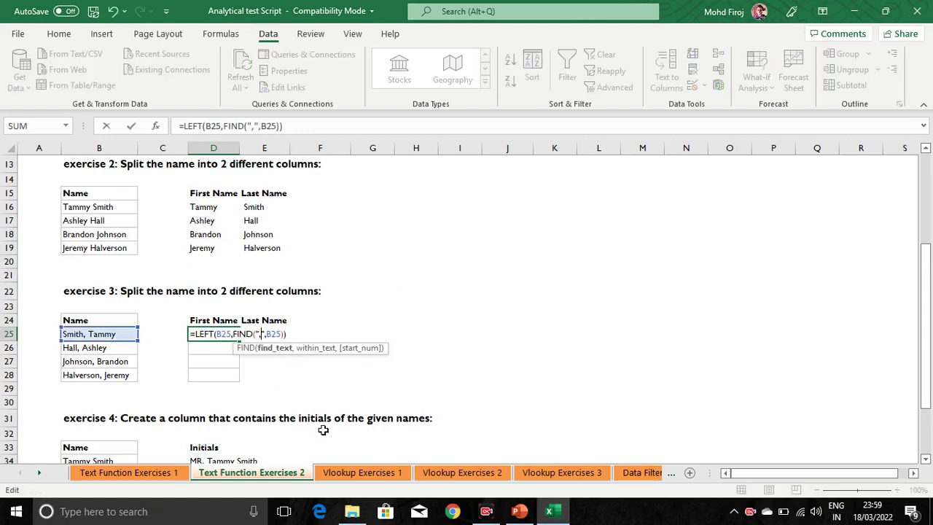
pyautogui.press('Return')
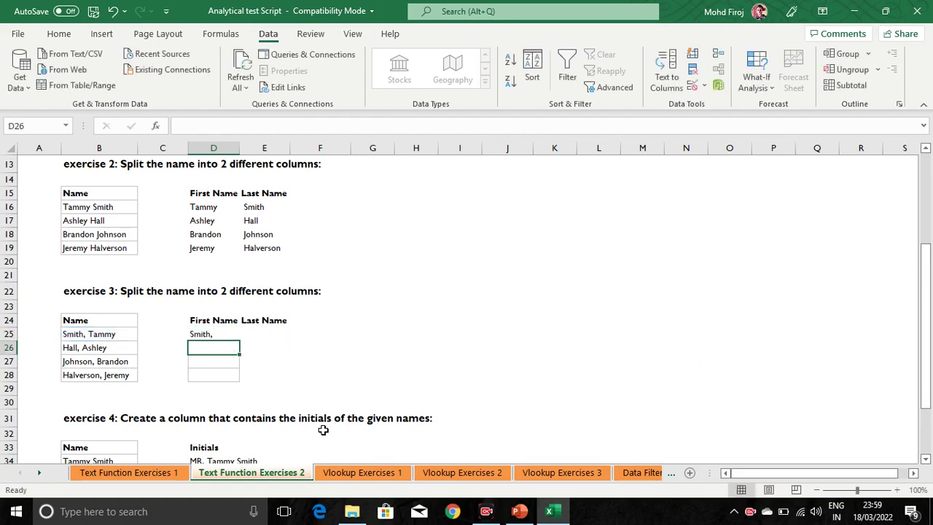
# Subtract 1 from the FIND result in D25 so the formula reads =LEFT(B25,FIND(",",B25)-1).
pyautogui.press('Up')
pyautogui.press('F2')
pyautogui.press('Left')
pyautogui.press('Left')
pyautogui.press('Right')
pyautogui.write('-1')
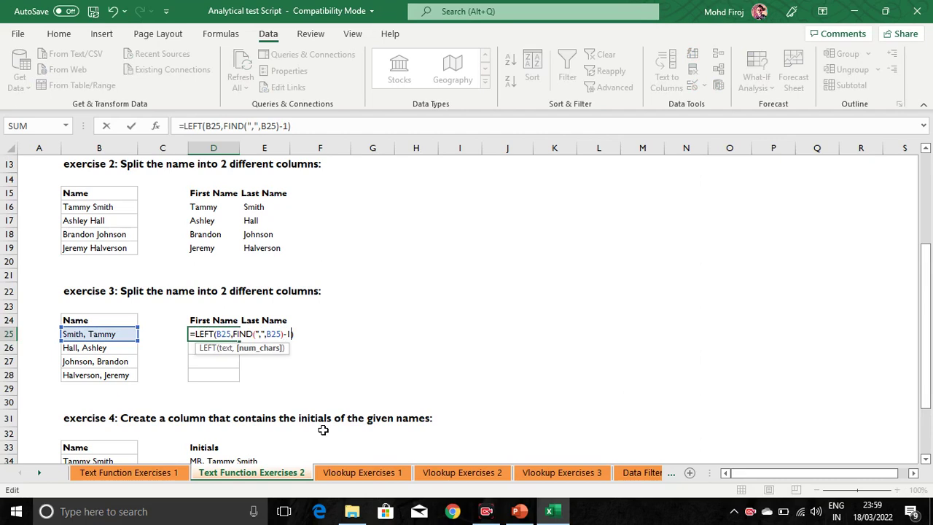
pyautogui.press('Return')
# Copy the LEFT formula from D25 down to D28 and review the copied cells.
pyautogui.press('Up')
pyautogui.hotkey('ctrl', 'c')
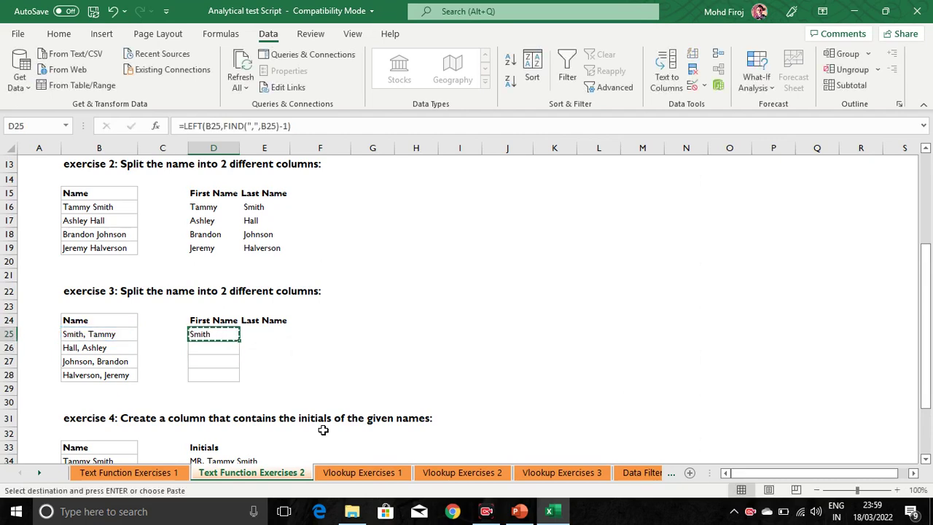
pyautogui.hotkey('shift', 'Down')
pyautogui.hotkey('shift', 'Down')
pyautogui.hotkey('shift', 'Down')
pyautogui.hotkey('shift', 'Down')
pyautogui.hotkey('shift', 'Up')
pyautogui.press('Return')
pyautogui.press('Down')
pyautogui.press('Down')
pyautogui.press('Down')
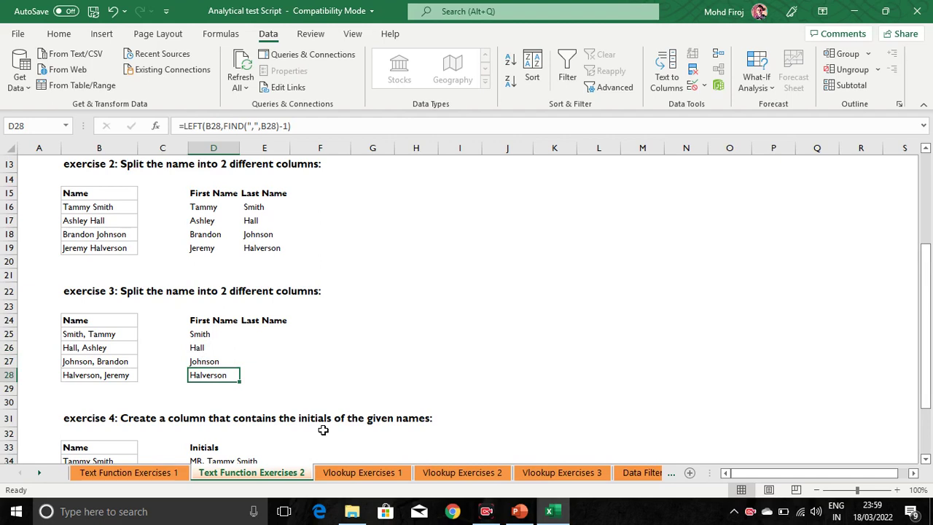
# Copy the MID formula from E19 in exercise 2 into E25 of exercise 3.
pyautogui.press('Up')
pyautogui.press('Up')
pyautogui.press('Up')
pyautogui.press('Up')
pyautogui.press('Up')
pyautogui.press('Up')
pyautogui.press('Up')
pyautogui.press('Up')
pyautogui.press('Up')
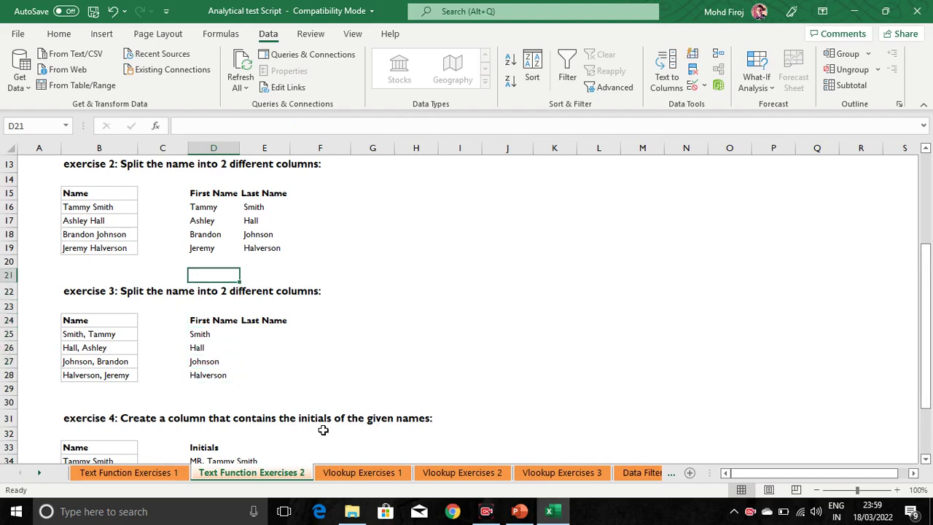
pyautogui.press('Up')
pyautogui.press('Right')
pyautogui.press('Down')
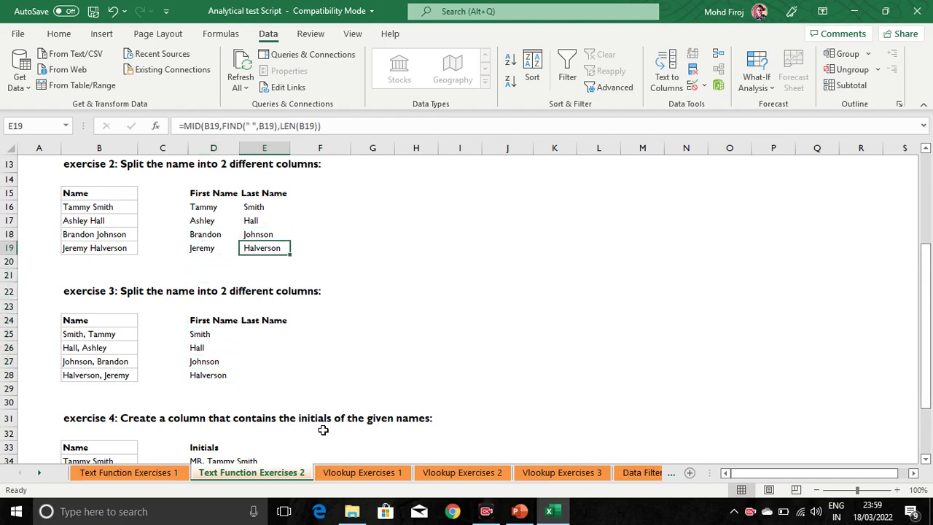
pyautogui.hotkey('ctrl', 'c')
pyautogui.press('Down')
pyautogui.press('Down')
pyautogui.press('Down')
pyautogui.press('Down')
pyautogui.press('Down')
pyautogui.press('Down')
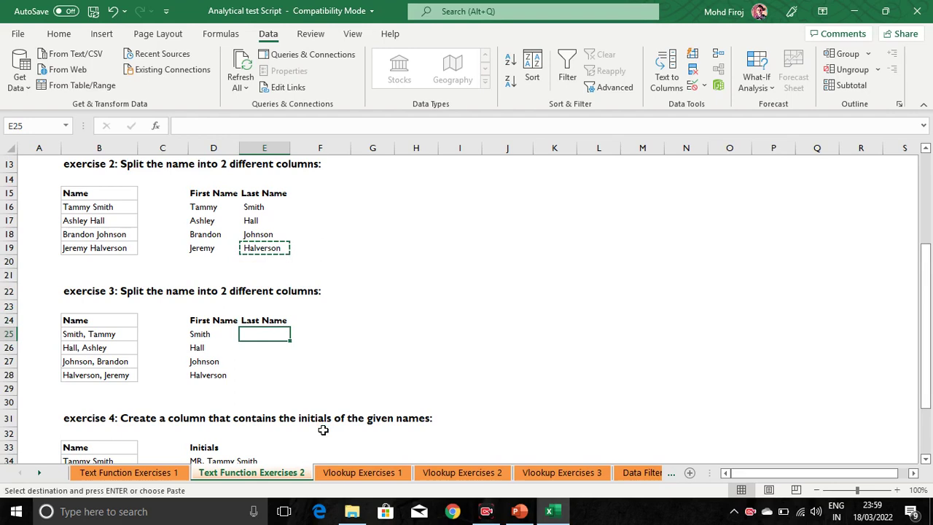
pyautogui.press('Return')
# Copy the MID formula from E25 down to E28 and review the copied formulas.
pyautogui.hotkey('ctrl', 'c')
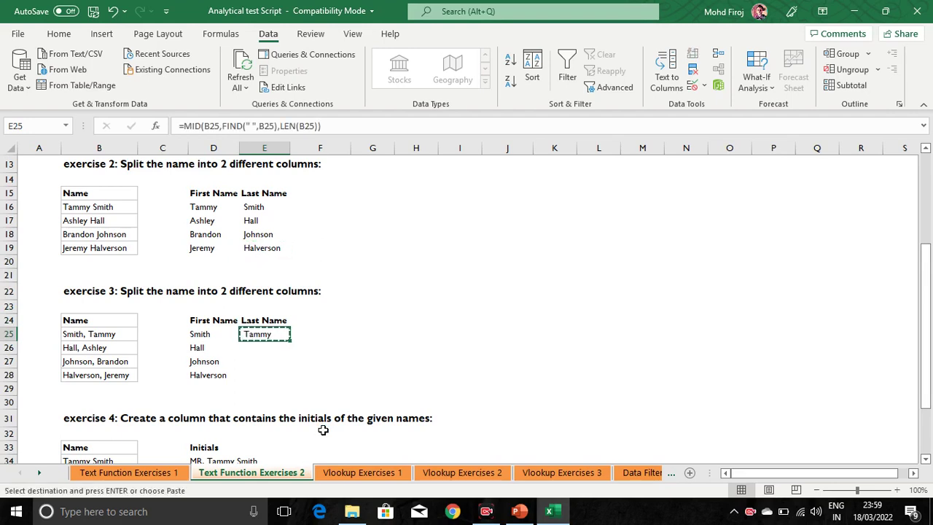
pyautogui.hotkey('shift', 'Down')
pyautogui.hotkey('shift', 'Down')
pyautogui.hotkey('shift', 'Down')
pyautogui.press('Return')
pyautogui.press('Down')
pyautogui.press('Down')
pyautogui.press('Down')
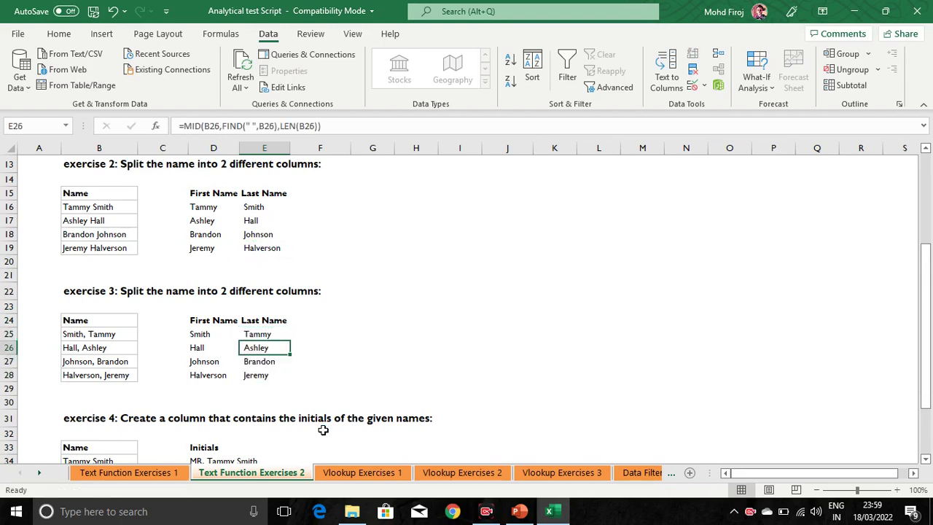
pyautogui.press('Down')
pyautogui.press('Up')
pyautogui.press('Up')
pyautogui.press('Up')
pyautogui.press('Up')
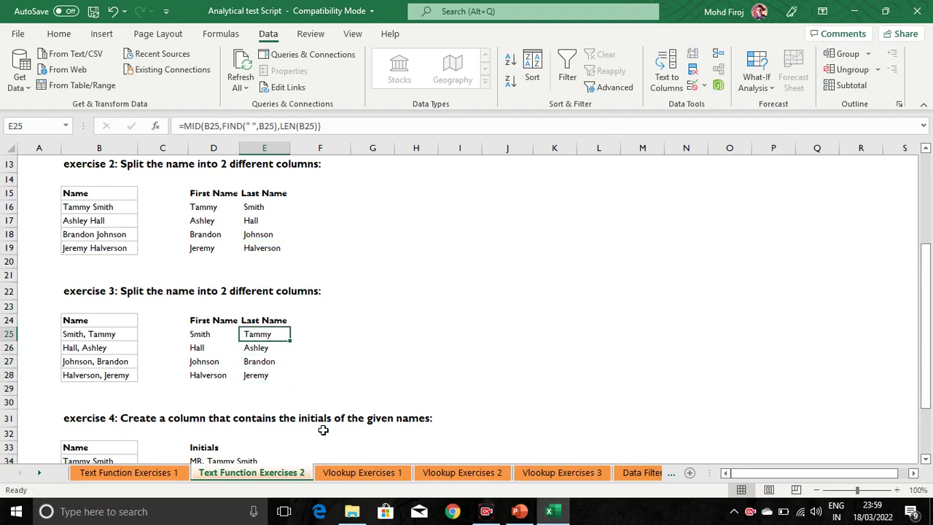
pyautogui.press('Left')
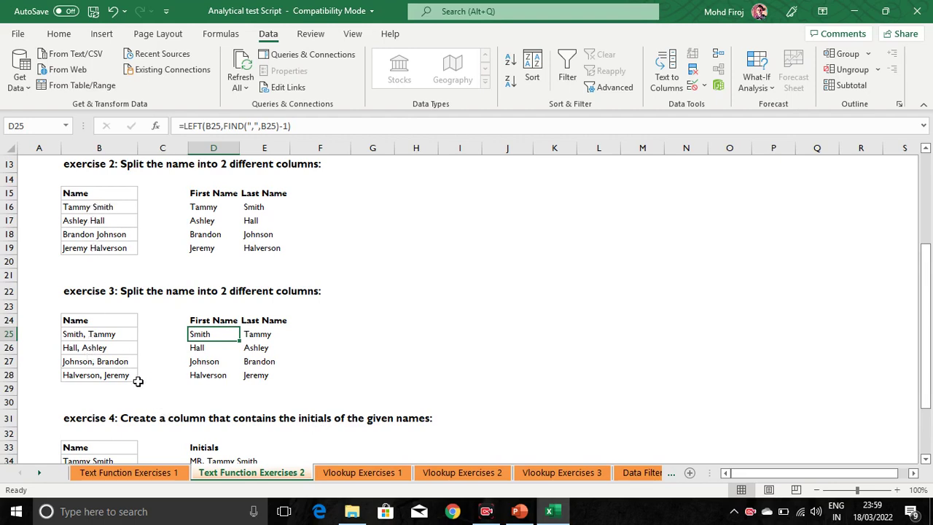
# Clear the MID formulas from E25:E28 and the LEFT formulas from D25:D28.
pyautogui.moveTo(209, 334); pyautogui.dragTo(277, 376)
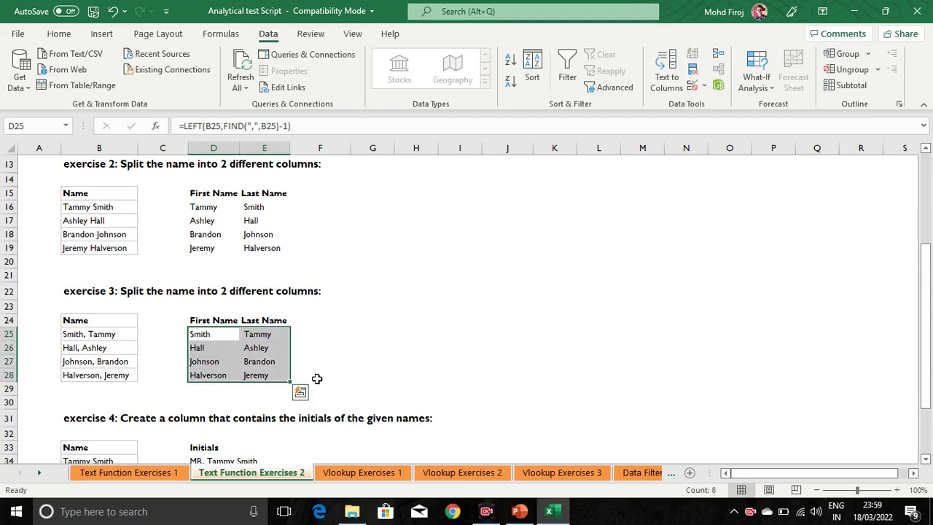
pyautogui.click(241, 334)
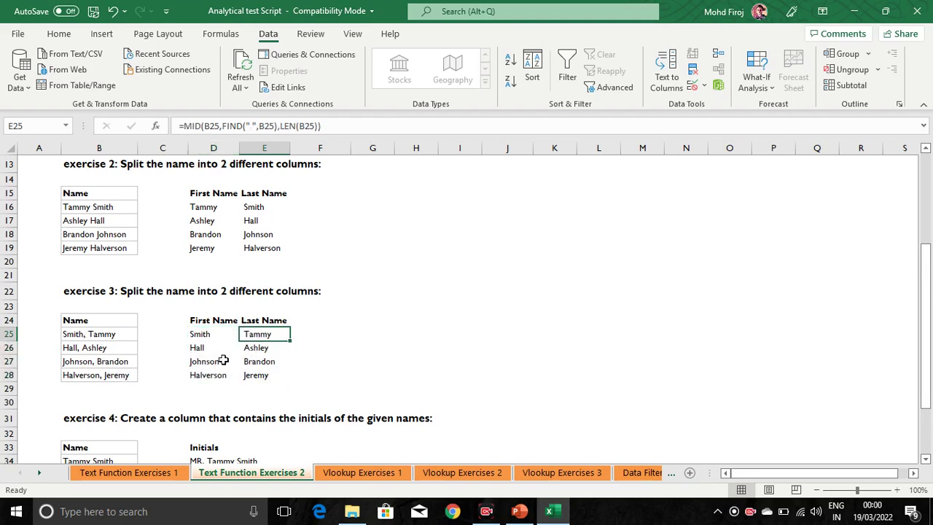
pyautogui.press('Left')
pyautogui.press('Right')
pyautogui.hotkey('ctrl', 'shift', 'Down')
pyautogui.press('Delete')
pyautogui.press('Left')
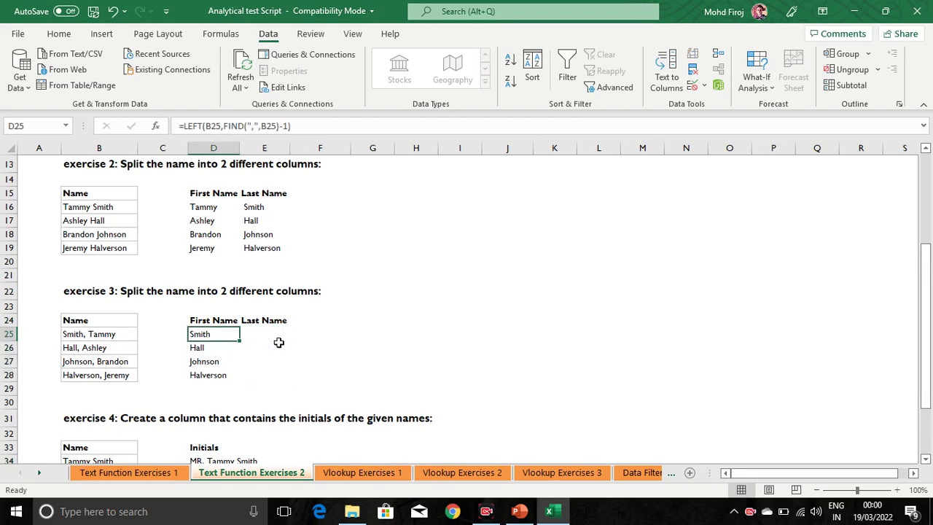
pyautogui.hotkey('ctrl', 'shift', 'Down')
pyautogui.press('Delete')
pyautogui.press('Right')
pyautogui.press('Left')
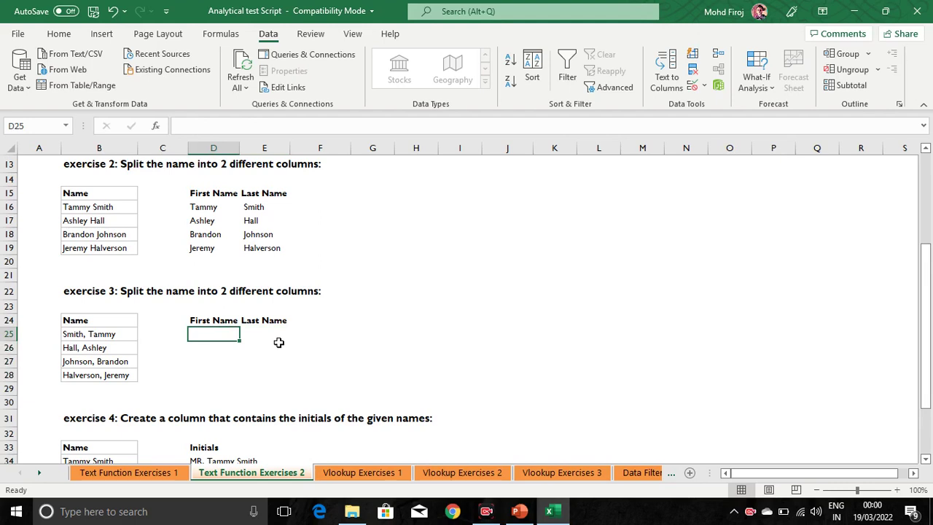
pyautogui.write('=')
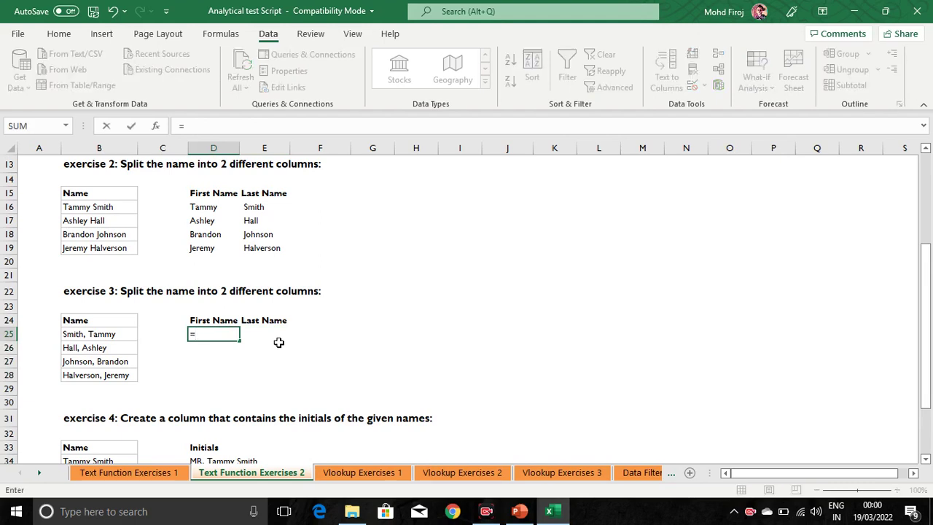
pyautogui.write('mid')
pyautogui.press('Tab')
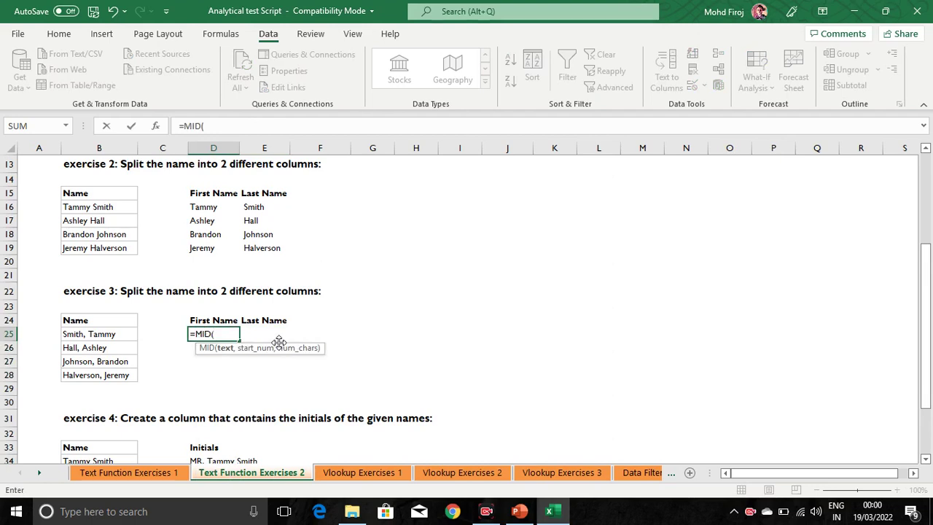
pyautogui.press('Escape')
# Copy the MID formula from E19 in exercise 2 into the first First Name cell, D25, of exercise 3.
pyautogui.press('Up')
pyautogui.press('Up')
pyautogui.press('Up')
pyautogui.press('Up')
pyautogui.press('Up')
pyautogui.press('Right')
pyautogui.press('Up')
pyautogui.hotkey('ctrl', 'c')
pyautogui.press('Down')
pyautogui.press('Down')
pyautogui.press('Down')
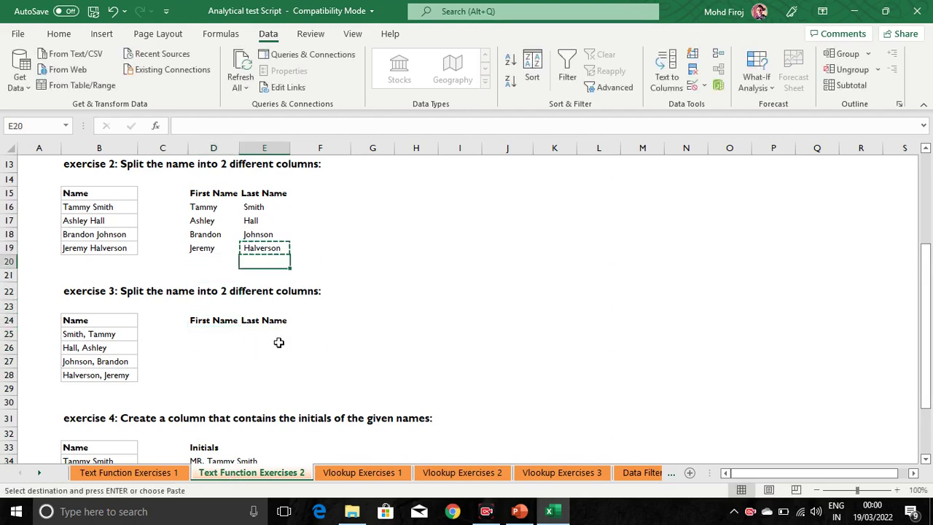
pyautogui.press('Left')
pyautogui.press('Down')
pyautogui.press('Down')
pyautogui.press('Down')
pyautogui.press('Return')
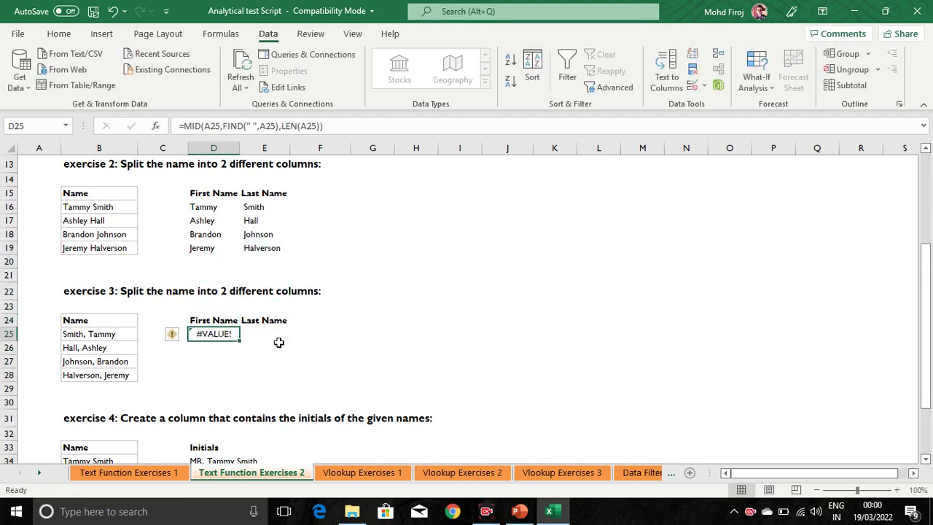
# Repoint all three references in D25 to B25 so the formula reads =MID(B25,FIND(" ",B25),LEN(B25)).
pyautogui.press('XF86MonBrightnessDown')
pyautogui.press('F2')
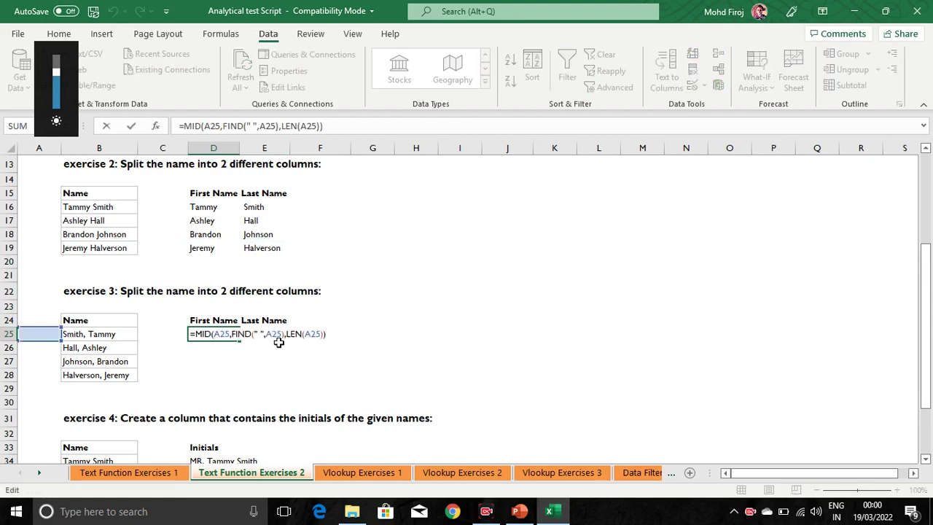
pyautogui.moveTo(47, 339); pyautogui.dragTo(118, 334)
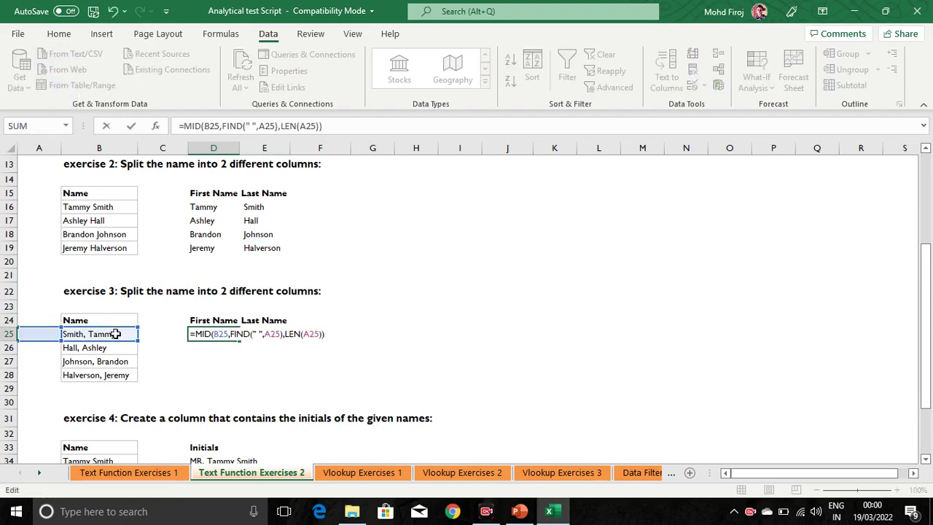
pyautogui.moveTo(50, 342); pyautogui.dragTo(109, 340)
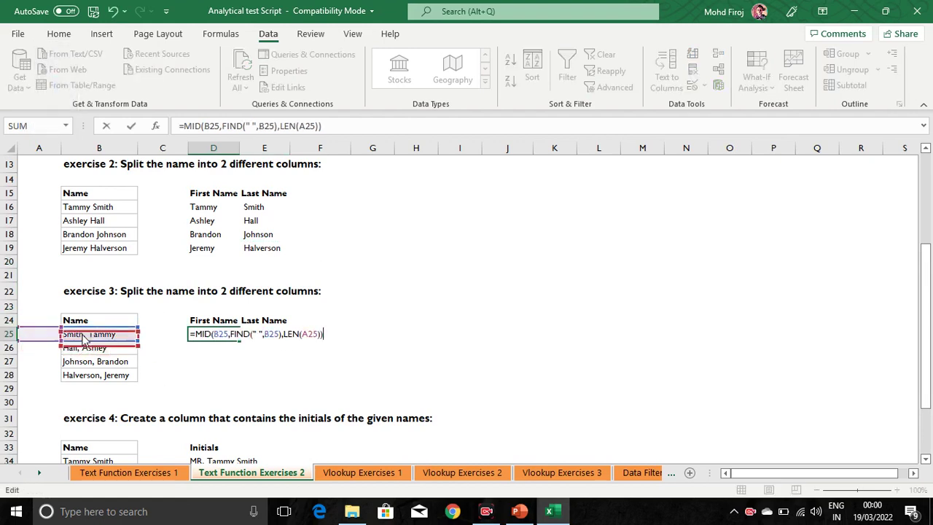
pyautogui.moveTo(42, 348); pyautogui.dragTo(123, 336)
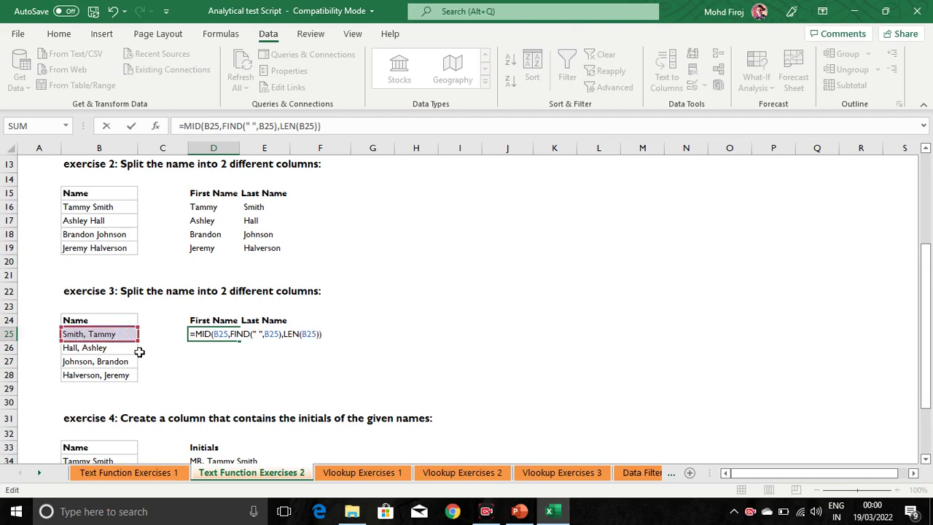
pyautogui.press('Return')
pyautogui.press('Up')
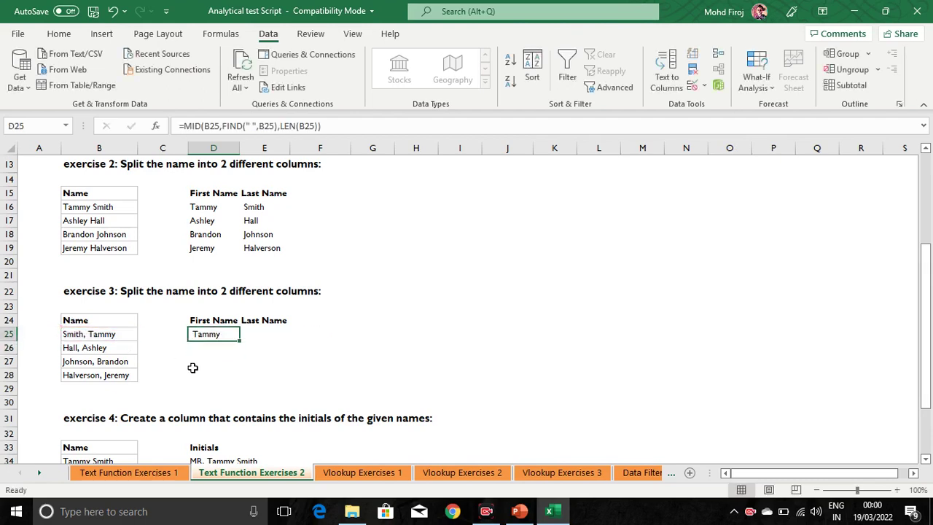
# Copy the MID formula from D25 down through D28 to fill exercise 3's First Name column.
pyautogui.press('F2')
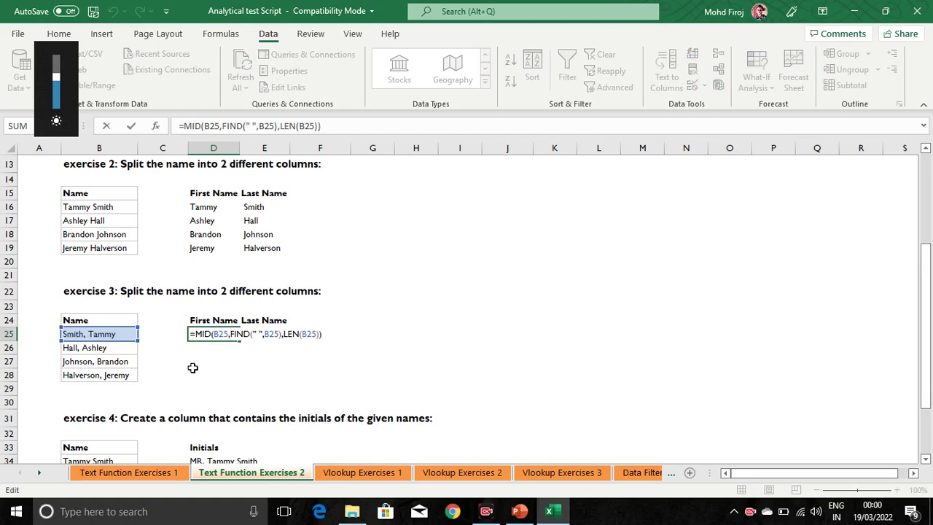
pyautogui.press('Escape')
pyautogui.hotkey('ctrl', 'c')
pyautogui.hotkey('shift', 'Down')
pyautogui.hotkey('shift', 'Down')
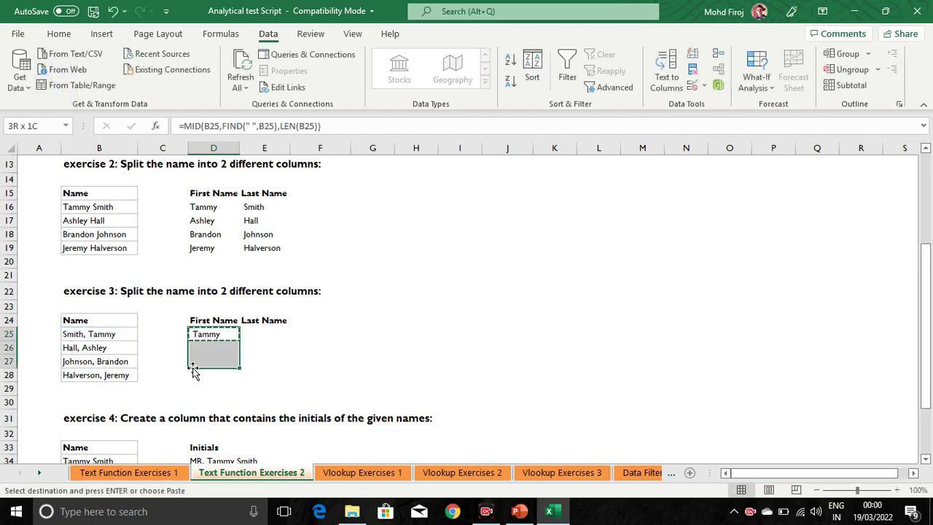
pyautogui.hotkey('shift', 'Down')
pyautogui.hotkey('ctrl', 'v')
pyautogui.press('Escape')
pyautogui.click(193, 373)
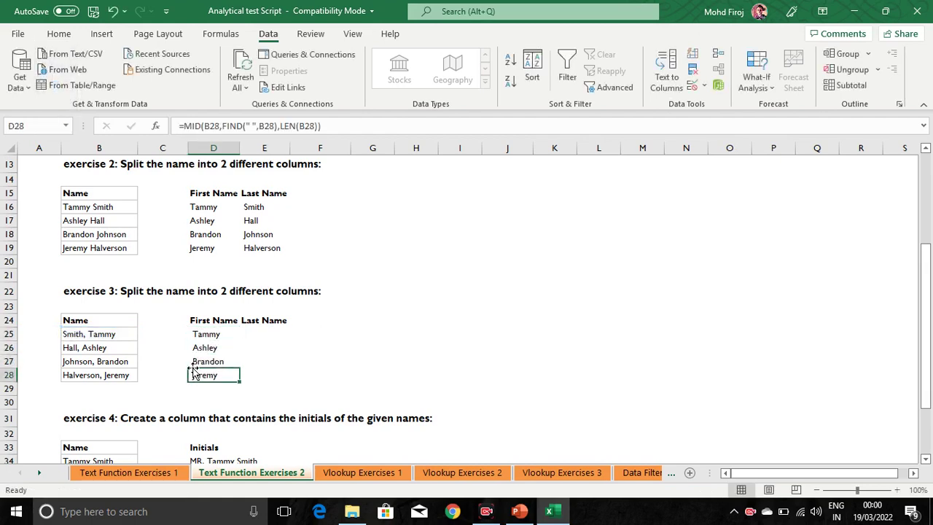
# Review the copied First Name formulas and results in D25:D28.
pyautogui.press('Up')
pyautogui.press('Up')
pyautogui.press('Up')
pyautogui.press('Down')
pyautogui.press('Down')
pyautogui.press('Down')
pyautogui.press('Up')
pyautogui.press('Up')
pyautogui.press('Up')
pyautogui.hotkey('shift', 'Down')
pyautogui.hotkey('shift', 'Down')
pyautogui.hotkey('shift', 'Down')
# Copy the LEFT formula from D19 in exercise 2 into the first Last Name cell, E25, of exercise 3.
pyautogui.click(256, 336)
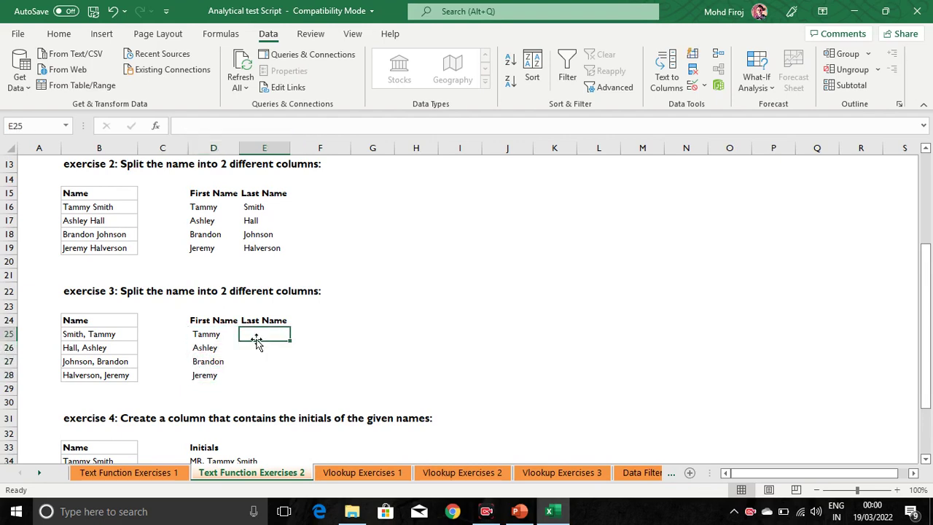
pyautogui.click(214, 336)
pyautogui.click(256, 338)
pyautogui.press('Left')
pyautogui.press('Right')
pyautogui.press('Up')
pyautogui.press('Up')
pyautogui.press('Left')
pyautogui.press('Up')
pyautogui.press('Up')
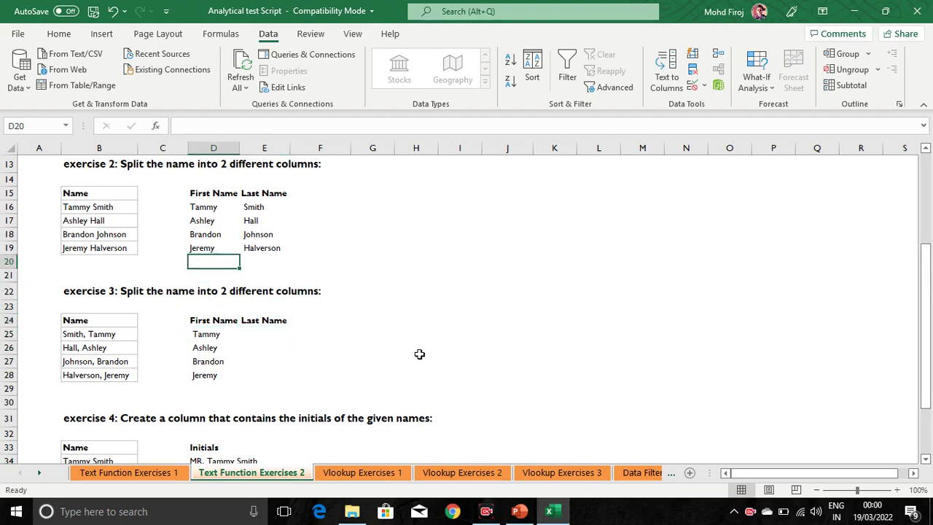
pyautogui.press('Up')
pyautogui.press('Up')
pyautogui.hotkey('ctrl', 'c')
pyautogui.press('Down')
pyautogui.press('Down')
pyautogui.press('Down')
pyautogui.press('Down')
pyautogui.press('Down')
pyautogui.press('Down')
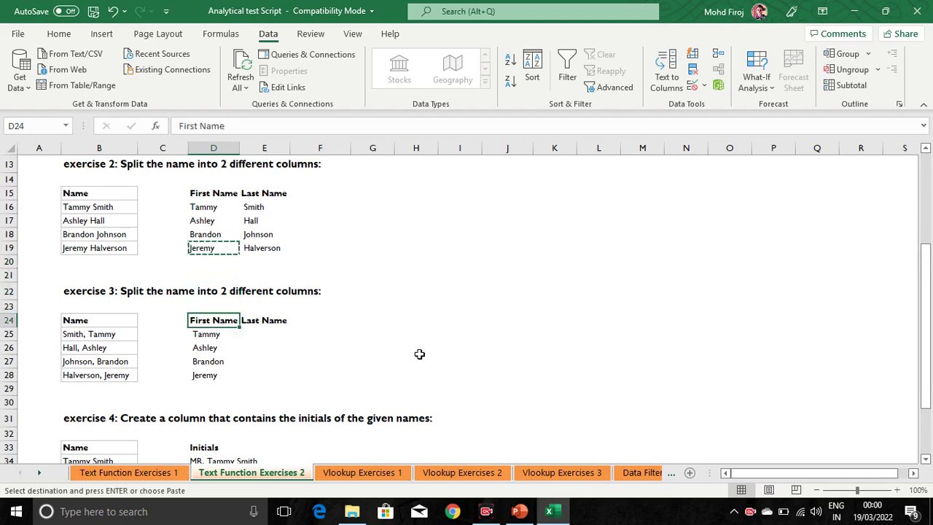
pyautogui.press('Right')
pyautogui.press('Return')
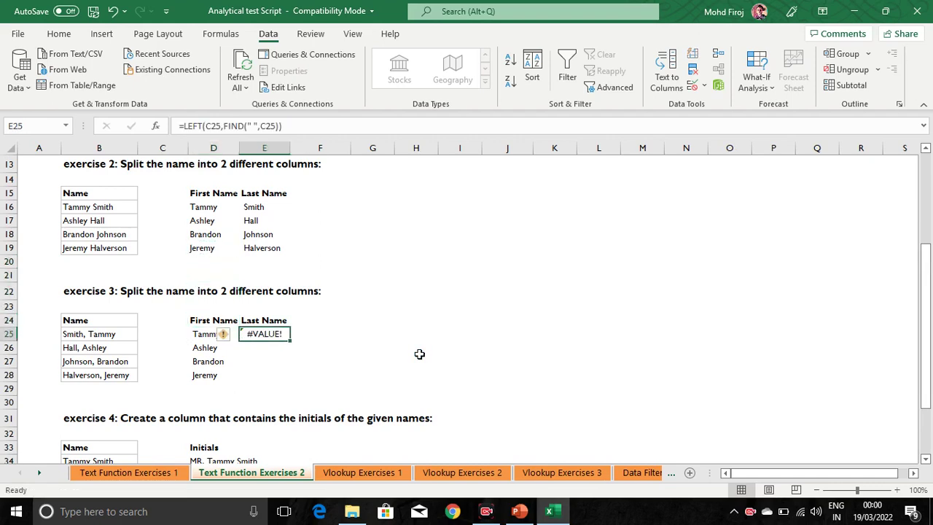
# Repoint both references in E25 to B25 so the formula reads =LEFT(B25,FIND(" ",B25)).
pyautogui.press('F2')
pyautogui.moveTo(154, 347); pyautogui.dragTo(107, 340)
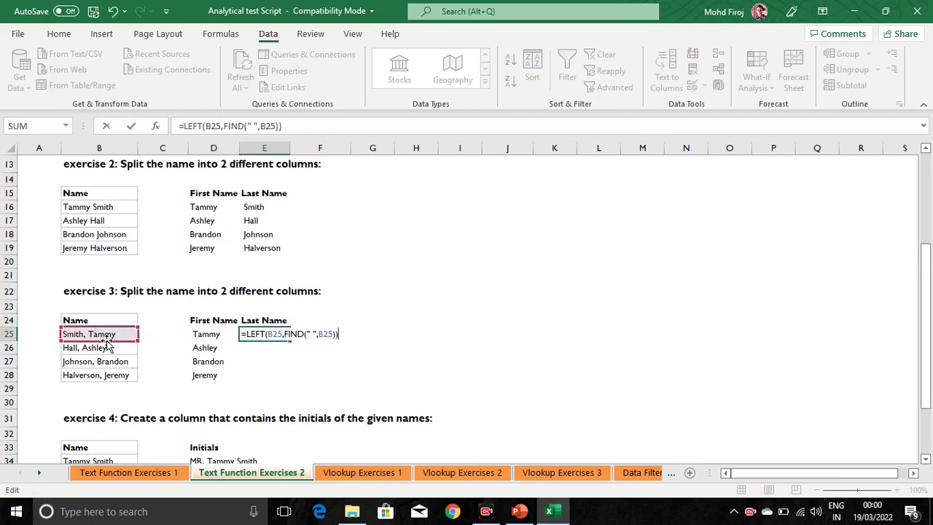
pyautogui.press('Return')
pyautogui.press('Up')
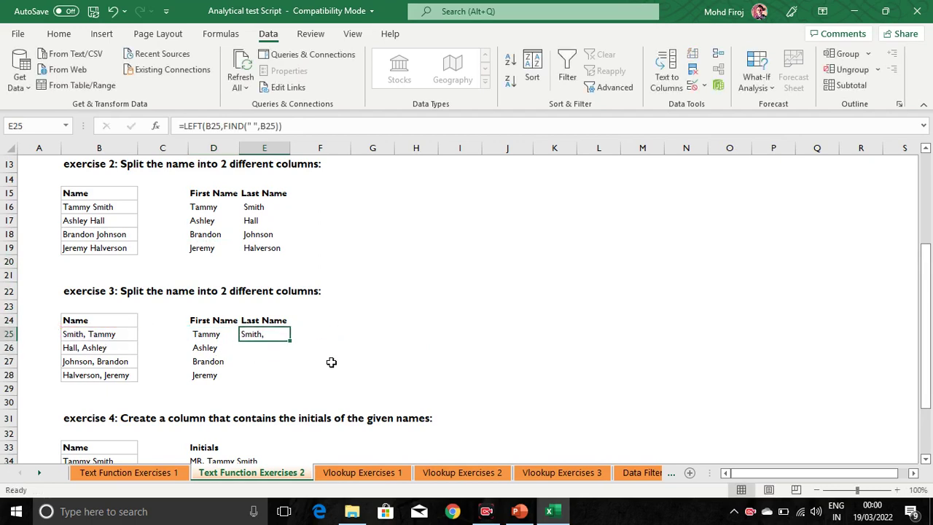
# Subtract 1 from the FIND result in E25 so the formula reads =LEFT(B25,FIND(" ",B25)-1).
pyautogui.press('F2')
pyautogui.press('Left')
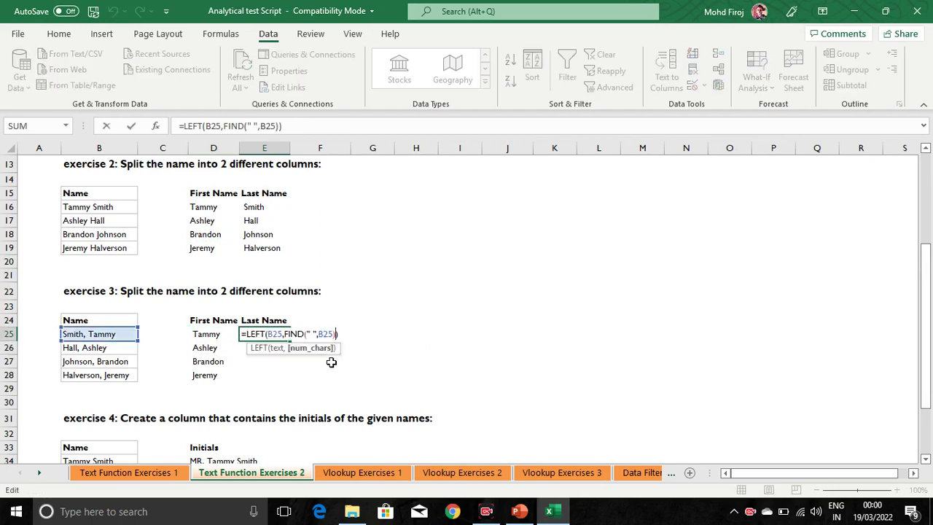
pyautogui.write('-1')
pyautogui.press('Return')
pyautogui.press('Up')
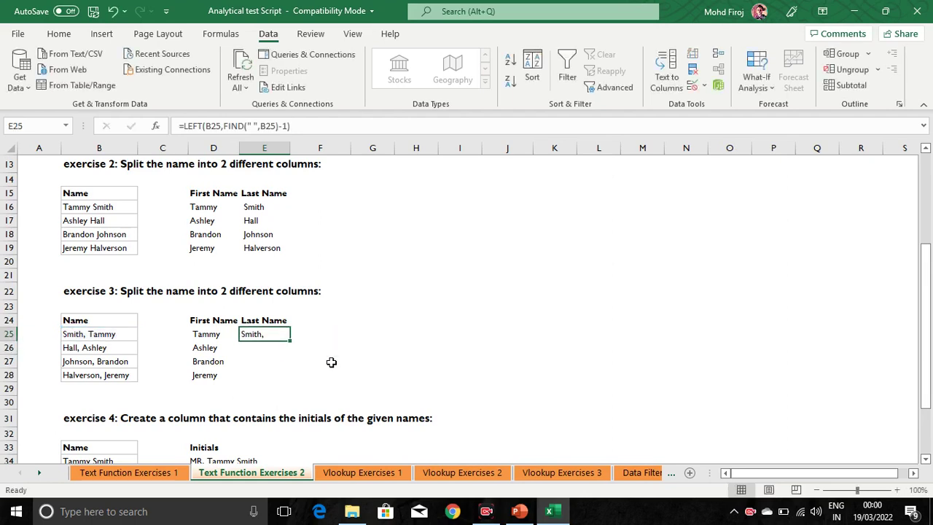
# Change the FIND text in E25 from a space to a comma, giving =LEFT(B25,FIND(",",B25)-1).
pyautogui.press('F2')
pyautogui.press('Left')
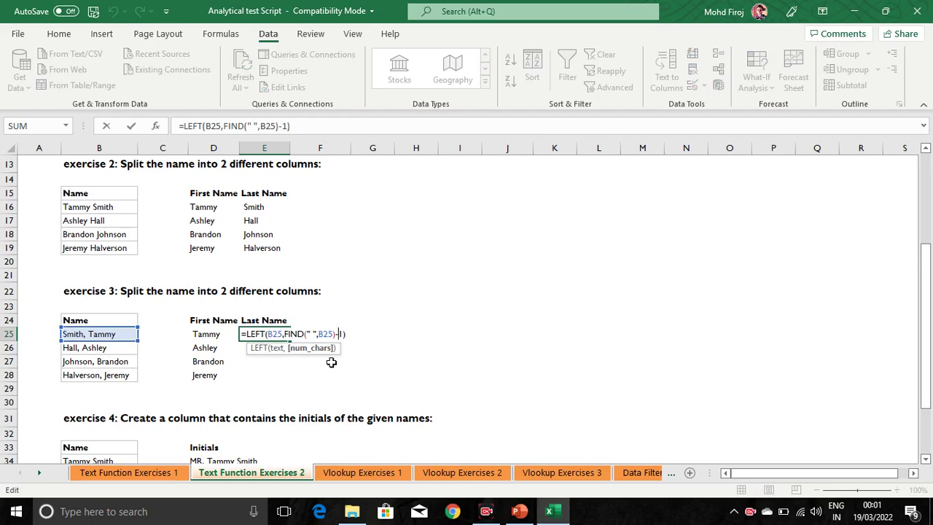
pyautogui.press('Left')
pyautogui.press('Left')
pyautogui.press('Left')
pyautogui.press('Left')
pyautogui.press('BackSpace')
pyautogui.write(',')
pyautogui.press('Return')
pyautogui.press('Up')
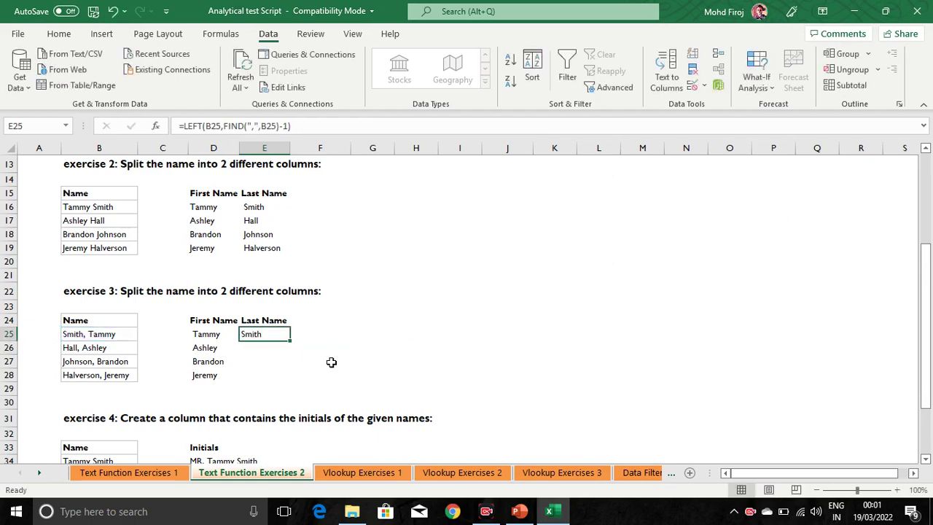
# Copy the LEFT formula from E25 down through E28 to fill exercise 3's Last Name column.
pyautogui.hotkey('ctrl', 'c')
pyautogui.hotkey('shift', 'Down')
pyautogui.hotkey('shift', 'Down')
pyautogui.hotkey('shift', 'Down')
pyautogui.press('Return')
pyautogui.press('Down')
pyautogui.press('Up')
pyautogui.hotkey('shift', 'Down')
pyautogui.hotkey('shift', 'Down')
pyautogui.hotkey('shift', 'Down')
pyautogui.hotkey('ctrl', 'v')
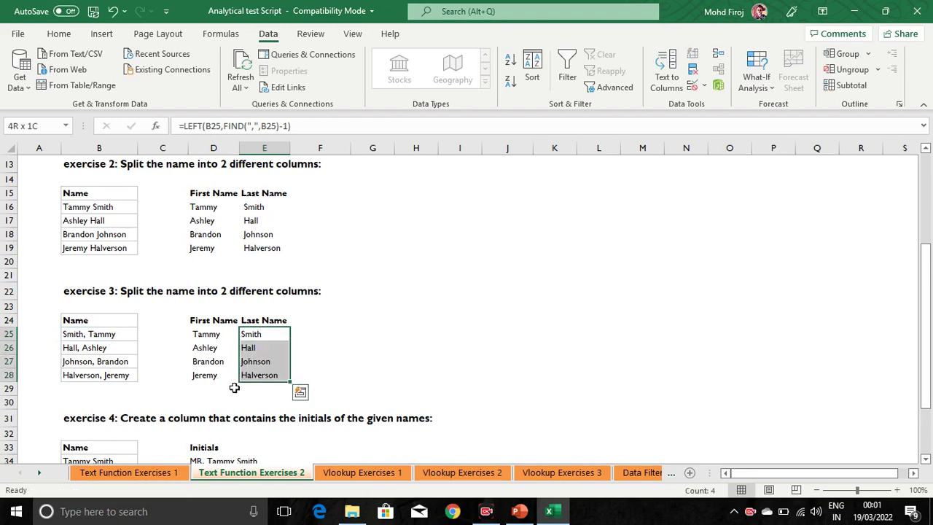
# Compare the Last Name results of exercise 3 in E25:E28 with those of exercise 2 in E16:E19.
pyautogui.click(109, 336)
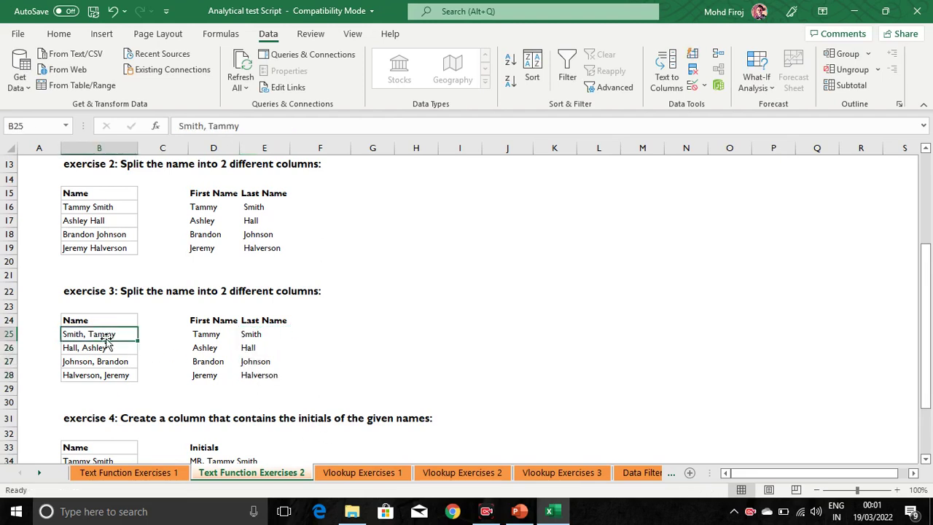
pyautogui.click(258, 335)
pyautogui.press('Down')
pyautogui.press('Down')
pyautogui.press('Down')
pyautogui.press('Down')
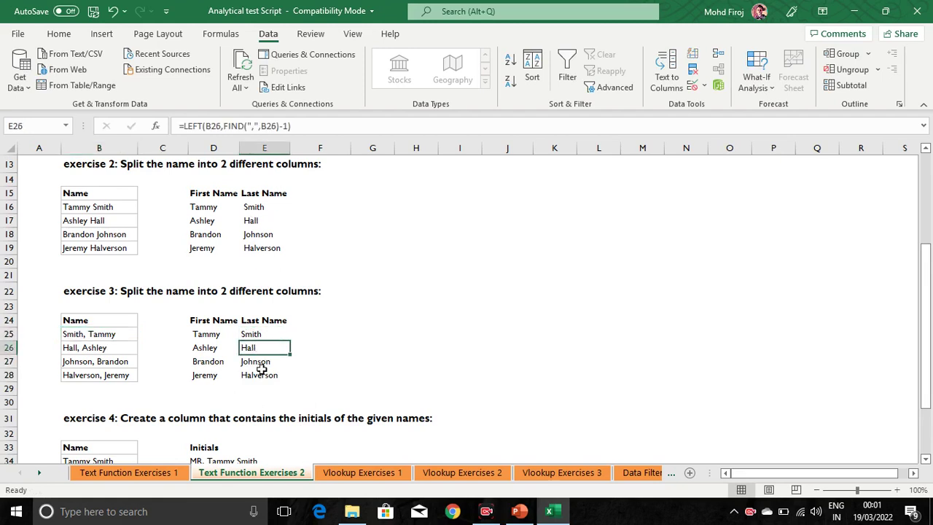
pyautogui.moveTo(255, 210); pyautogui.dragTo(258, 248)
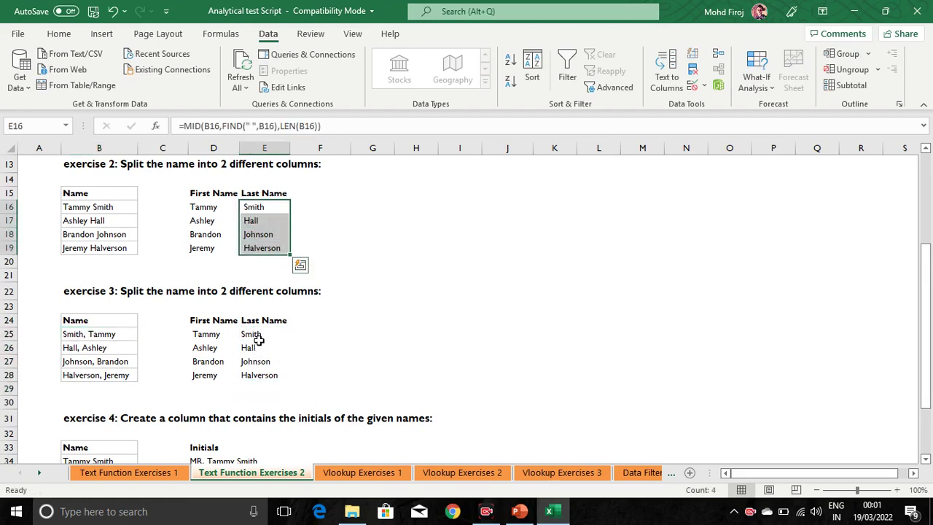
pyautogui.moveTo(258, 340); pyautogui.dragTo(250, 375)
# Inspect the existing CONCATENATE formula in exercise 4's D34, and clear the Initials entries in D34:D35.
pyautogui.scroll(-2, 320, 294)
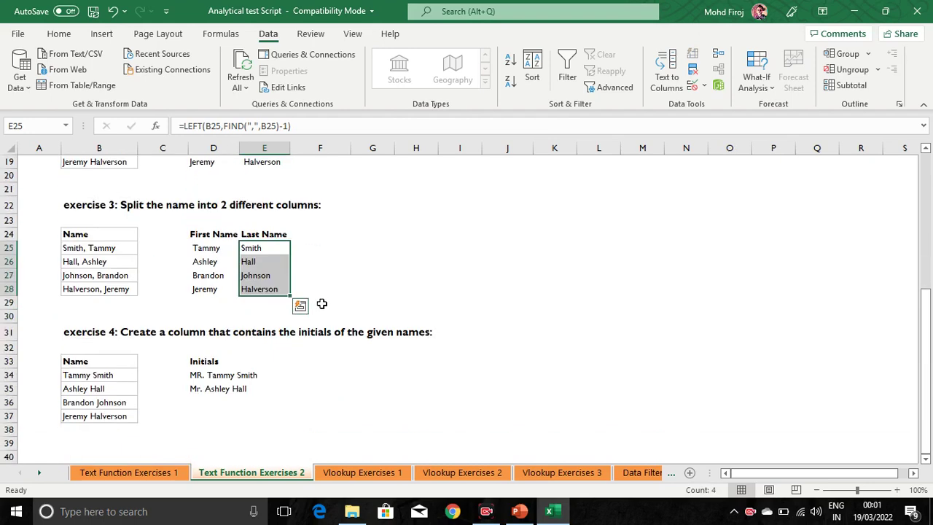
pyautogui.click(200, 378)
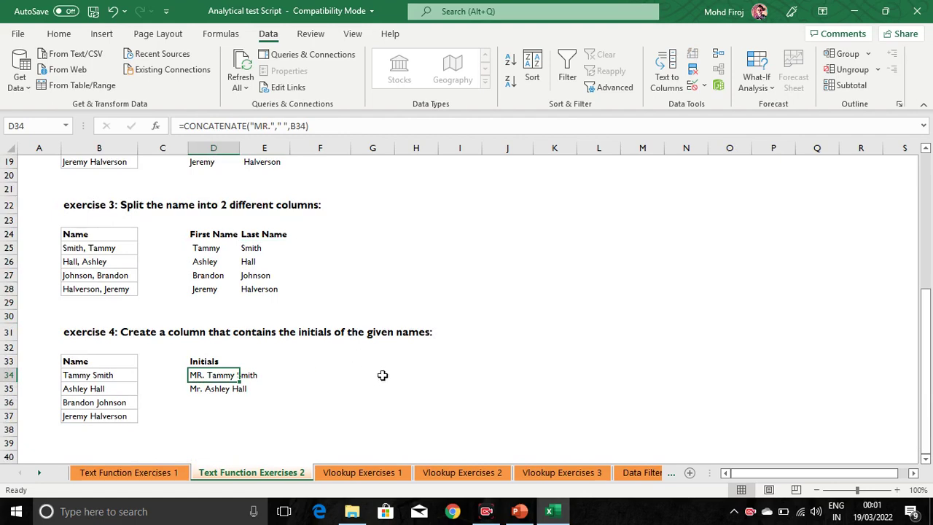
pyautogui.click(272, 126)
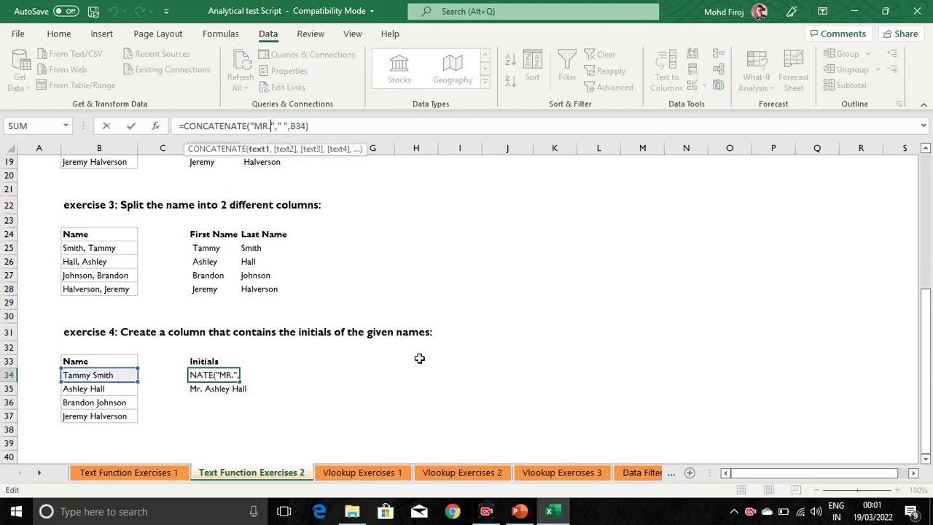
pyautogui.press('Return')
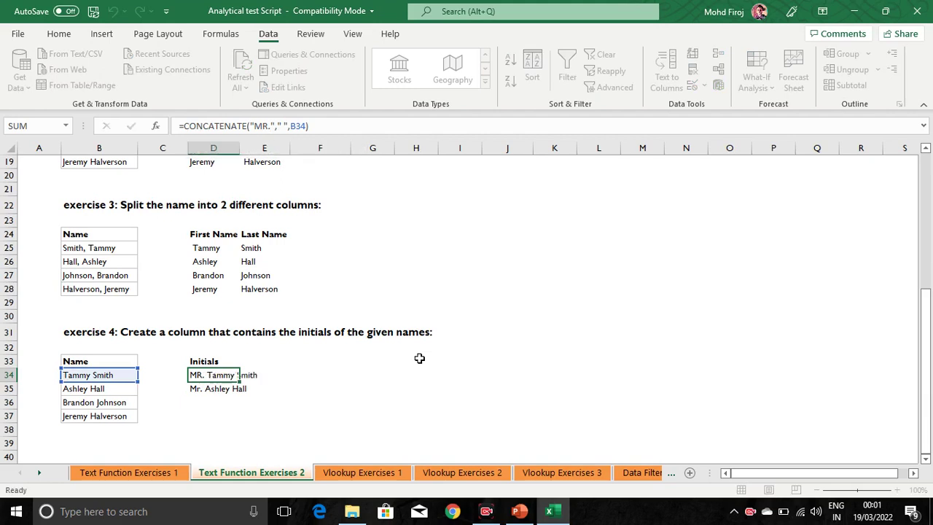
pyautogui.press('Up')
pyautogui.hotkey('shift', 'Down')
pyautogui.press('Delete')
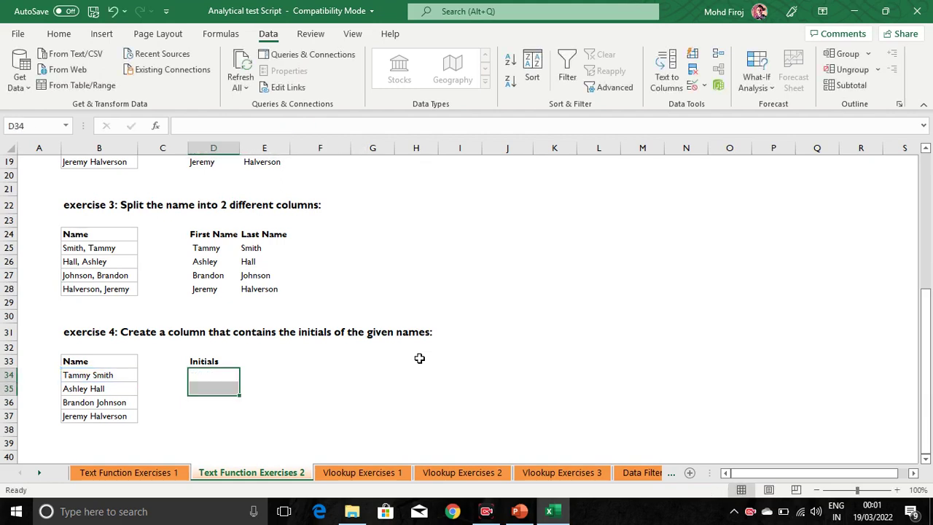
pyautogui.write('=conc')
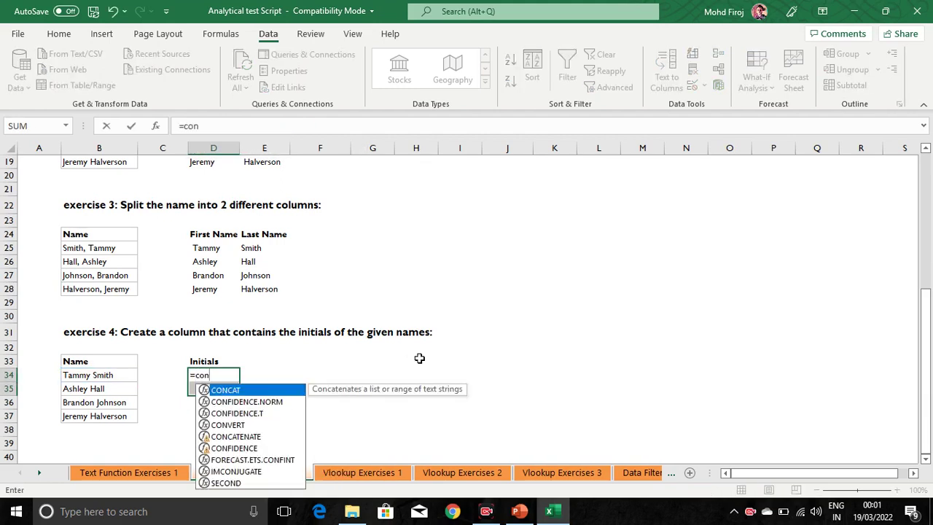
pyautogui.press('Tab')
pyautogui.press('Escape')
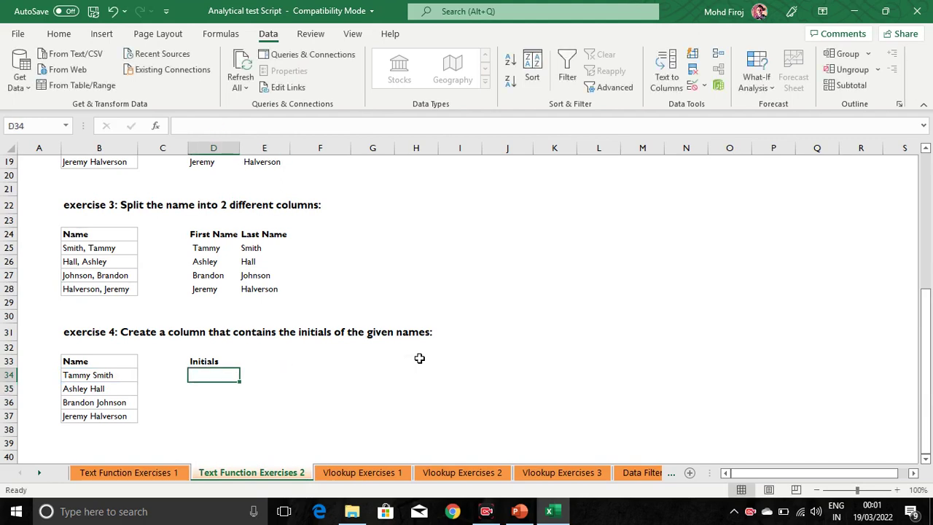
# Enter =CONCATENATE("Mr.",B34) in D34 as the first Initials formula of exercise 4.
pyautogui.write('=con')
pyautogui.press('Down')
pyautogui.press('Down')
pyautogui.press('Down')
pyautogui.press('Down')
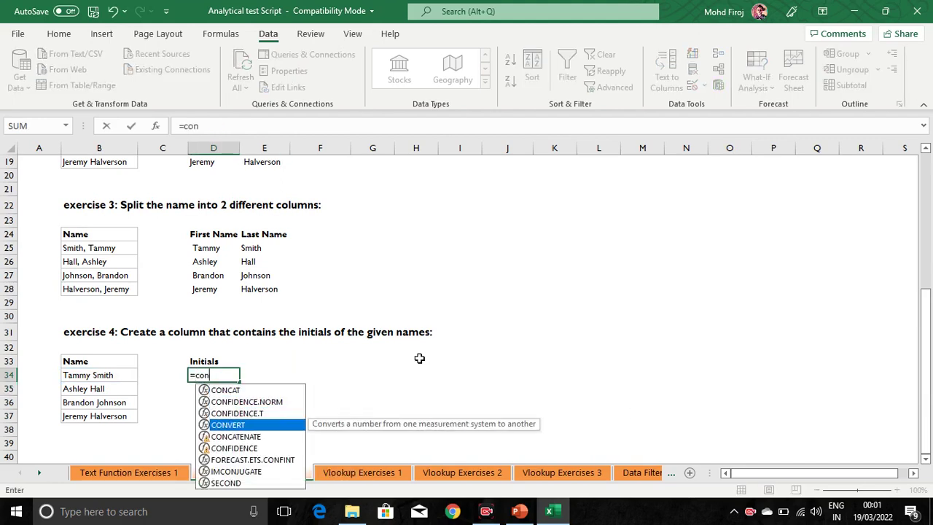
pyautogui.press('Tab')
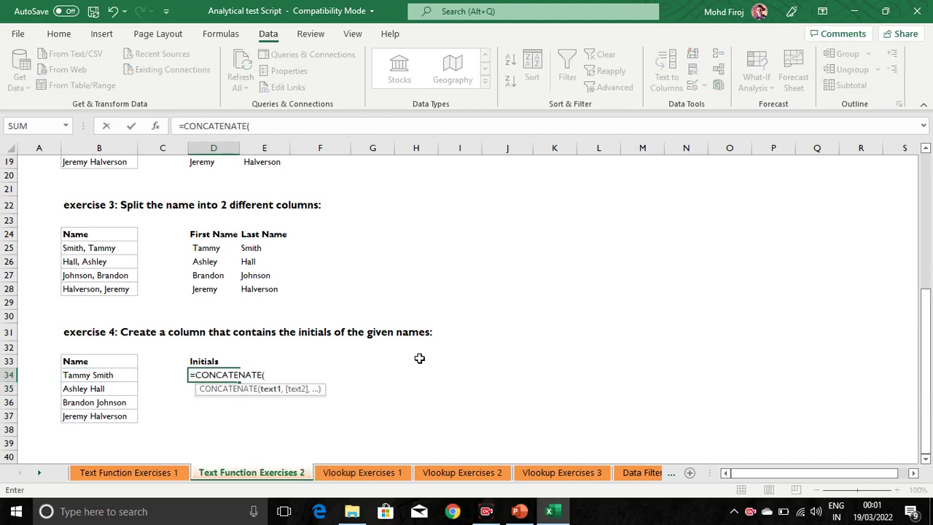
pyautogui.write('"Mr.",')
pyautogui.click(88, 376)
pyautogui.press('Return')
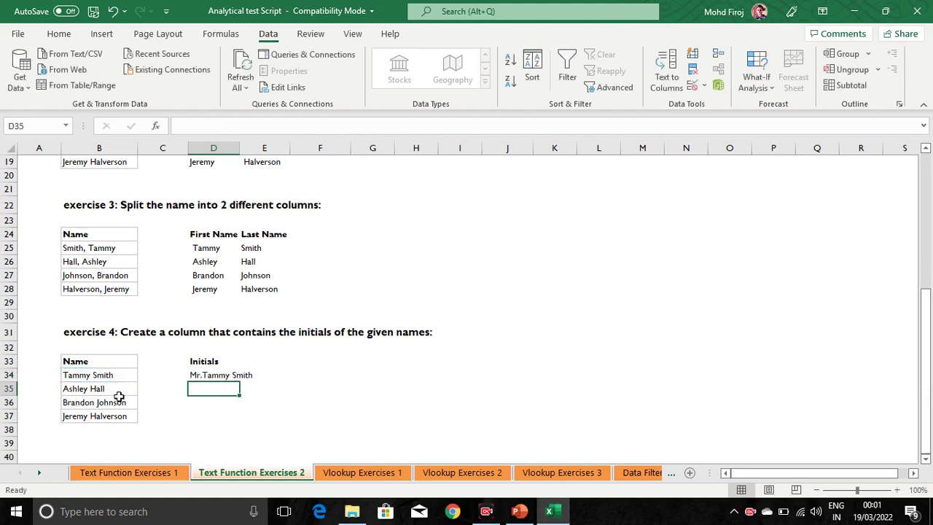
# Copy the CONCATENATE formula from D34 down through D37 to fill the Initials column.
pyautogui.press('Up')
pyautogui.hotkey('ctrl', 'c')
pyautogui.hotkey('shift', 'Down')
pyautogui.hotkey('shift', 'Down')
pyautogui.hotkey('shift', 'Down')
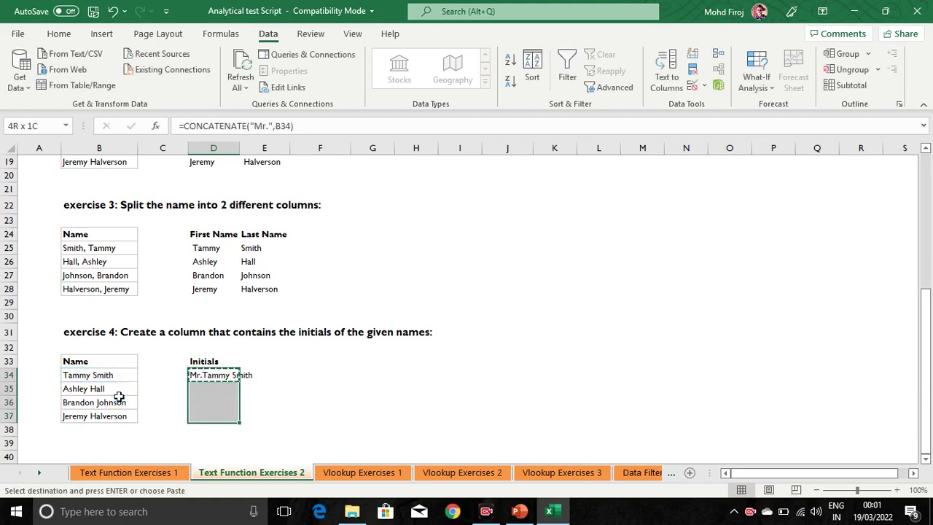
pyautogui.press('Return')
pyautogui.press('Down')
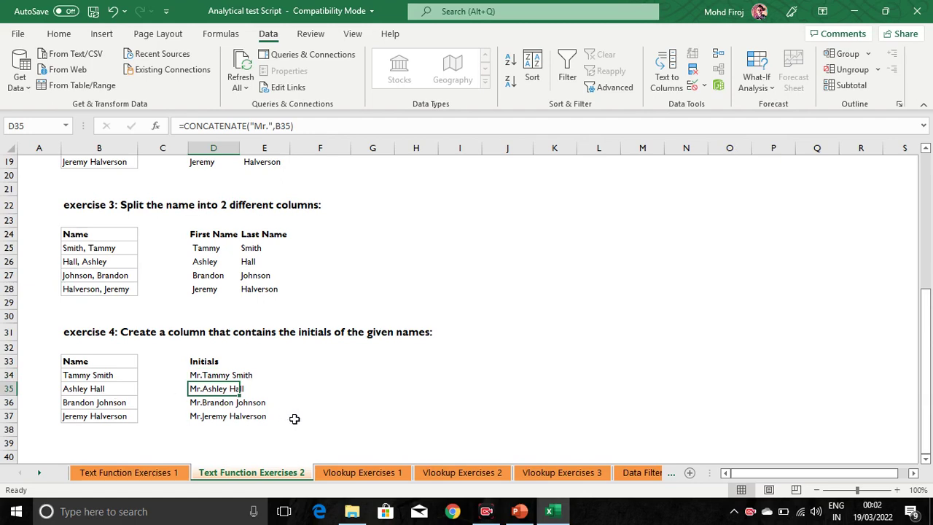
# Switch to PowerPoint to view the Excel Text Formula slide.
pyautogui.click(529, 517)
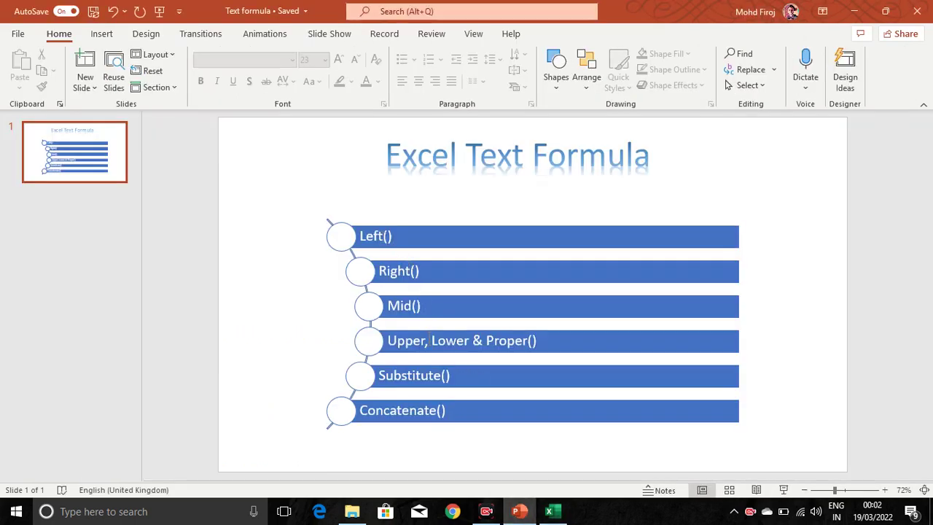